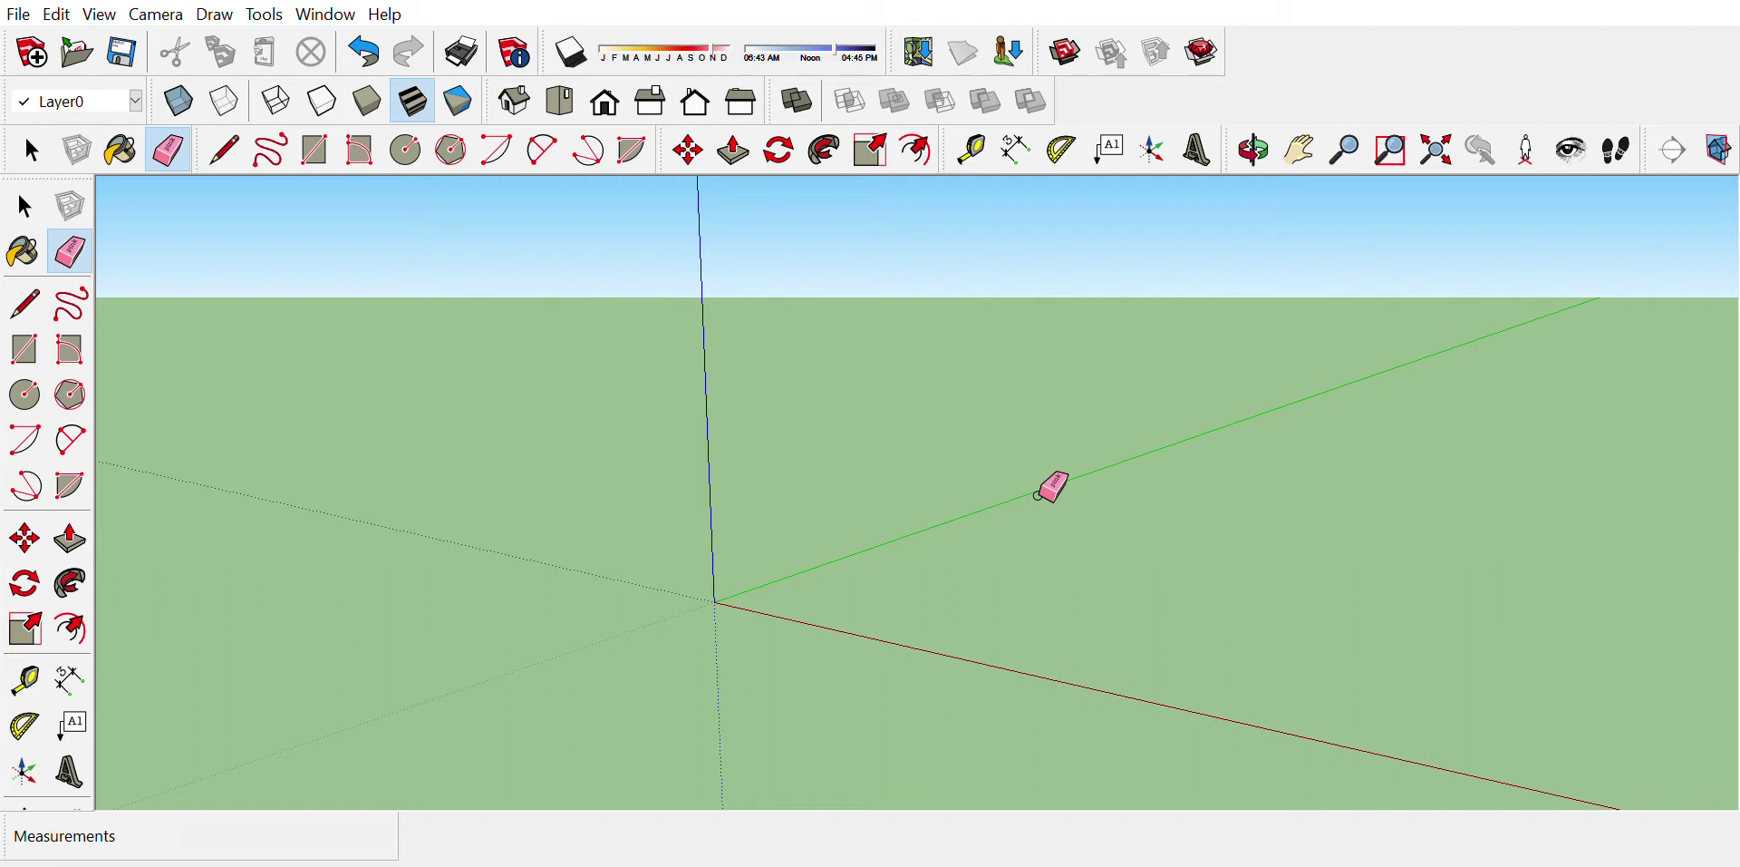
Step: Draw a ground rectangle from the origin, about 154' 11" by 150' 11", along the red and green axes
{"action": "mouse_move", "coordinate": [827, 567]}
{"action": "middle_mouse_down"}
{"action": "mouse_move", "coordinate": [862, 595]}
{"action": "mouse_move", "coordinate": [935, 605]}
{"action": "mouse_move", "coordinate": [1051, 542]}
{"action": "middle_mouse_up"}
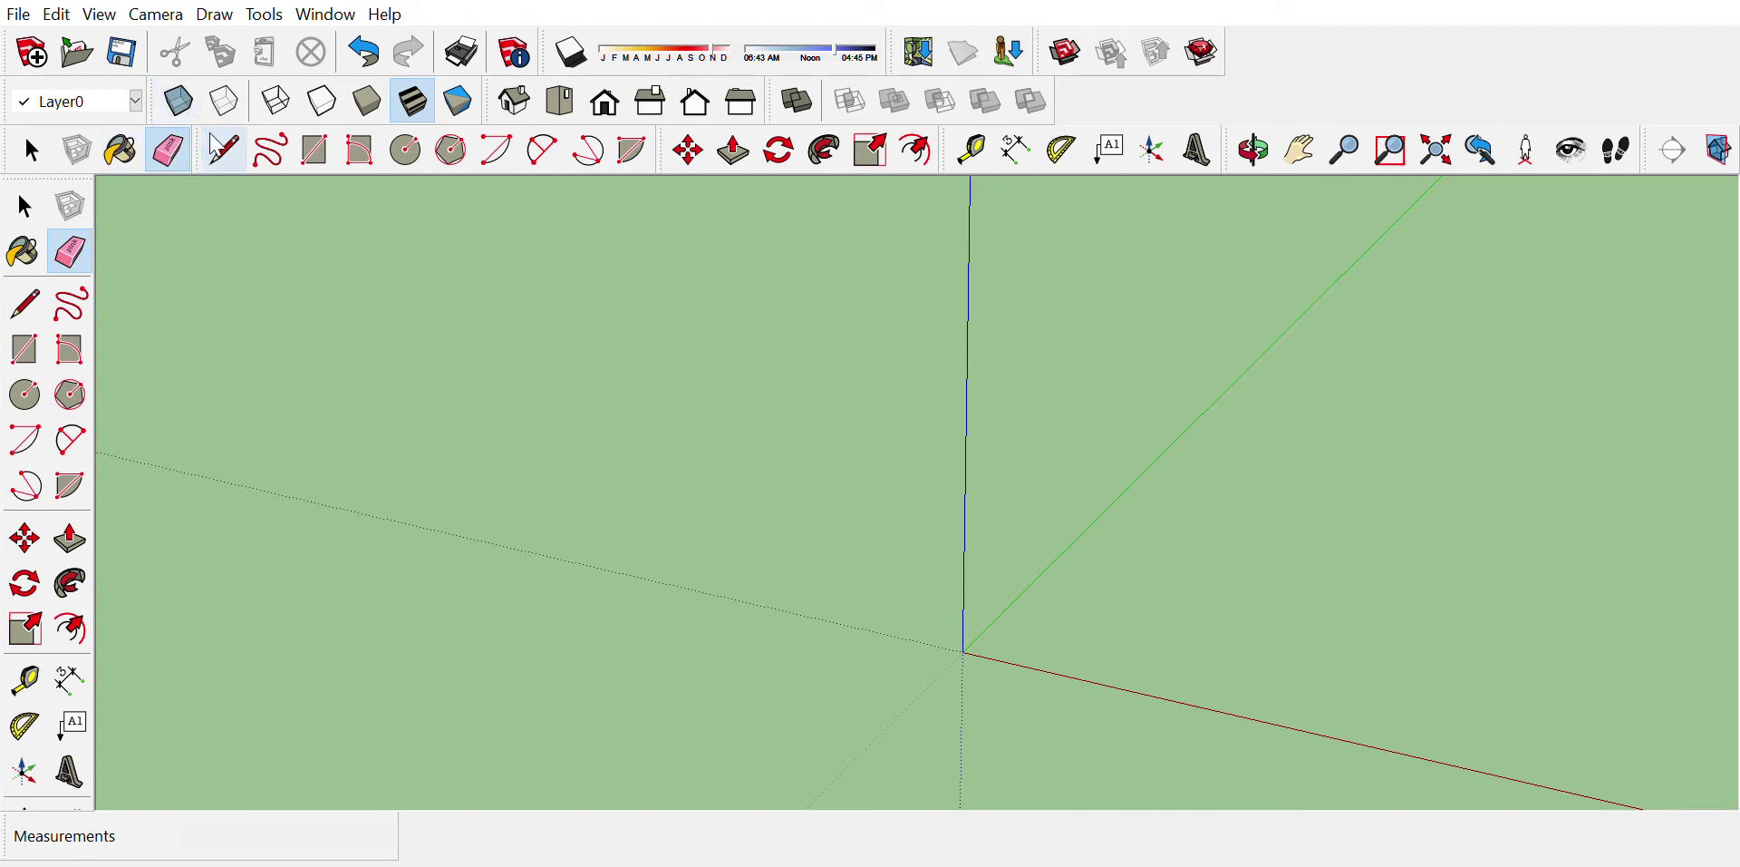
{"action": "left_click", "coordinate": [37, 343]}
{"action": "mouse_move", "coordinate": [921, 638]}
{"action": "middle_mouse_down"}
{"action": "mouse_move", "coordinate": [1028, 710]}
{"action": "mouse_move", "coordinate": [946, 646]}
{"action": "middle_mouse_up"}
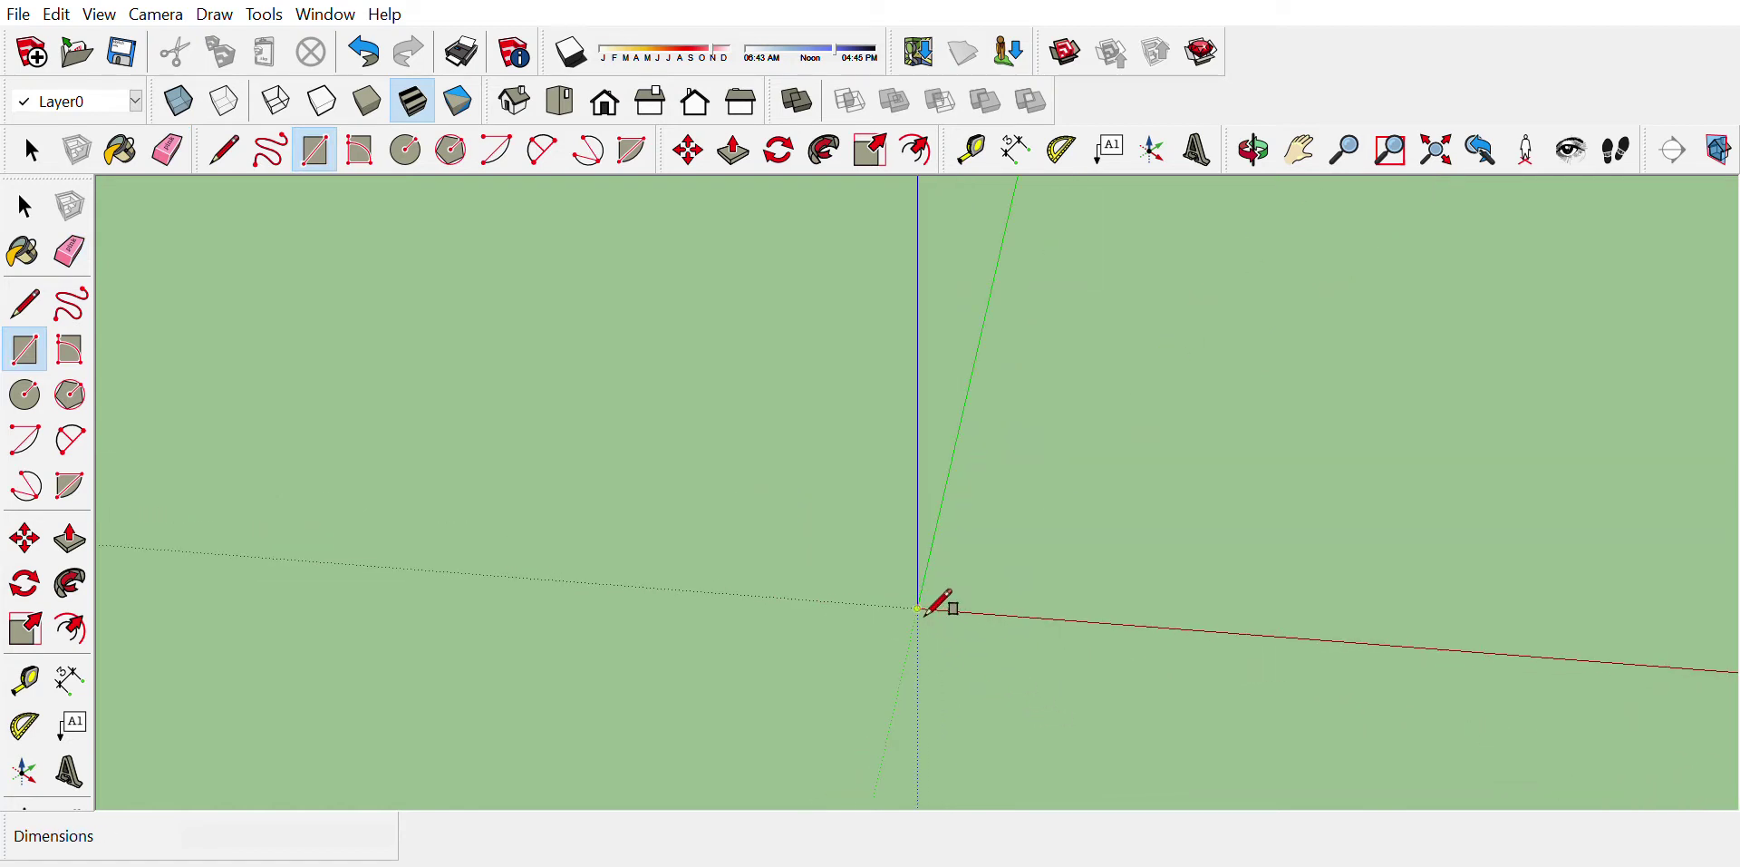
{"action": "left_click", "coordinate": [921, 611]}
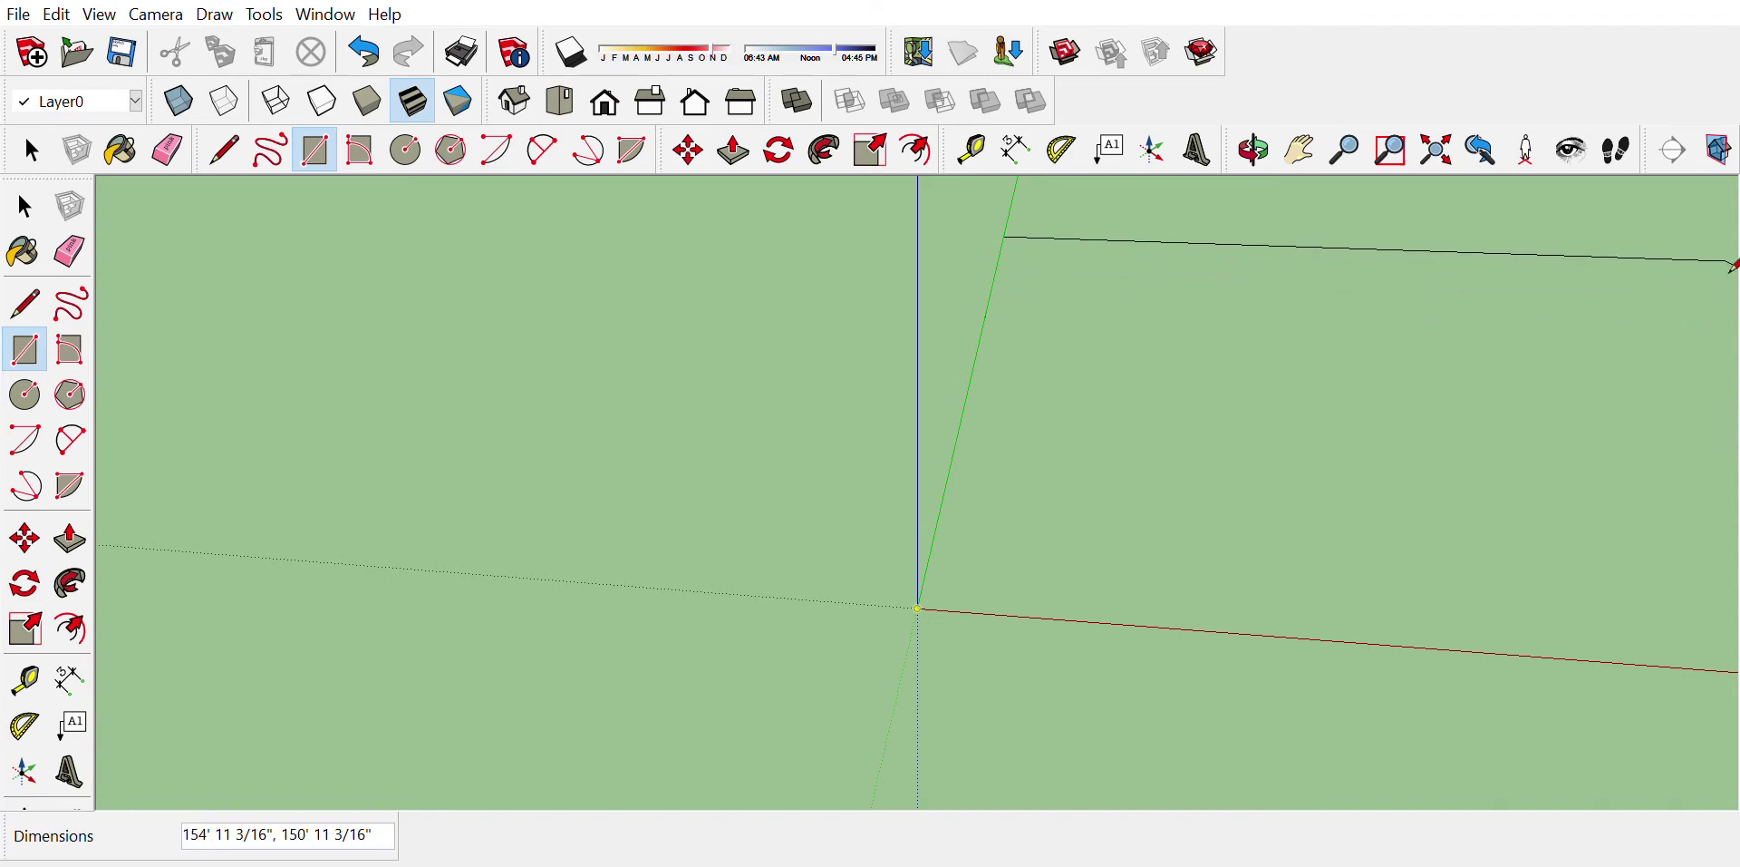
{"action": "left_click", "coordinate": [1731, 262]}
Step: Offset the ground rectangle's outline inward by about 15' 10"
{"action": "middle_click_drag", "start_coordinate": [1731, 262], "coordinate": [1083, 315]}
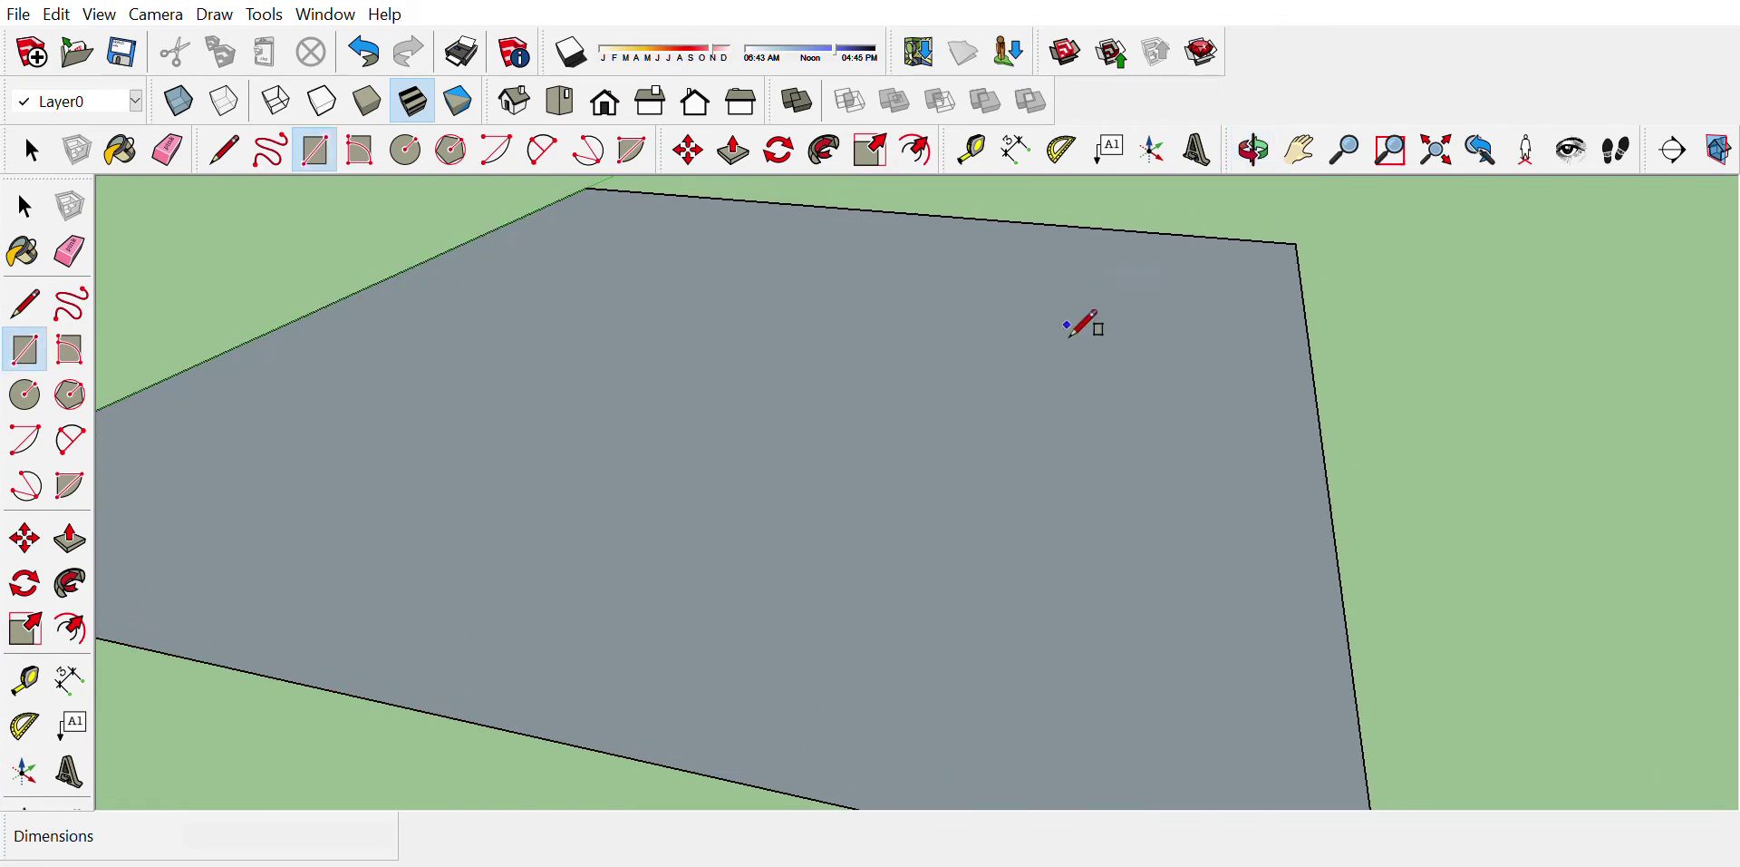
{"action": "scroll", "coordinate": [1102, 308], "scroll_direction": "down", "scroll_amount": 4}
{"action": "middle_click_drag", "start_coordinate": [917, 477], "coordinate": [761, 610]}
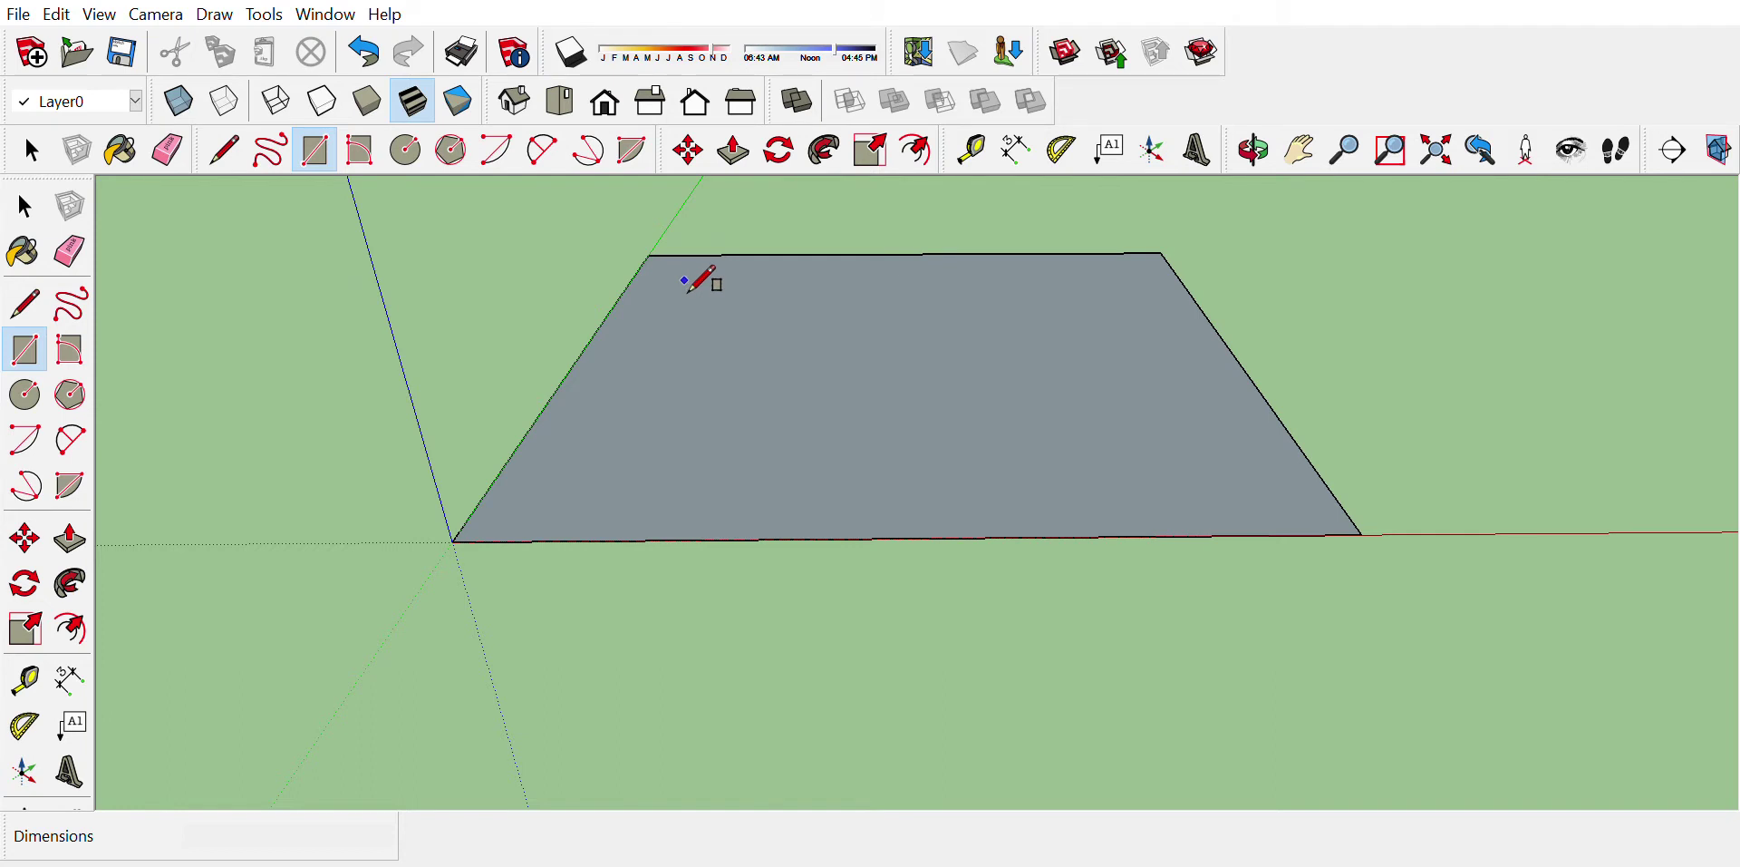
{"action": "left_click", "coordinate": [918, 136]}
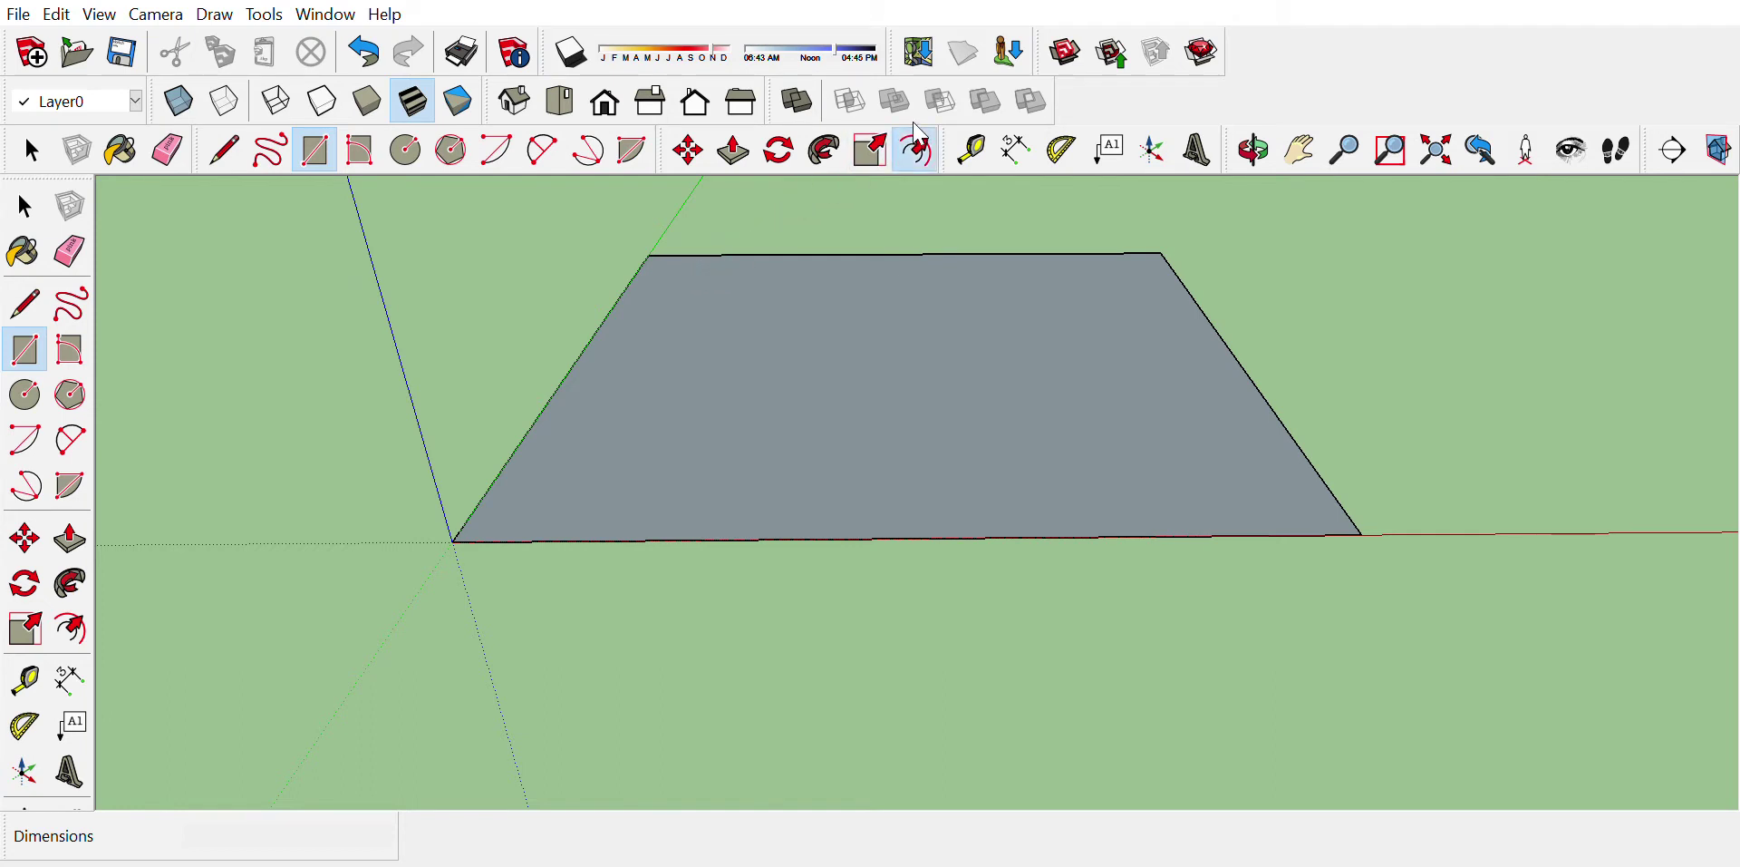
{"action": "left_click", "coordinate": [906, 254]}
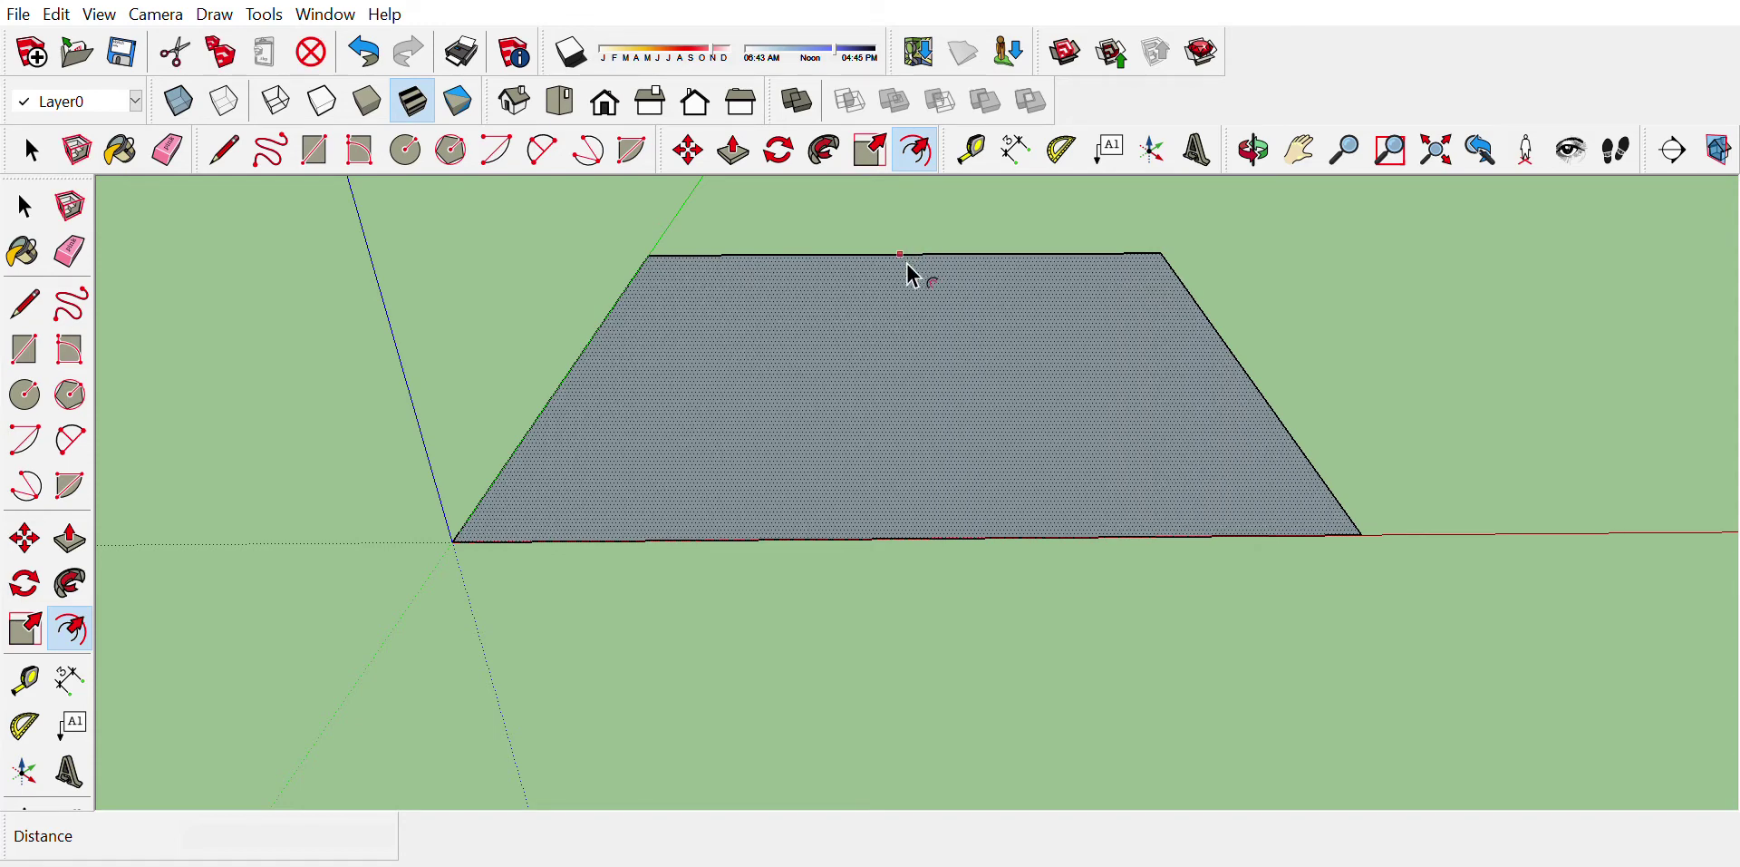
{"action": "key", "text": "Escape"}
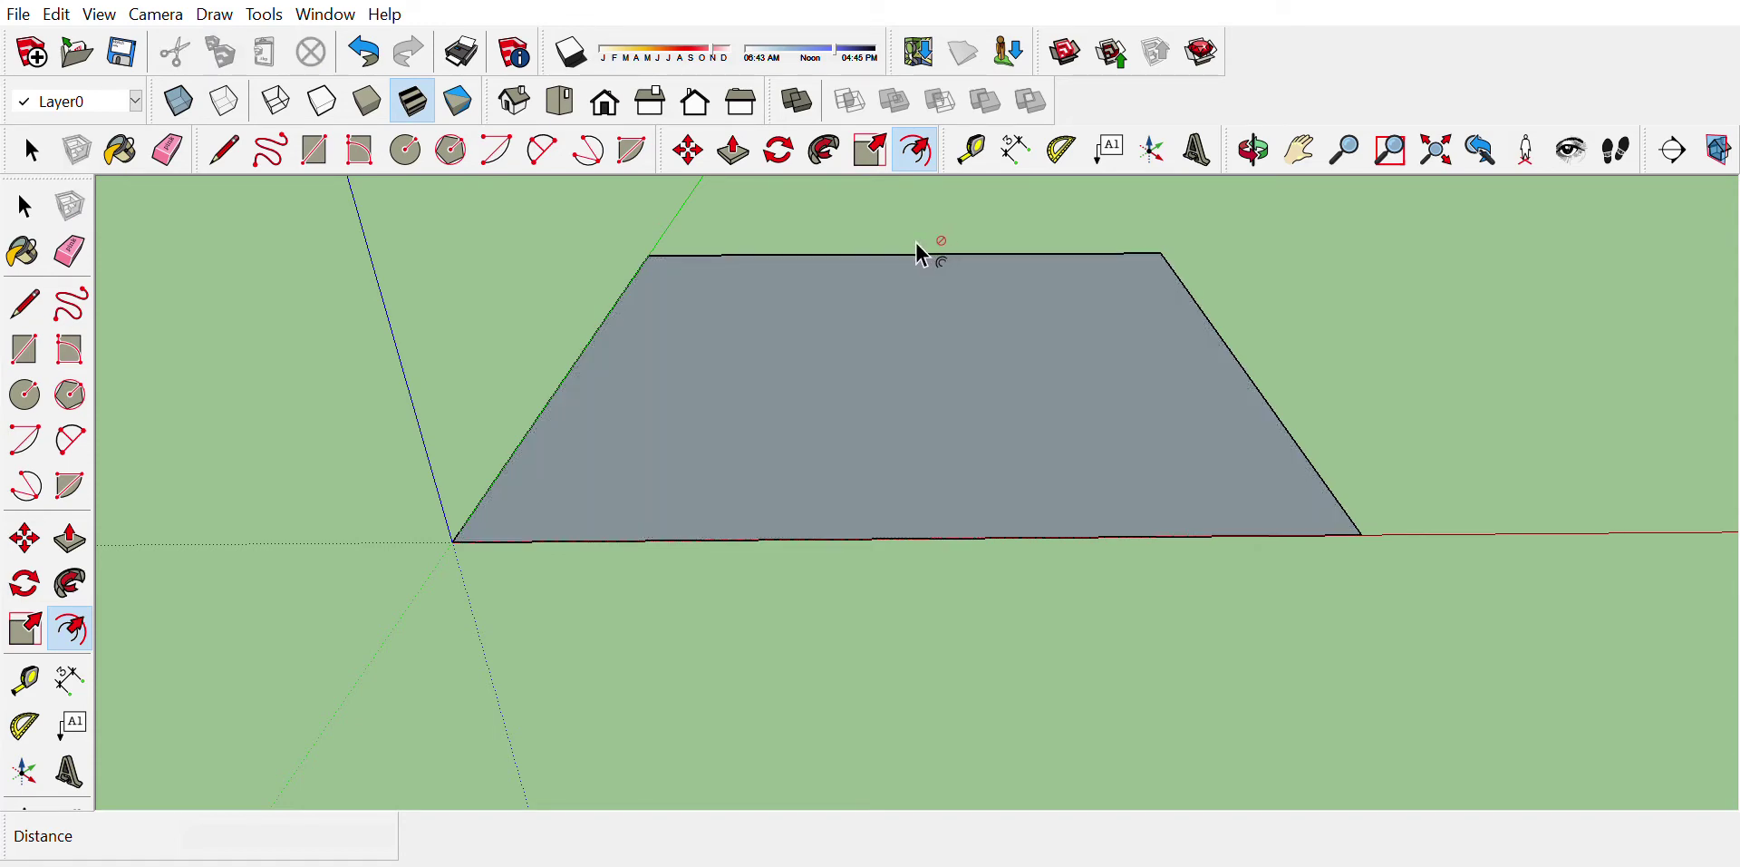
{"action": "left_click", "coordinate": [883, 539]}
{"action": "left_click", "coordinate": [910, 490]}
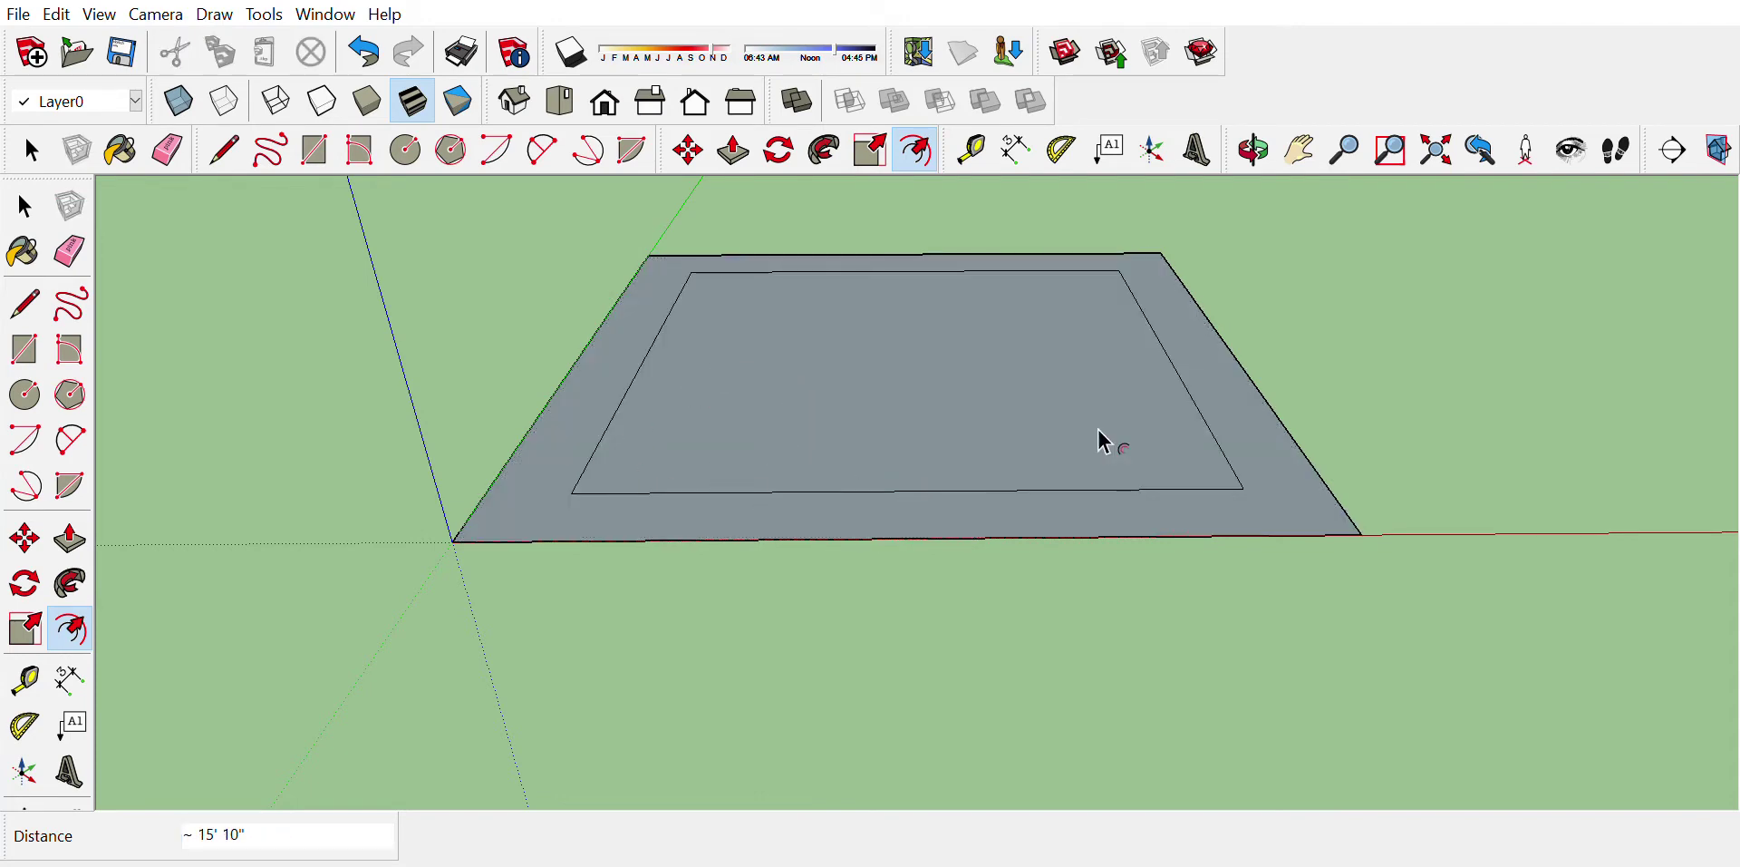
{"action": "left_click", "coordinate": [560, 462]}
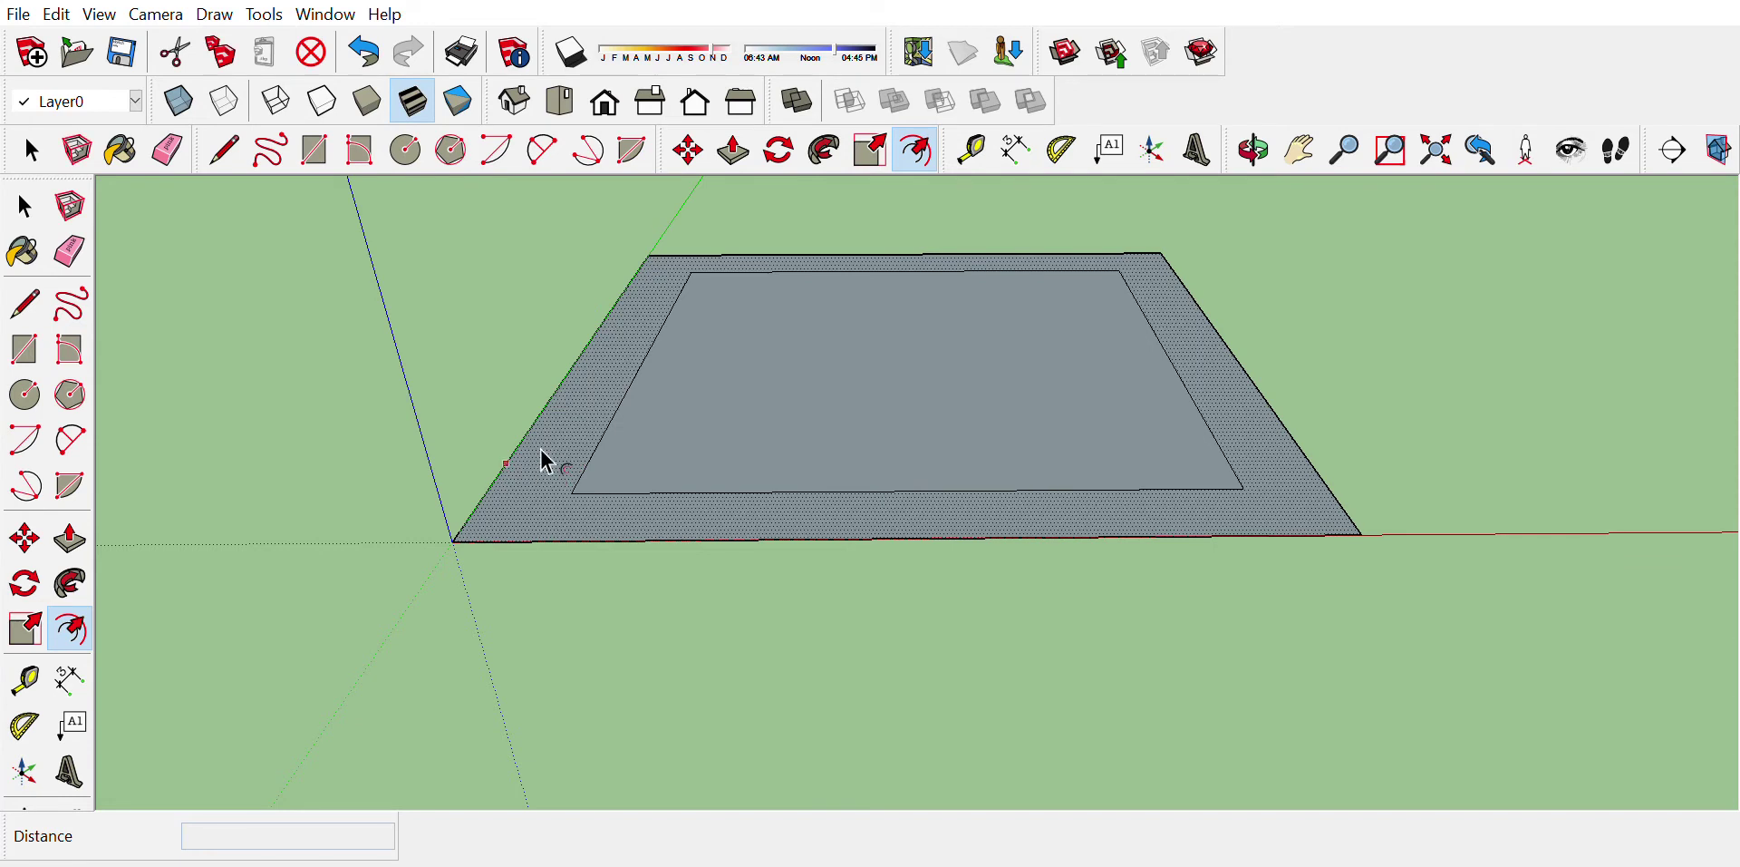
{"action": "key", "text": "Escape"}
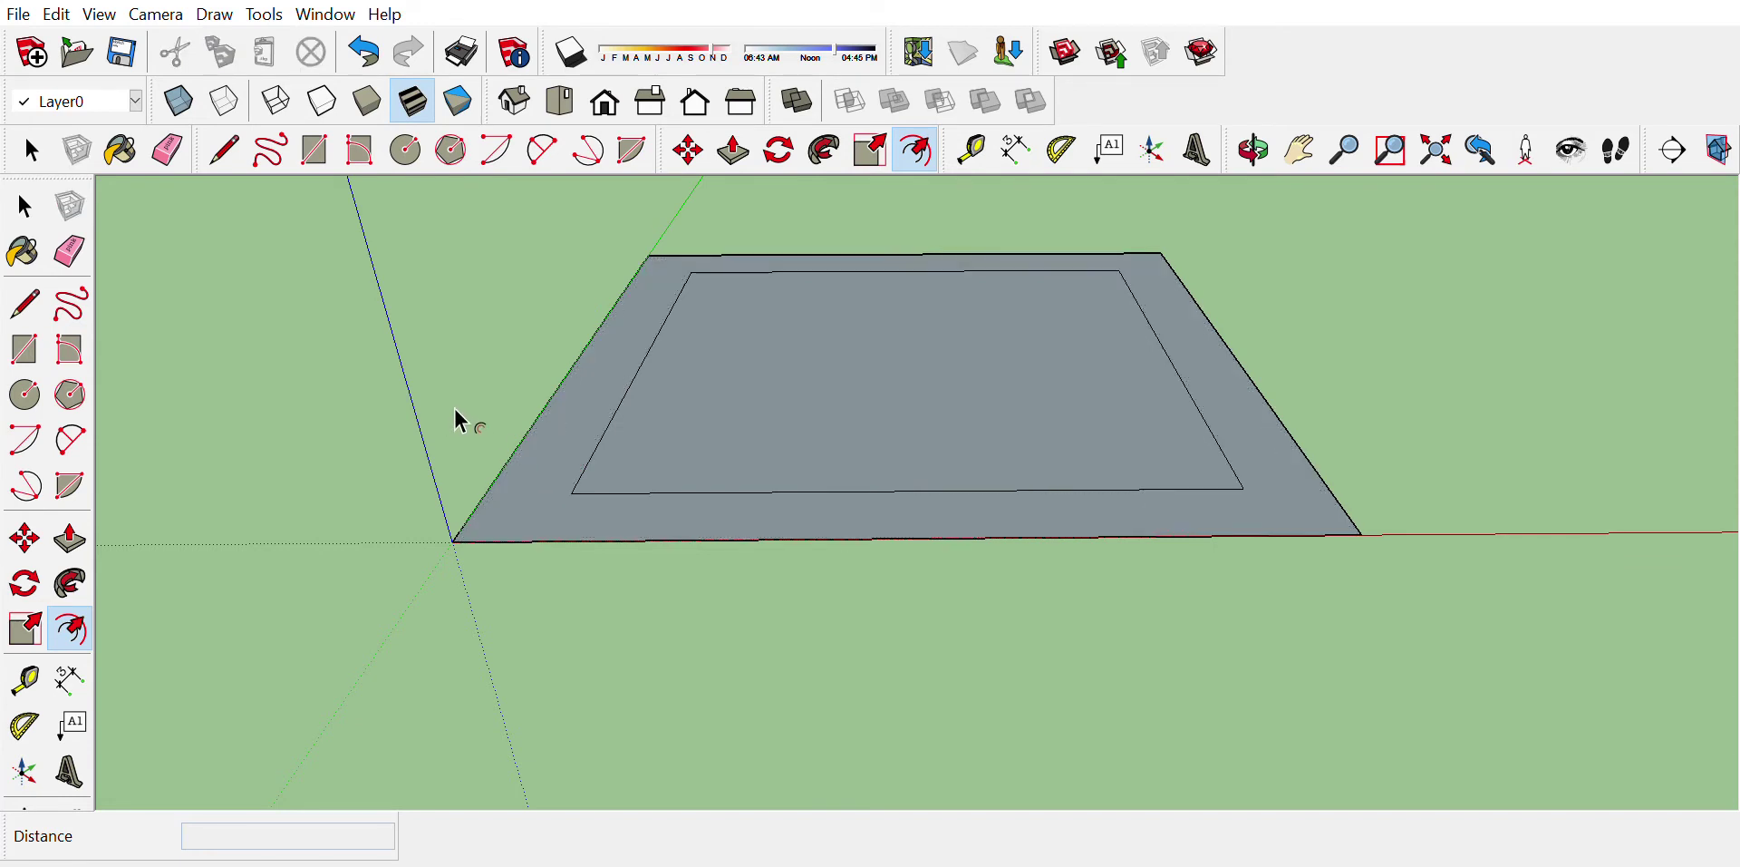
{"action": "left_click", "coordinate": [587, 348]}
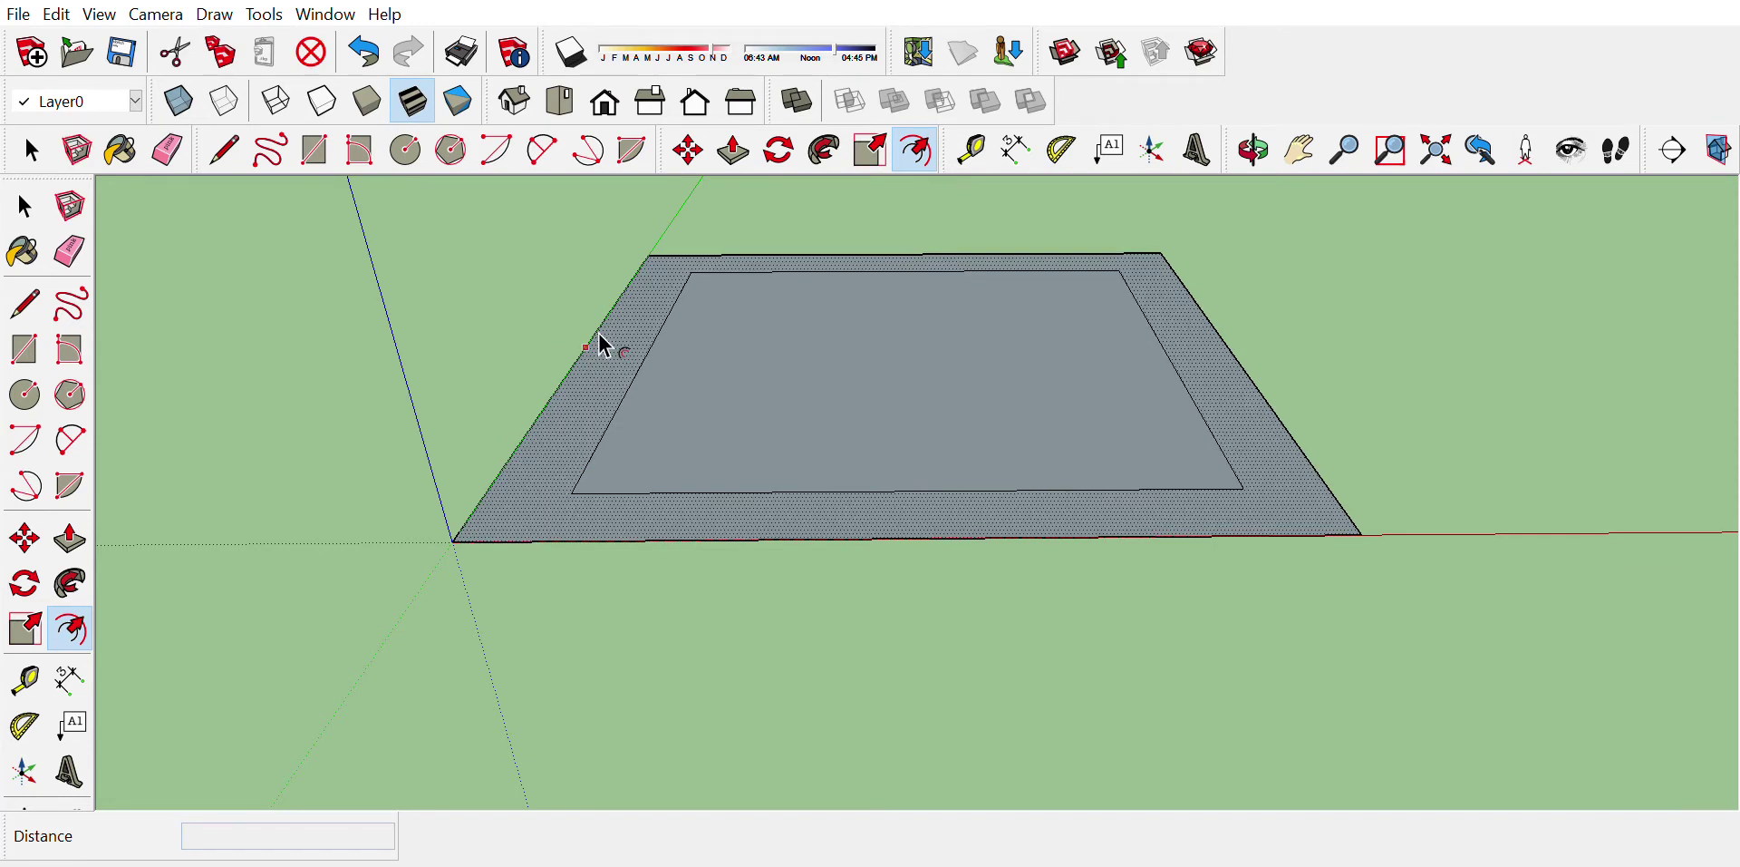
{"action": "key", "text": "Escape"}
Step: Erase the inset outline from the ground rectangle, leaving a single face
{"action": "key", "text": "e"}
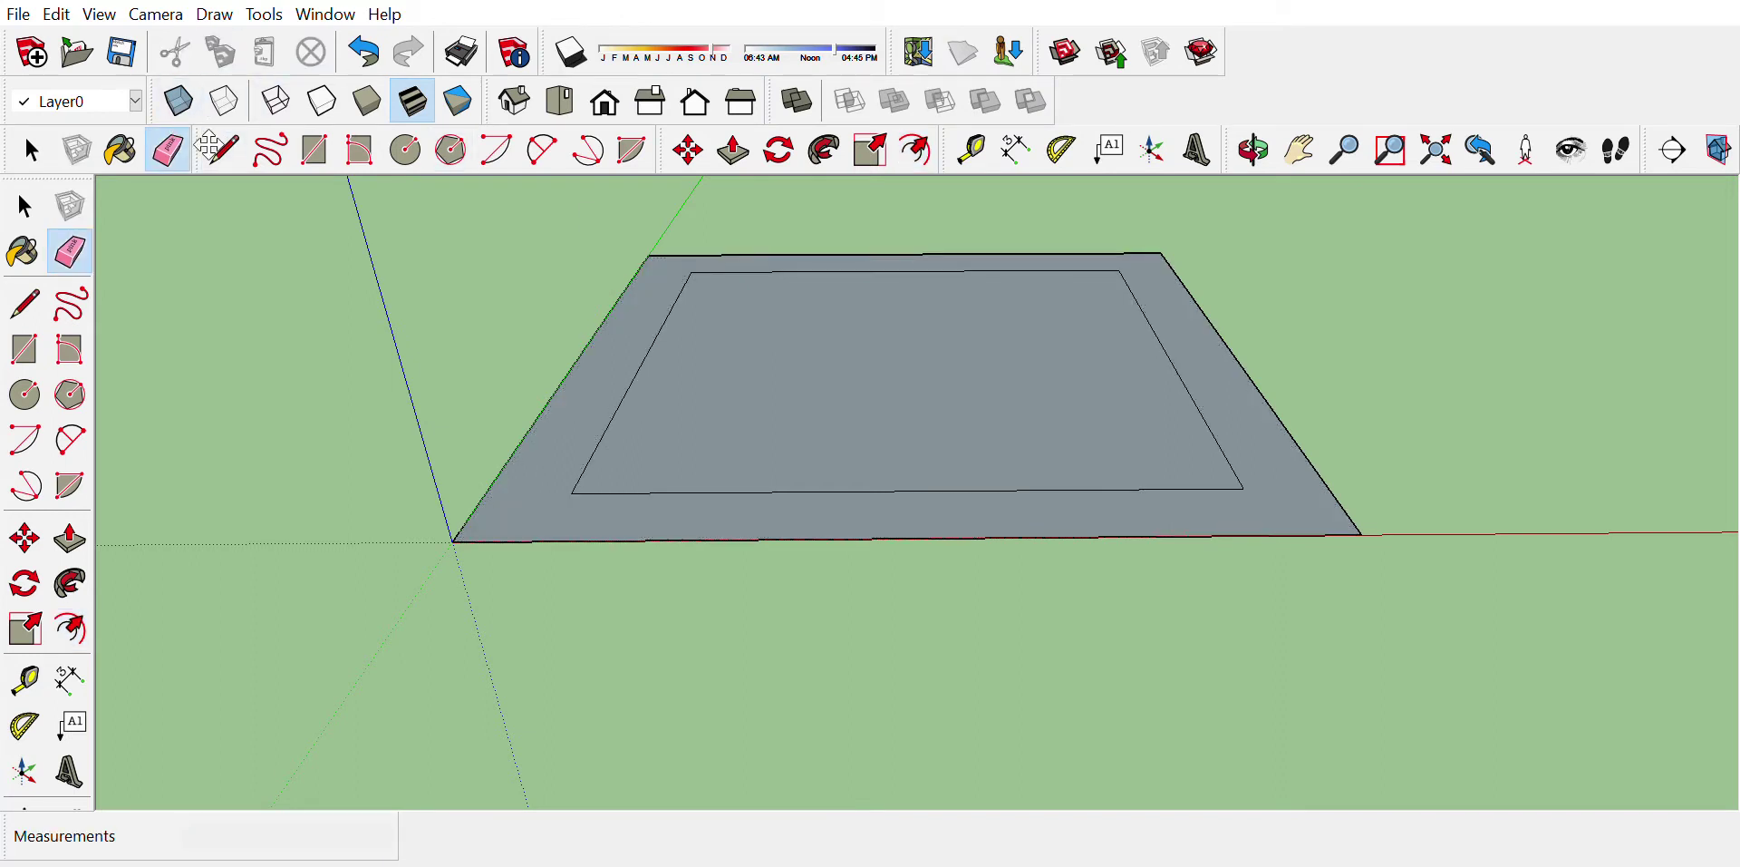
{"action": "mouse_move", "coordinate": [707, 521]}
{"action": "left_mouse_down"}
{"action": "mouse_move", "coordinate": [1233, 399]}
{"action": "mouse_move", "coordinate": [1052, 266]}
{"action": "left_mouse_up"}
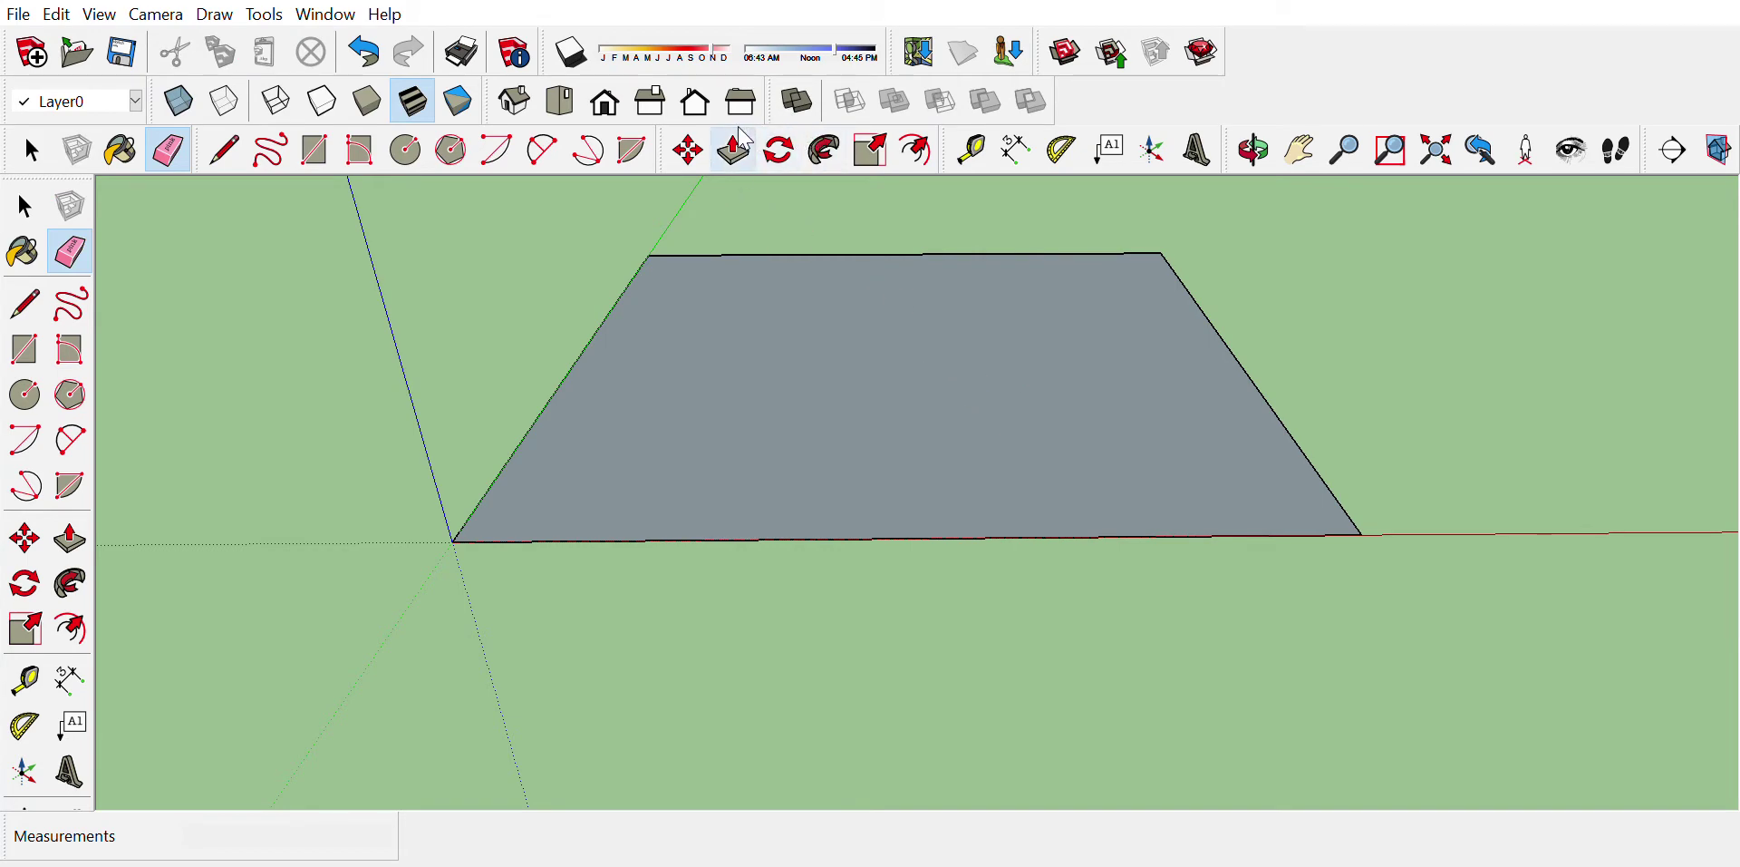
Step: Push/Pull the ground rectangle upward about 15' 8" into a thick slab
{"action": "left_click", "coordinate": [734, 149]}
{"action": "left_click", "coordinate": [867, 439]}
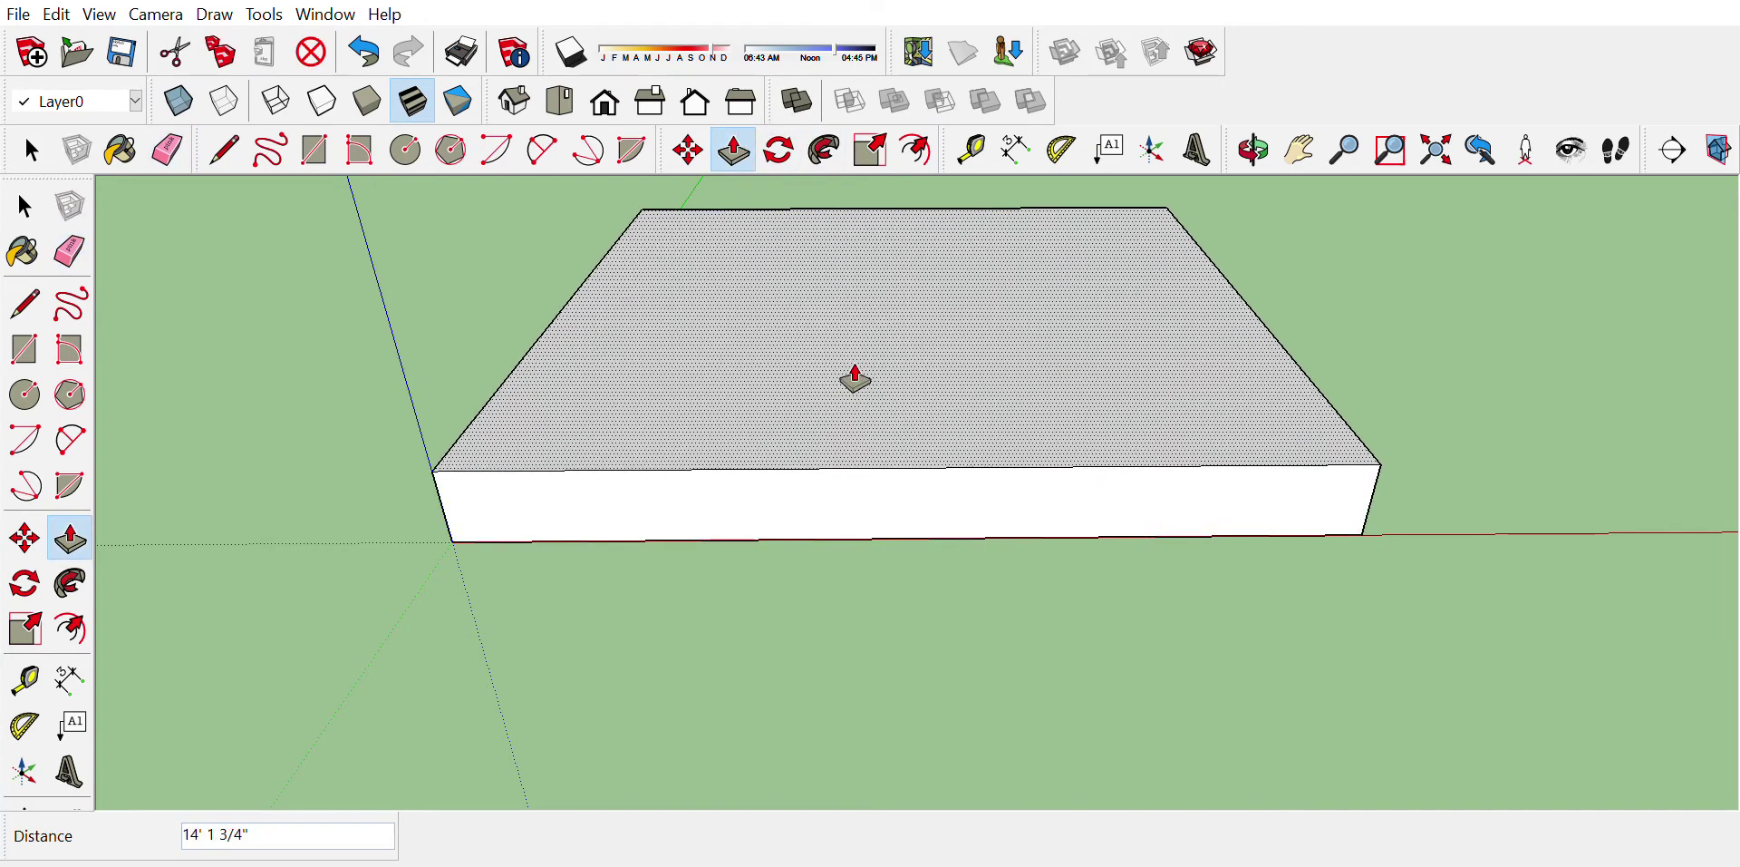
{"action": "left_click", "coordinate": [857, 374]}
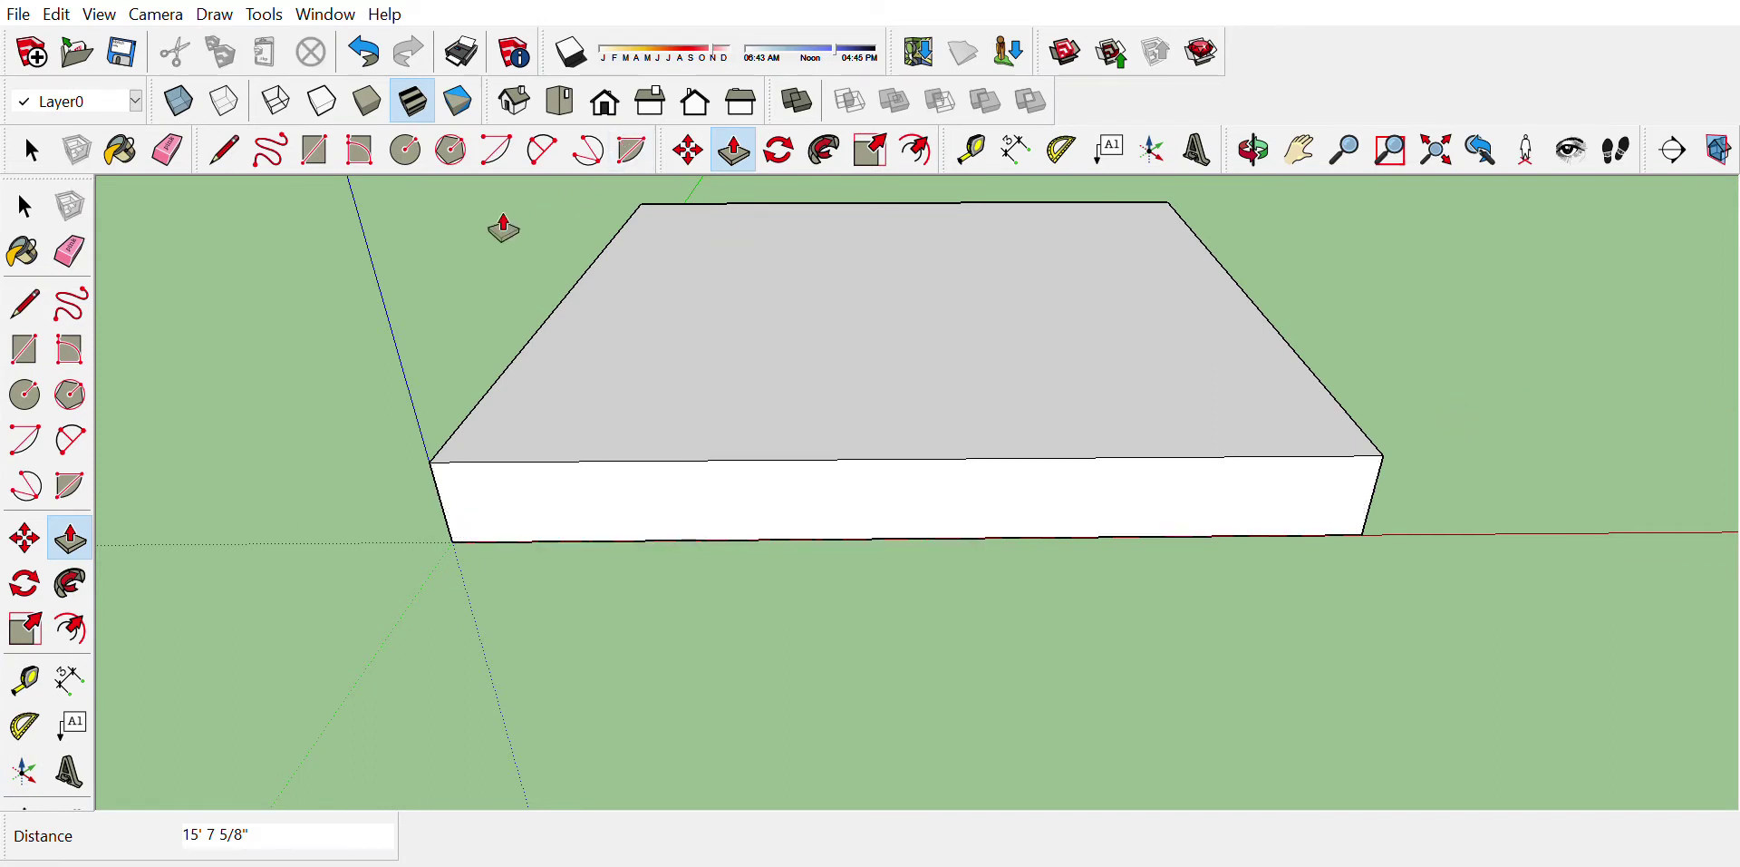
Step: Try an inner rectangle of about 127' 7" by 111' 5" on the slab's top face, and undo it
{"action": "left_click", "coordinate": [315, 148]}
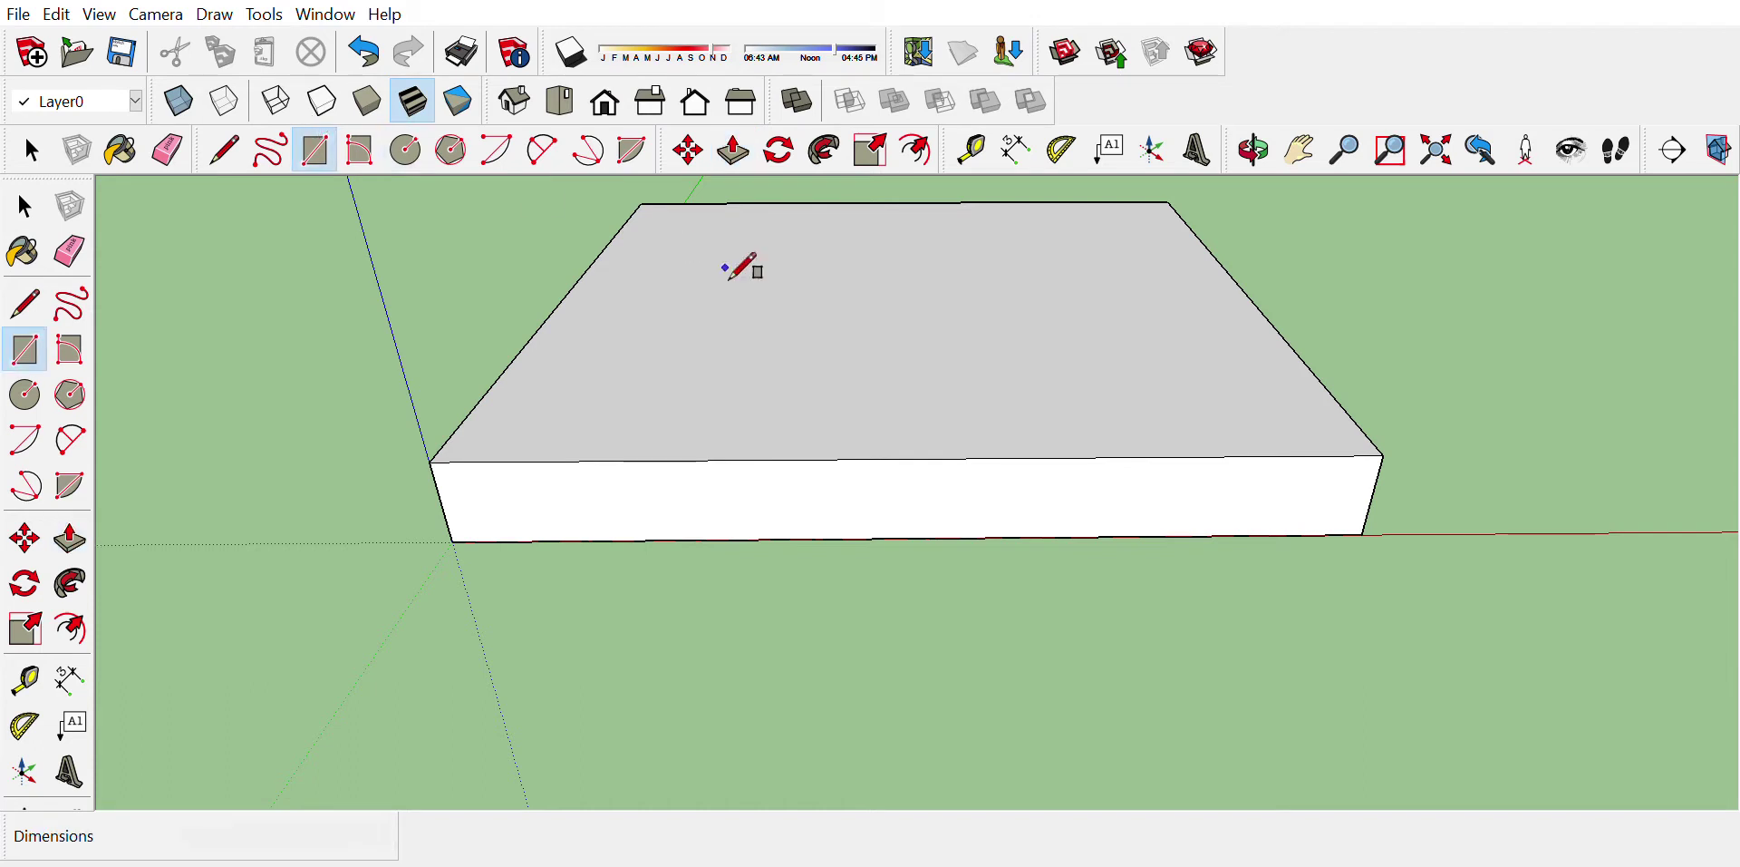
{"action": "left_click", "coordinate": [674, 227]}
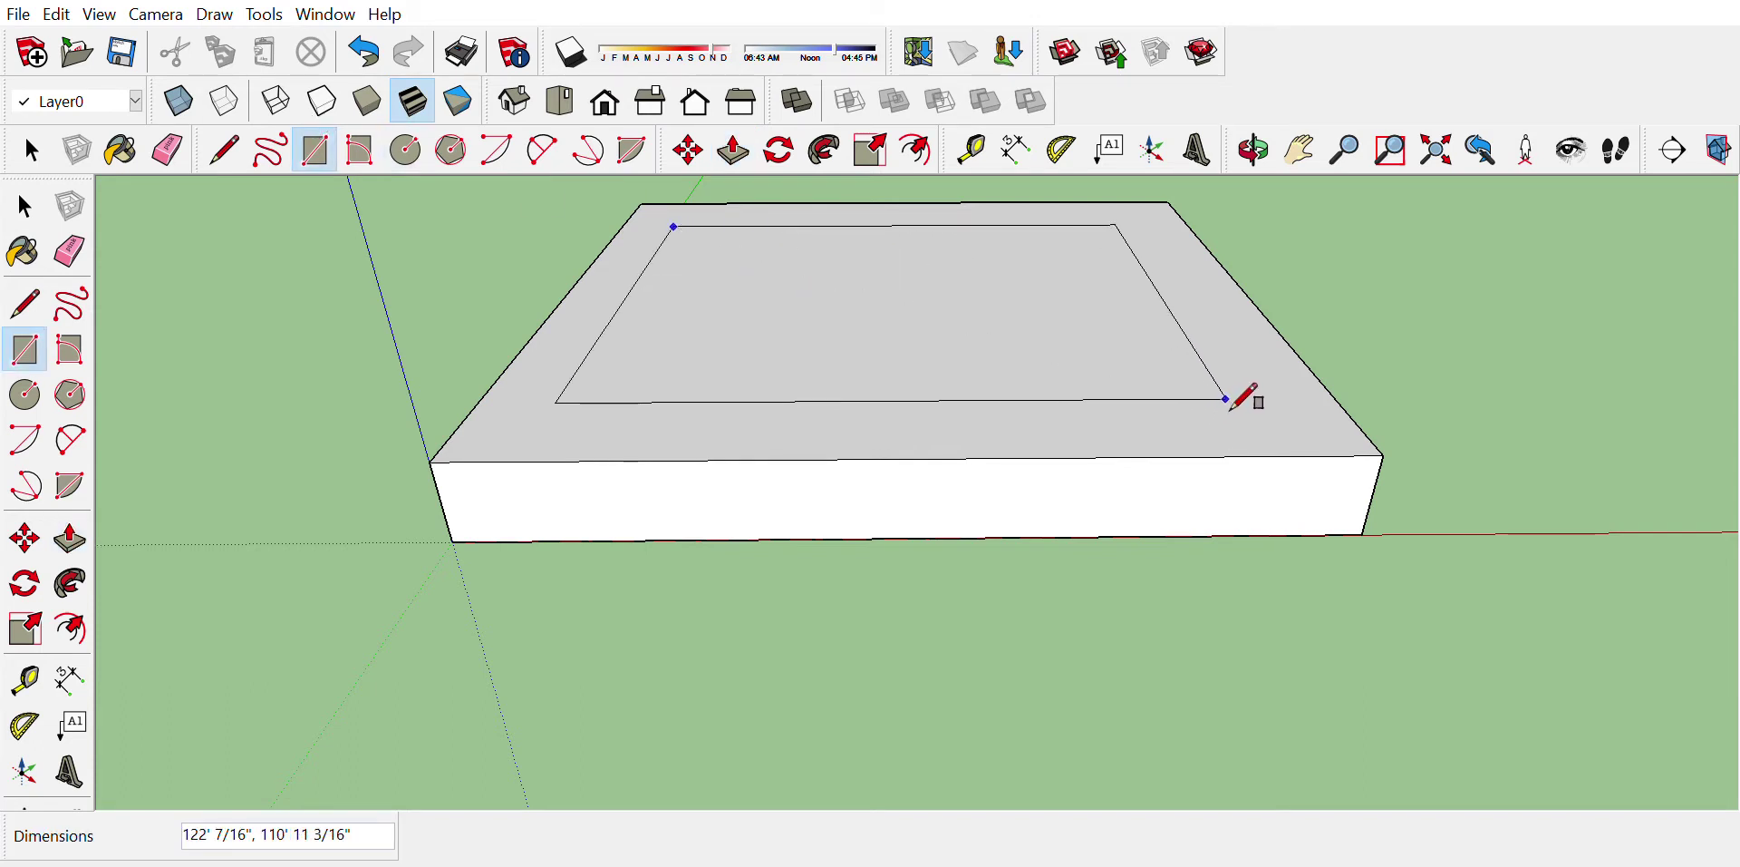
{"action": "left_click", "coordinate": [1258, 405]}
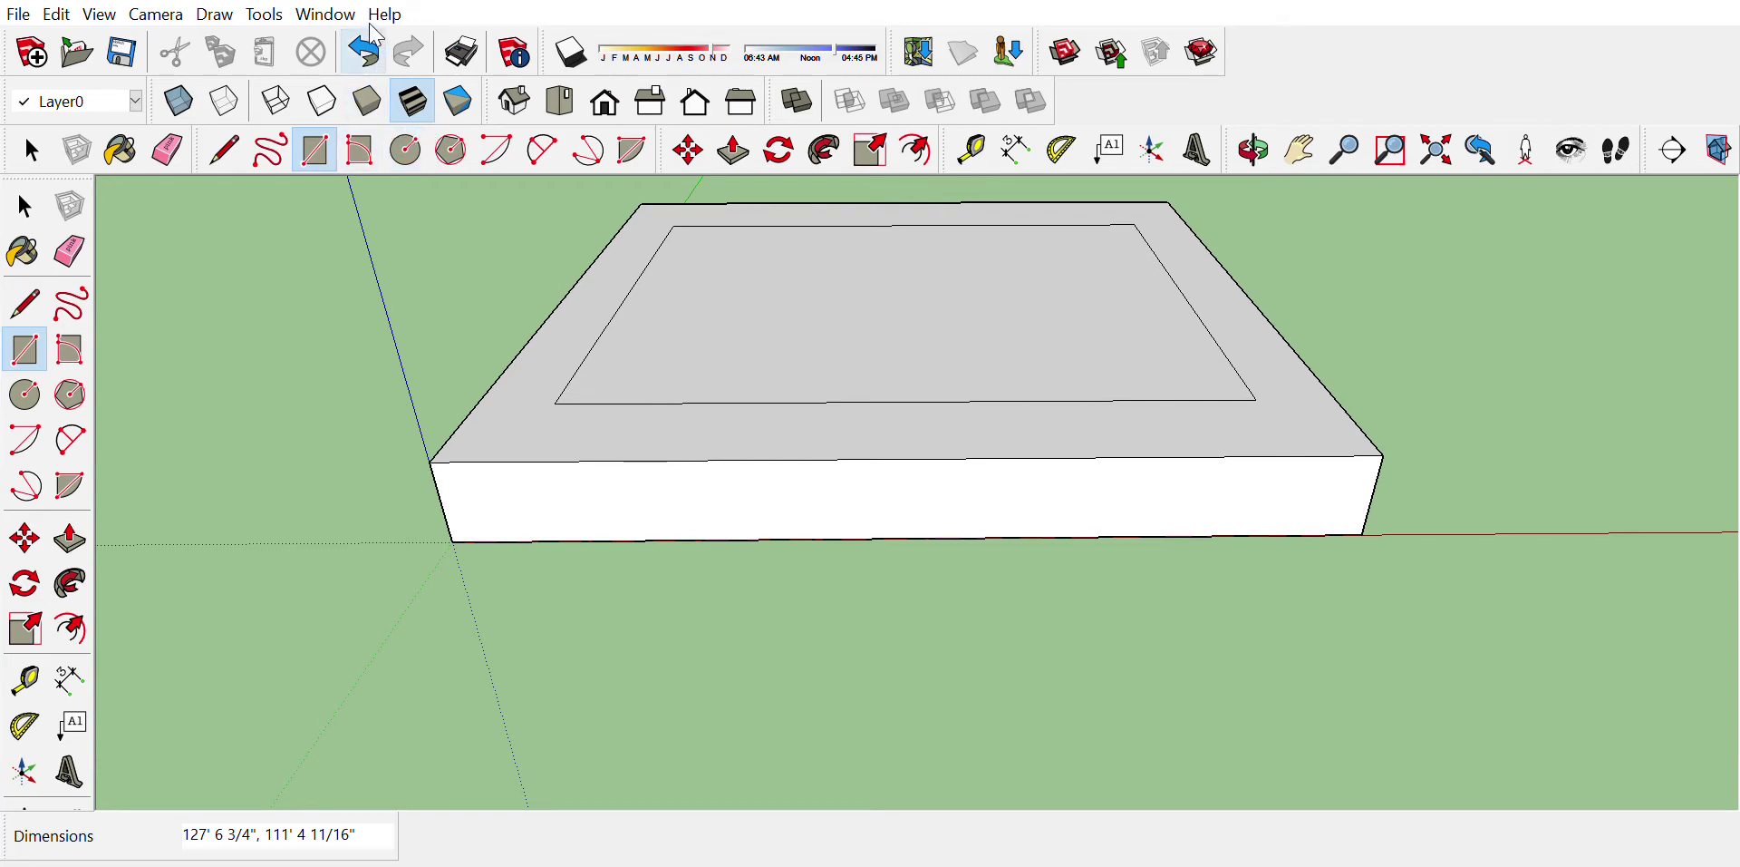
{"action": "left_click", "coordinate": [366, 52]}
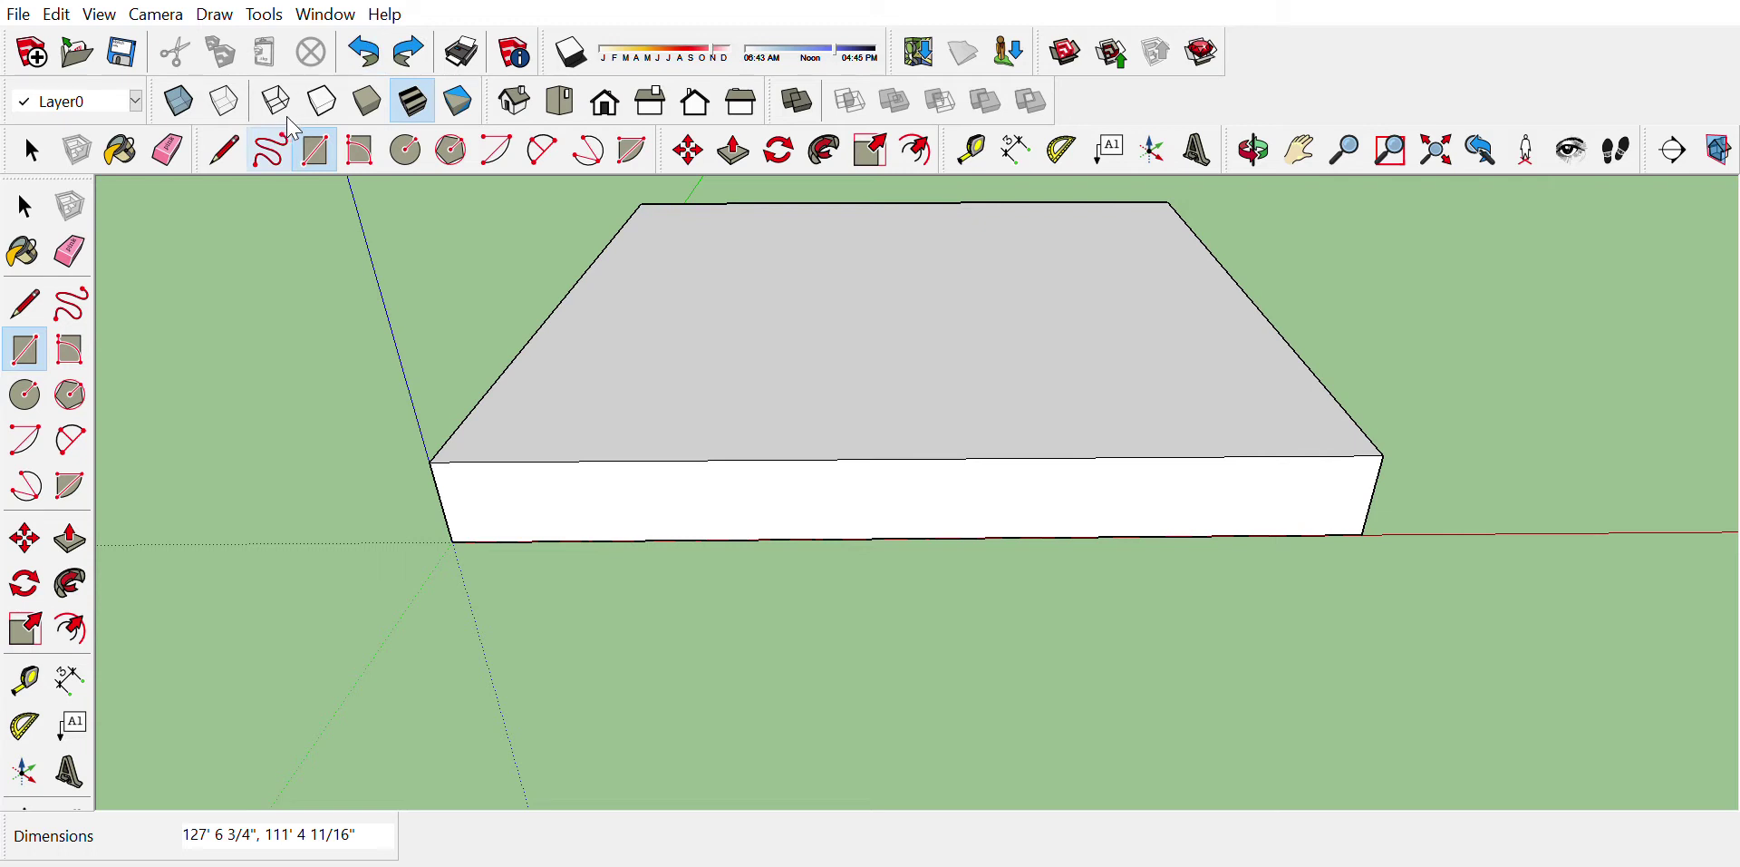
Step: Draw a wavy closed freehand outline on the slab's top face, running just inside its edges
{"action": "left_click", "coordinate": [270, 149]}
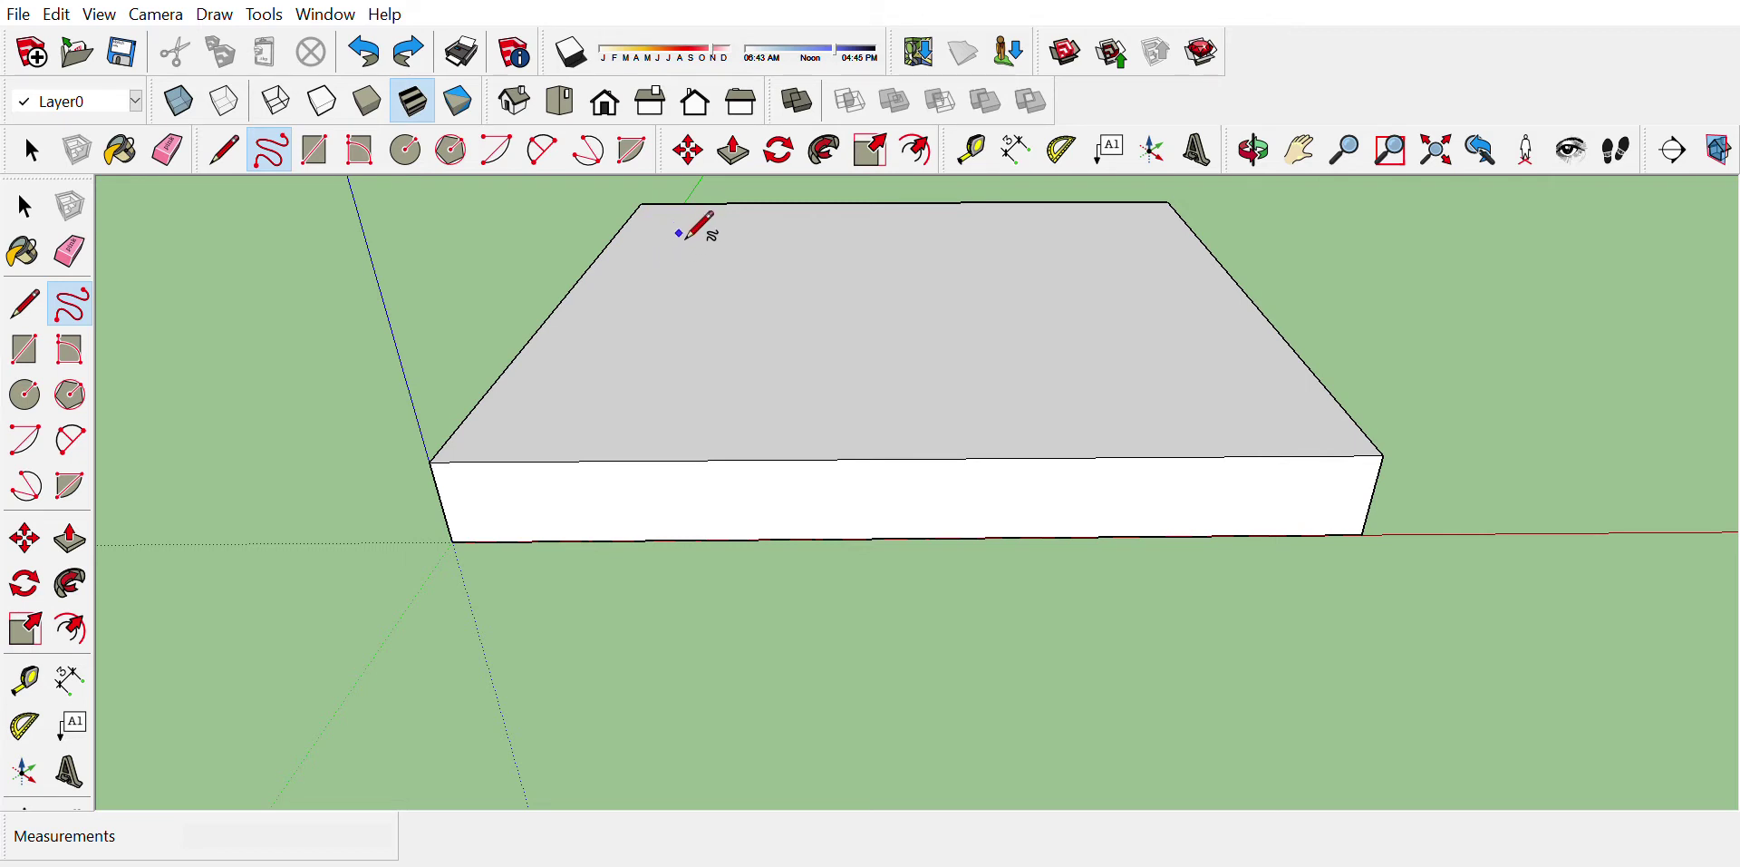
{"action": "mouse_move", "coordinate": [656, 246]}
{"action": "left_mouse_down"}
{"action": "mouse_move", "coordinate": [550, 403]}
{"action": "mouse_move", "coordinate": [585, 434]}
{"action": "mouse_move", "coordinate": [947, 443]}
{"action": "mouse_move", "coordinate": [1207, 421]}
{"action": "mouse_move", "coordinate": [1255, 382]}
{"action": "left_mouse_up"}
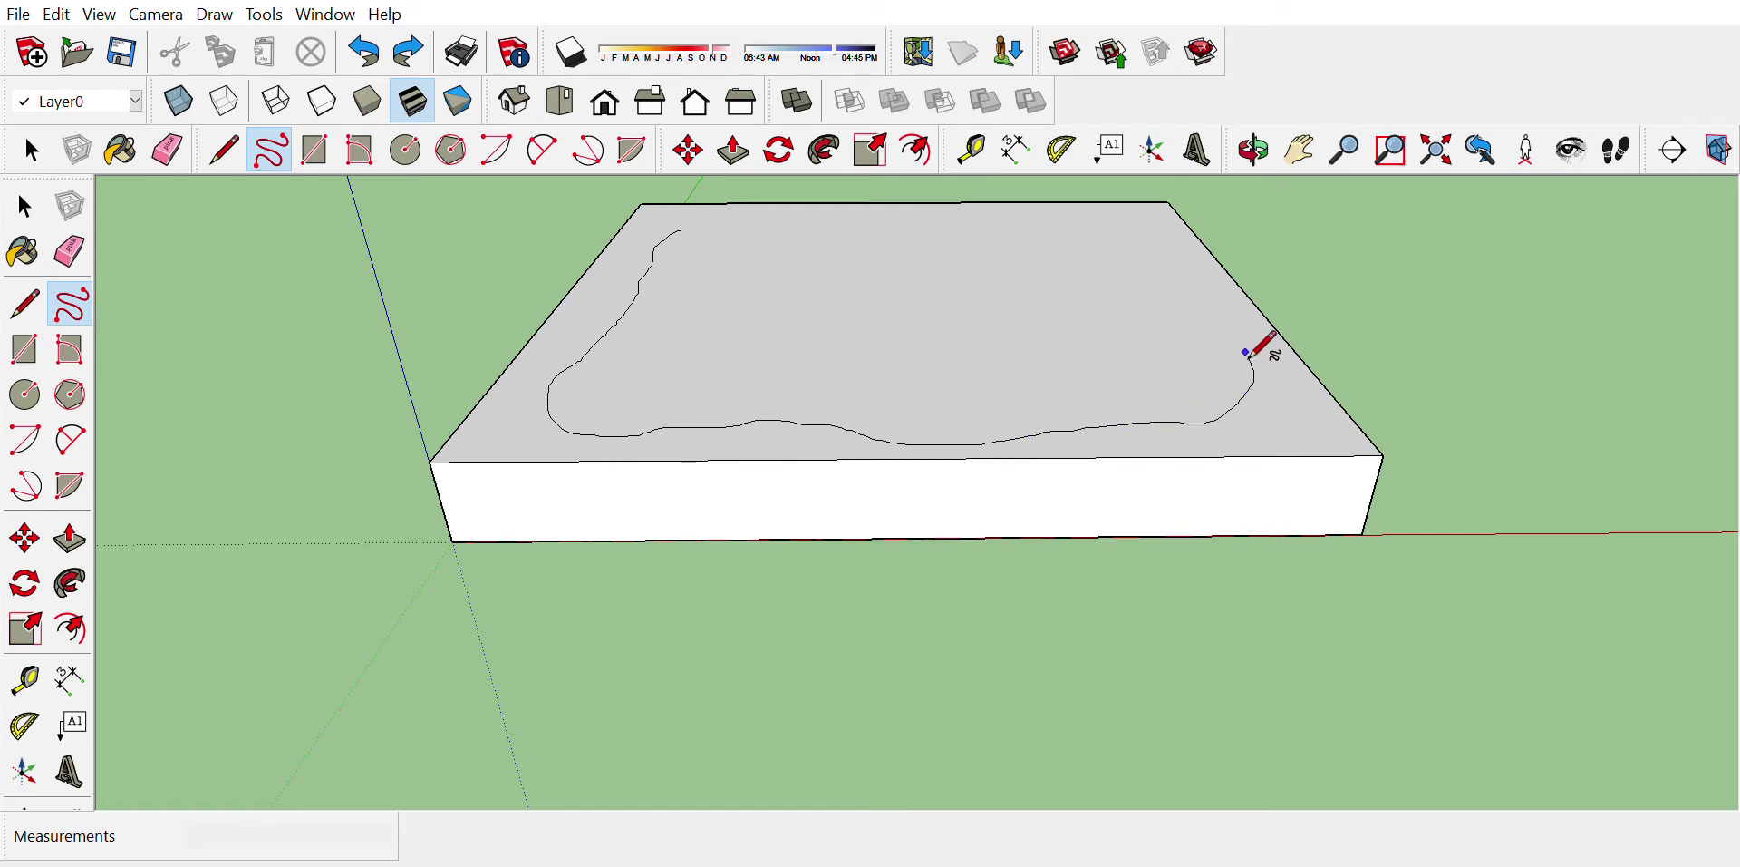
{"action": "mouse_move", "coordinate": [1226, 329]}
{"action": "left_mouse_down"}
{"action": "mouse_move", "coordinate": [1154, 226]}
{"action": "mouse_move", "coordinate": [758, 223]}
{"action": "left_mouse_up"}
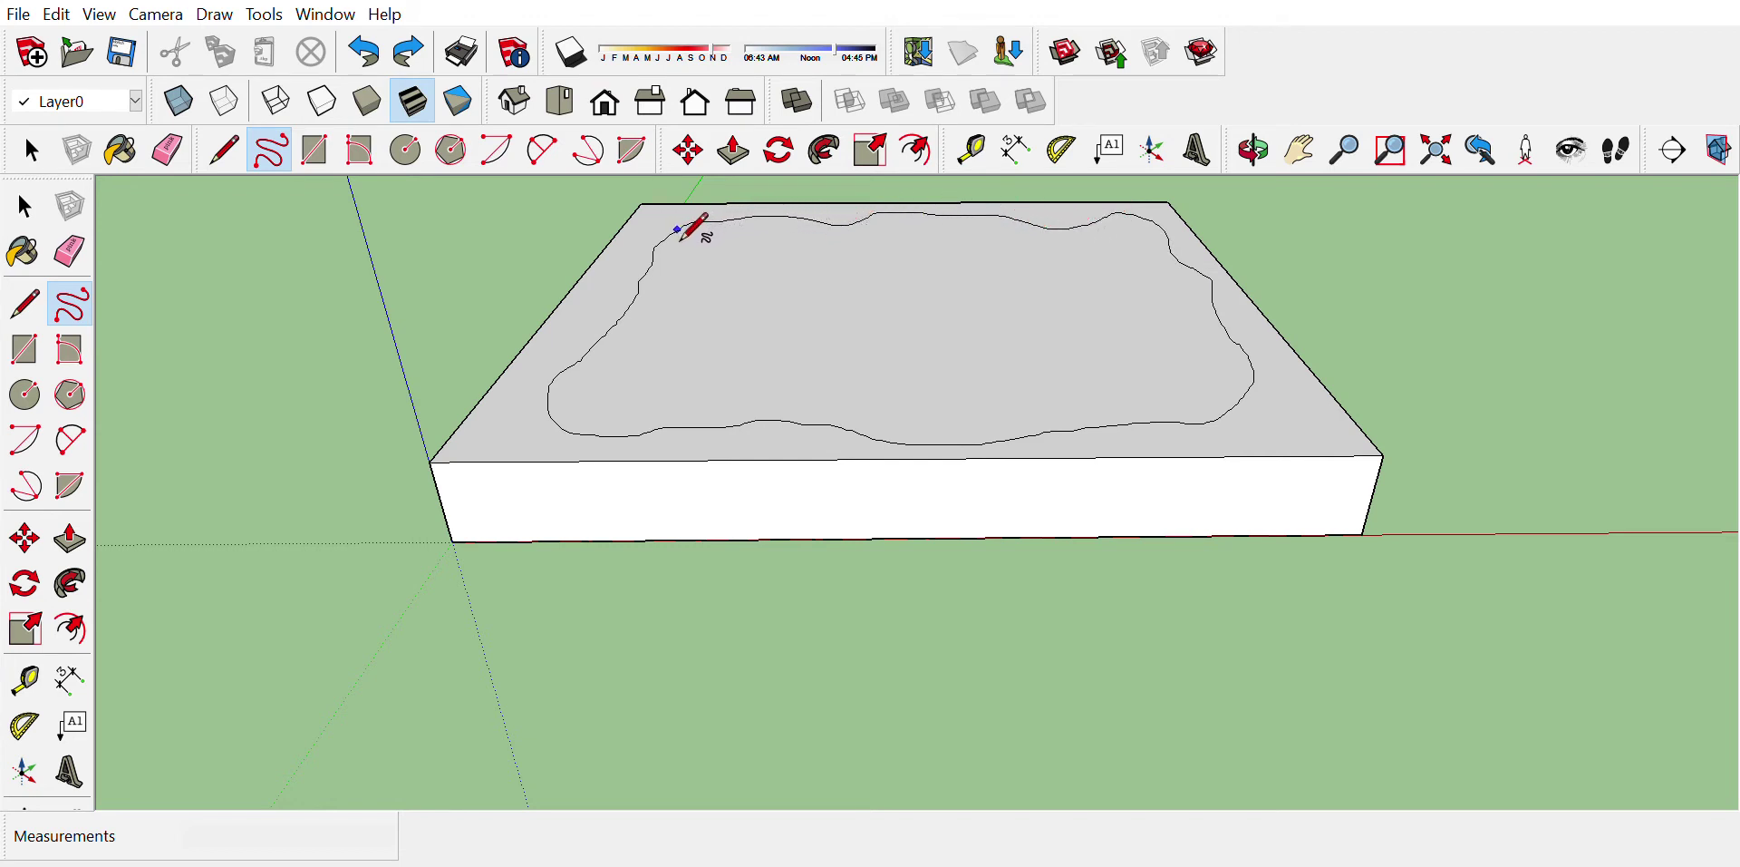
Step: Erase the stray overlapping line ends where the outer freehand outline closes at its far corner
{"action": "scroll", "coordinate": [678, 241], "scroll_direction": "down", "scroll_amount": 1}
{"action": "scroll", "coordinate": [681, 243], "scroll_direction": "up", "scroll_amount": 5}
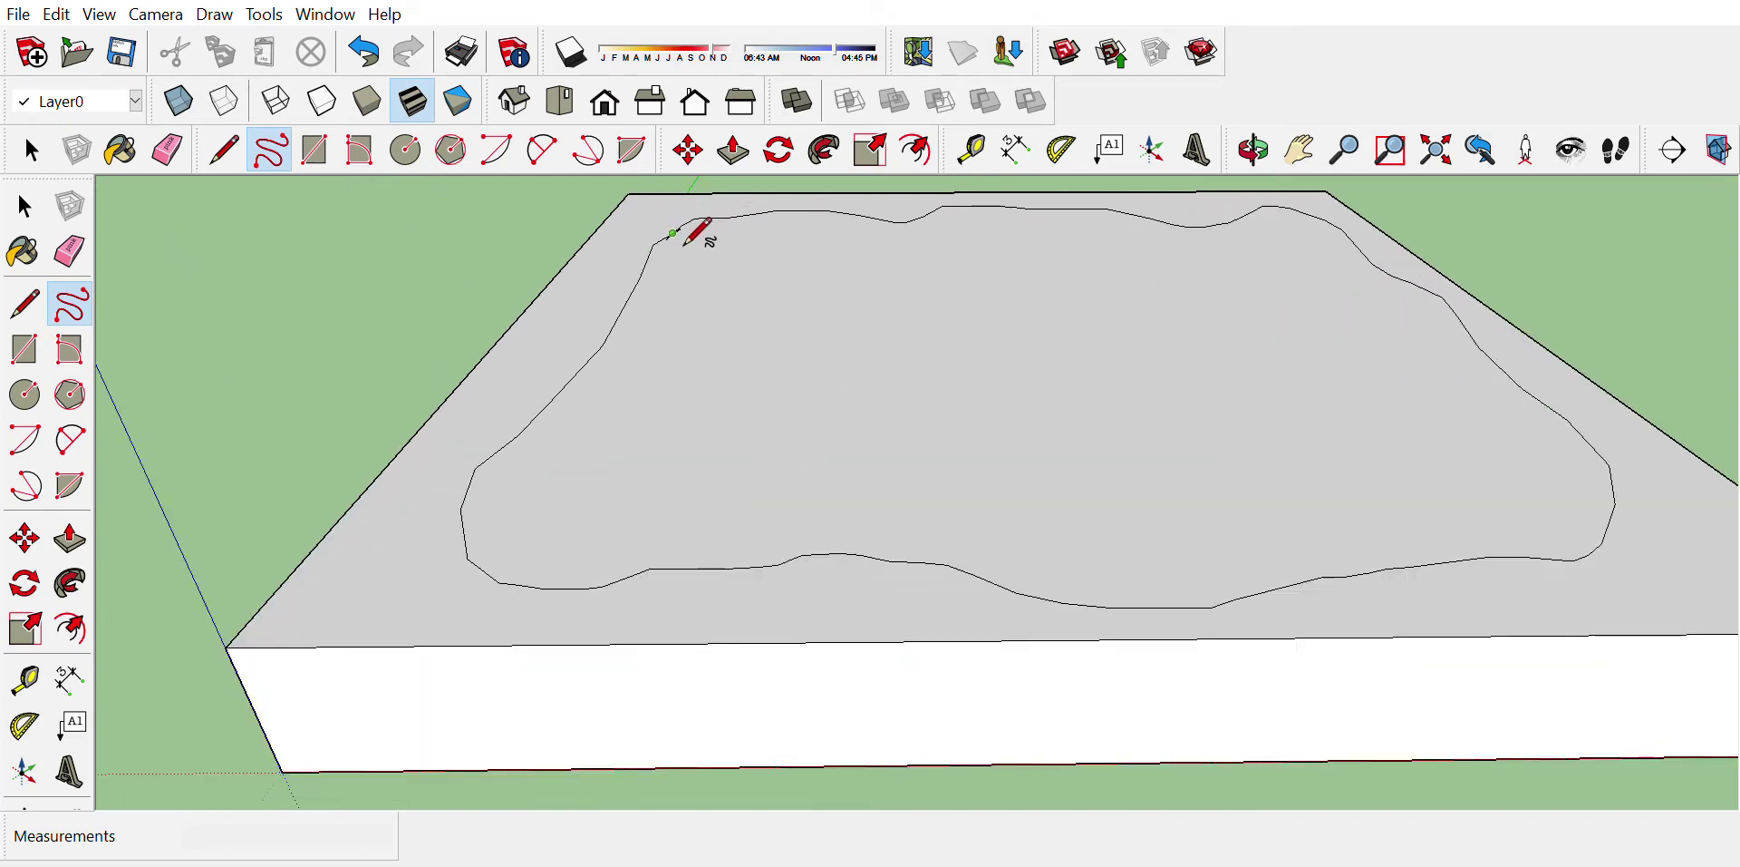
{"action": "scroll", "coordinate": [681, 240], "scroll_direction": "up", "scroll_amount": 4}
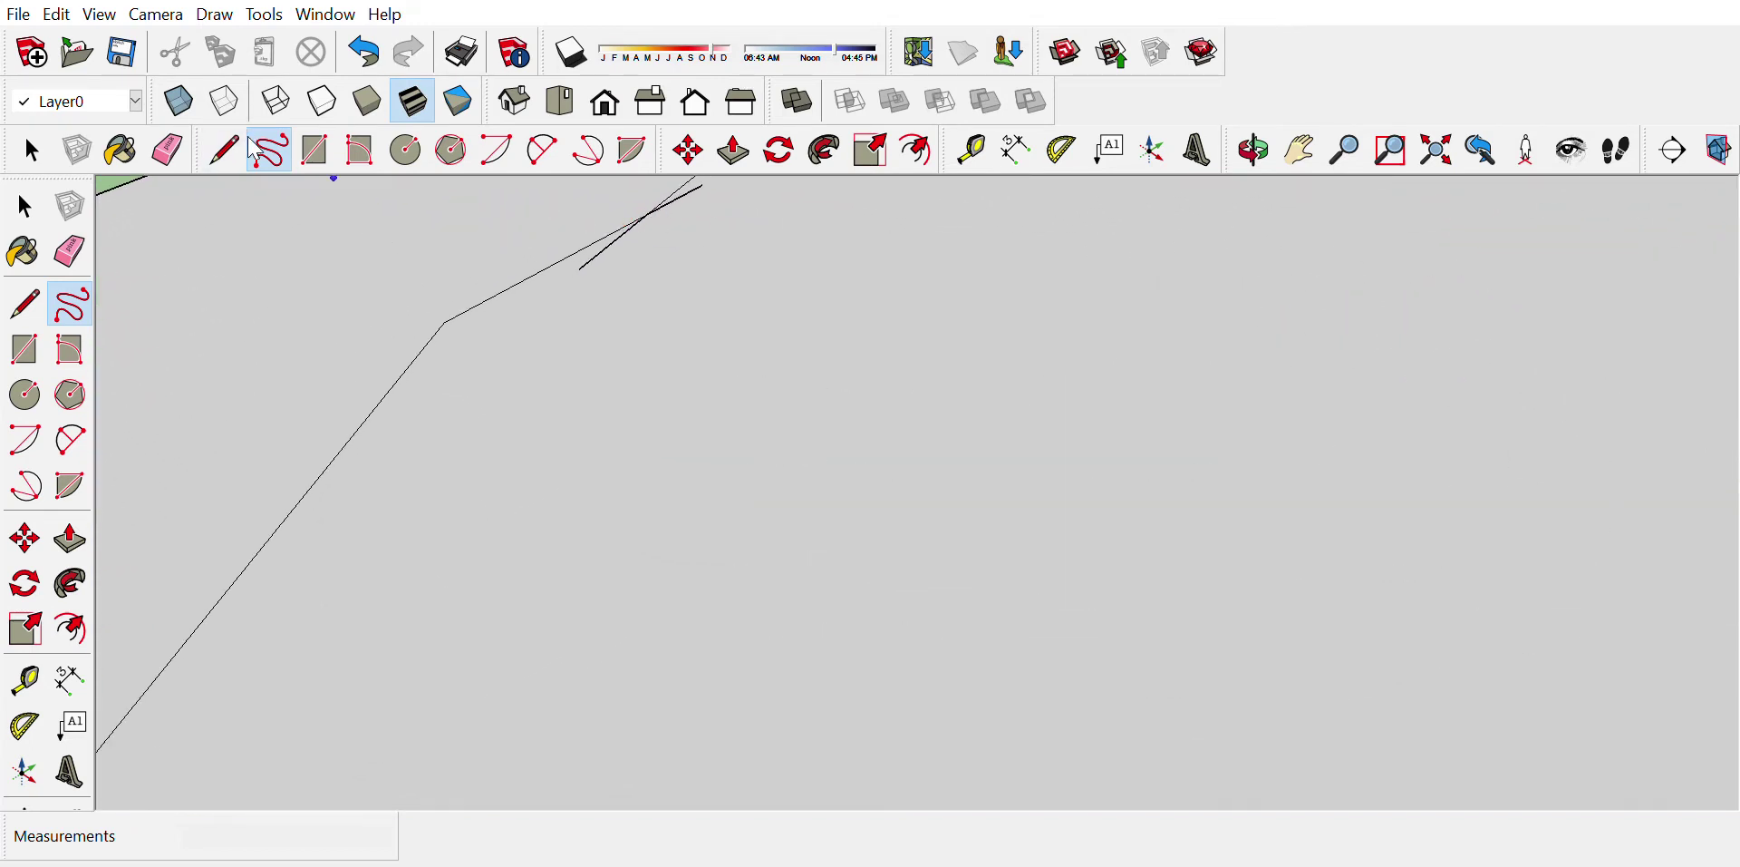
{"action": "left_click", "coordinate": [172, 138]}
{"action": "left_click_drag", "start_coordinate": [605, 256], "coordinate": [716, 187]}
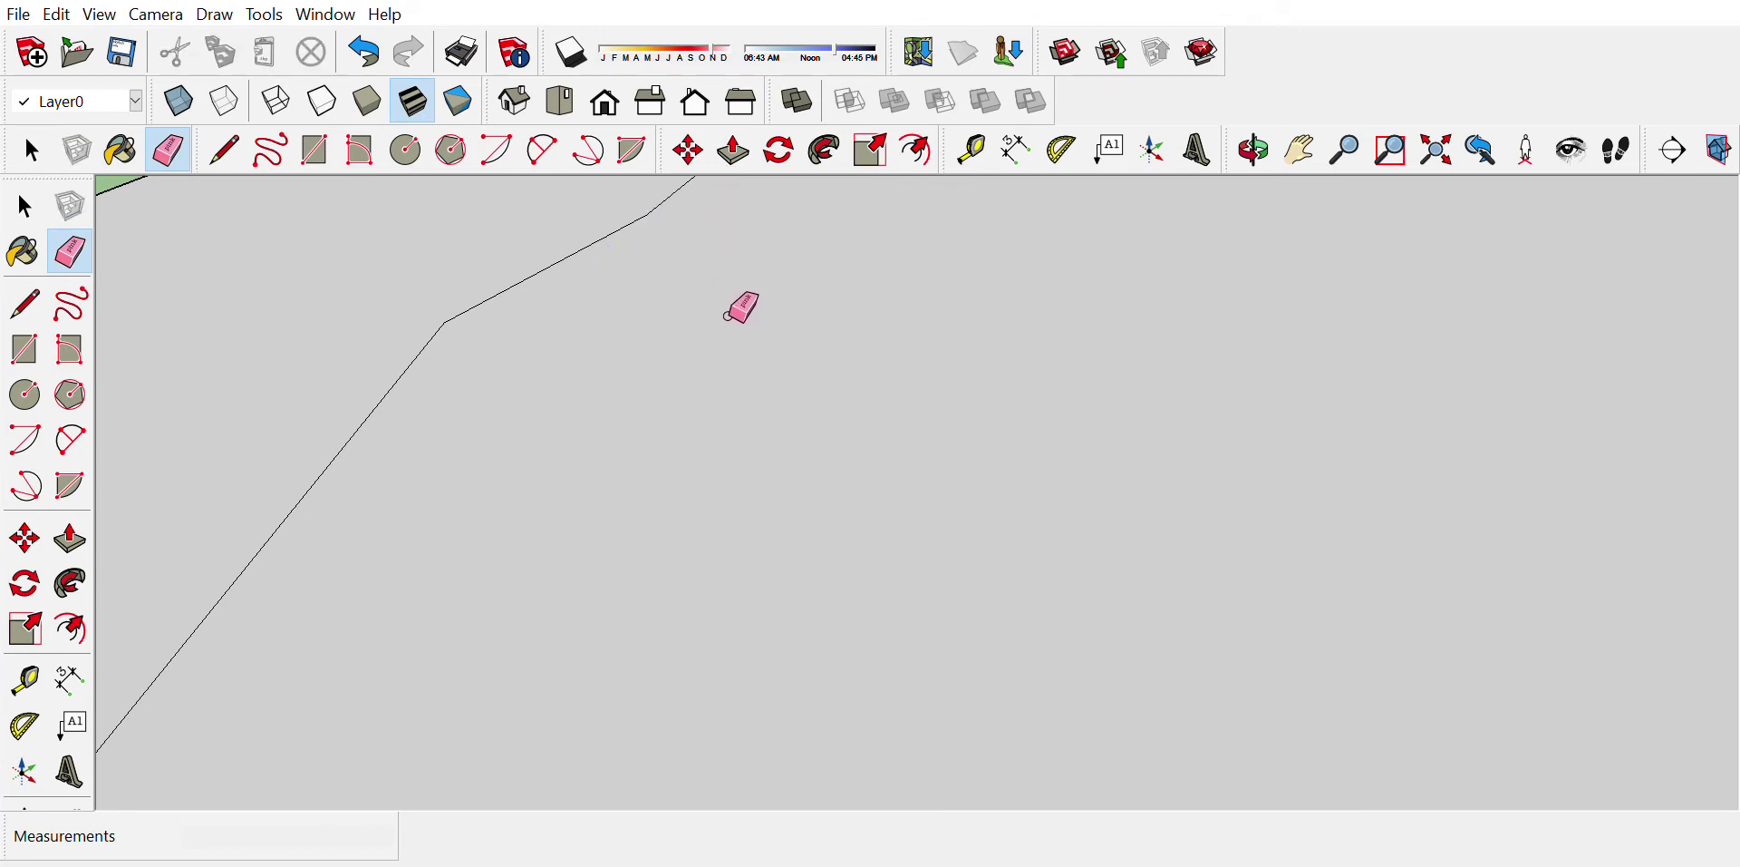
Step: Draw a second wavy closed freehand outline inside the first one on the slab's top face
{"action": "scroll", "coordinate": [738, 303], "scroll_direction": "down", "scroll_amount": 3}
{"action": "scroll", "coordinate": [888, 362], "scroll_direction": "down", "scroll_amount": 3}
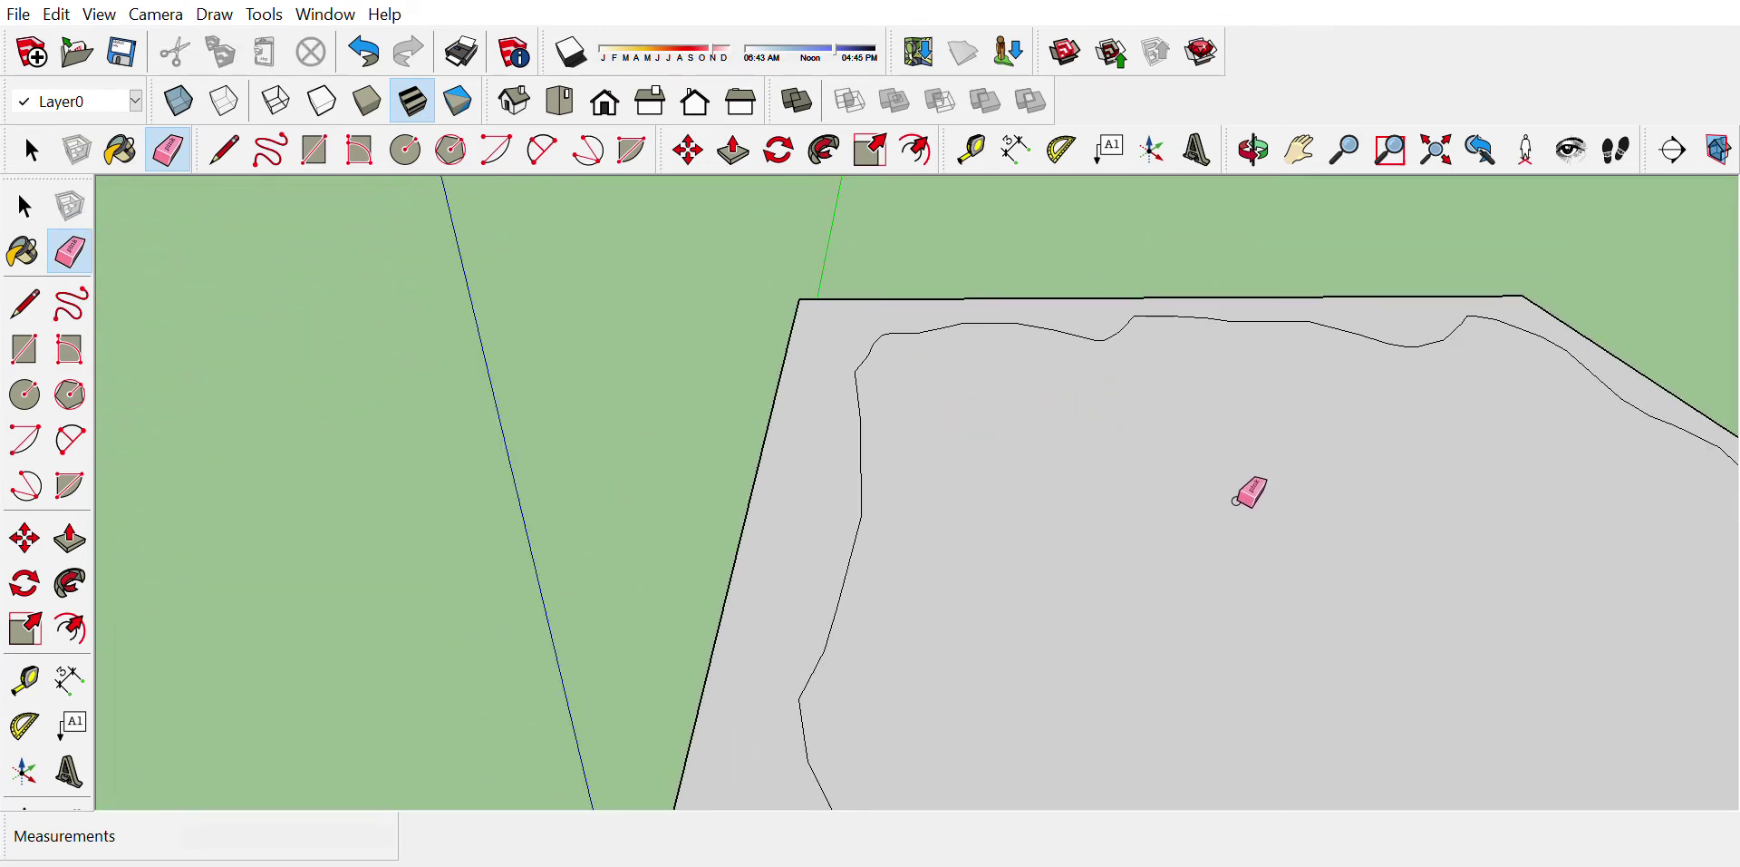
{"action": "scroll", "coordinate": [882, 478], "scroll_direction": "down", "scroll_amount": 1}
{"action": "mouse_move", "coordinate": [1320, 517]}
{"action": "middle_mouse_down"}
{"action": "mouse_move", "coordinate": [1278, 521]}
{"action": "mouse_move", "coordinate": [1378, 547]}
{"action": "mouse_move", "coordinate": [1272, 478]}
{"action": "mouse_move", "coordinate": [1071, 406]}
{"action": "mouse_move", "coordinate": [986, 398]}
{"action": "middle_mouse_up"}
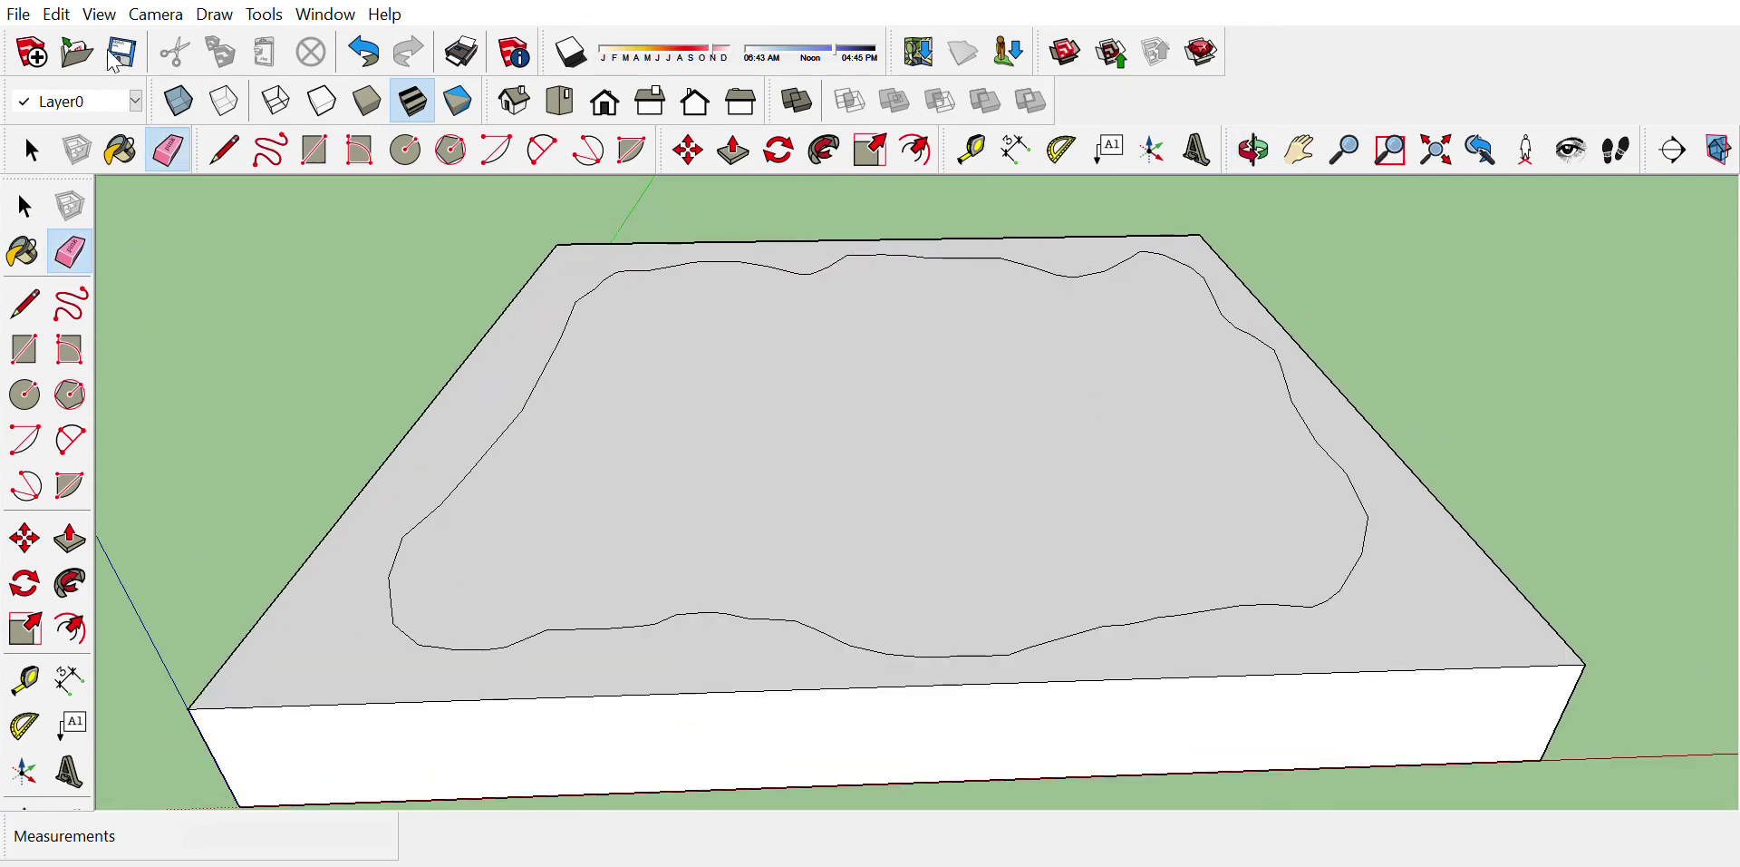
{"action": "left_click", "coordinate": [269, 136]}
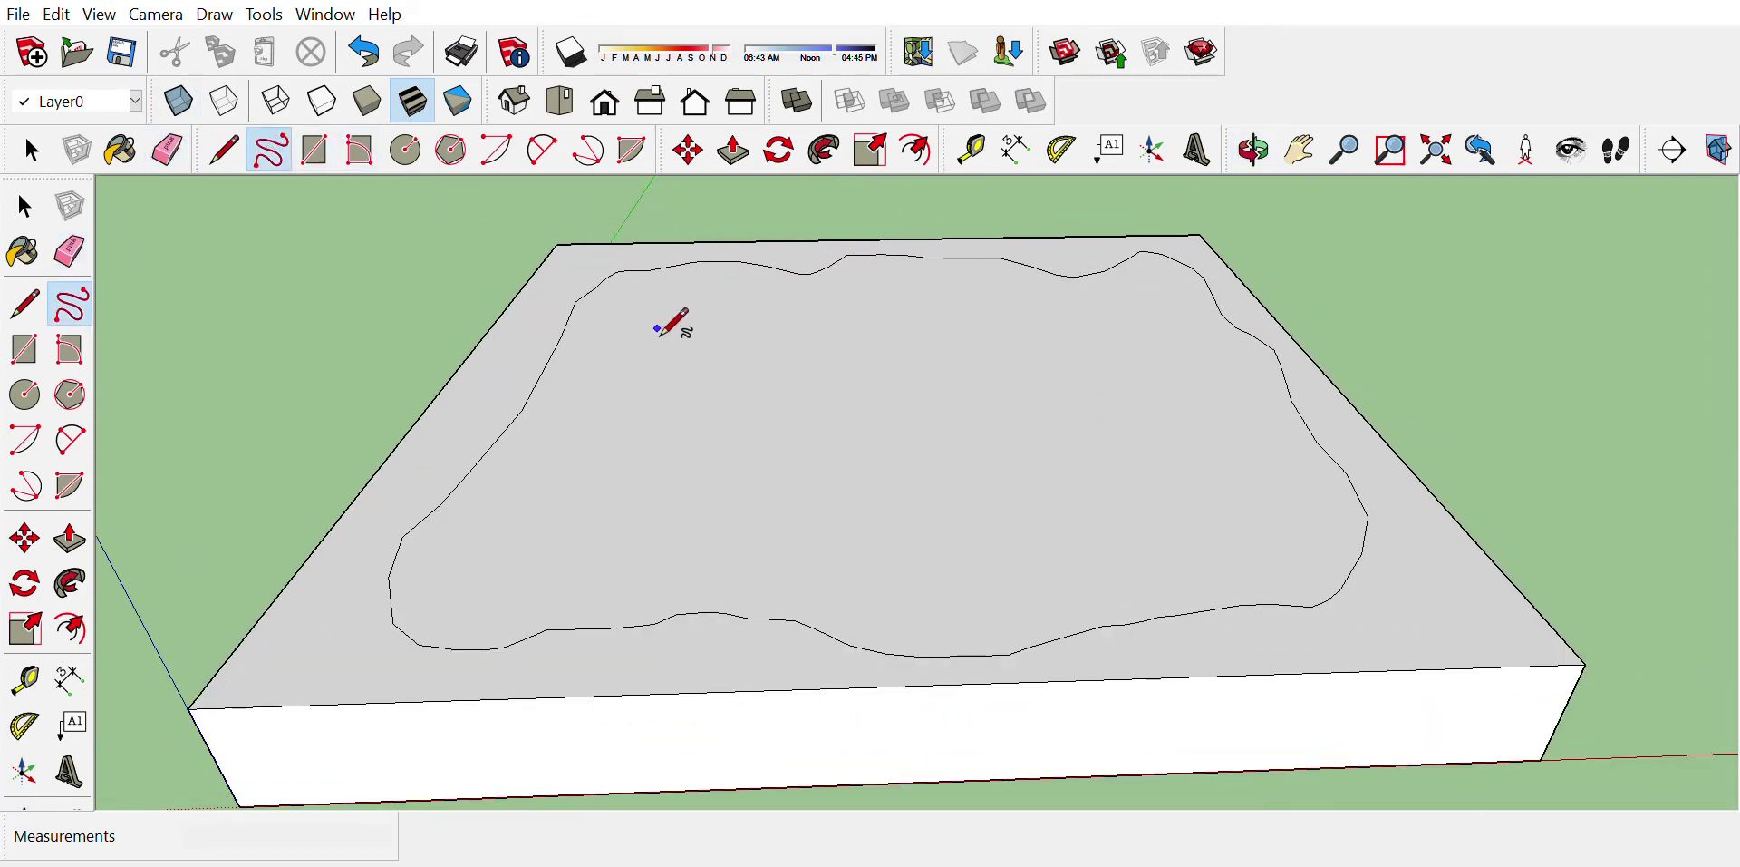
{"action": "mouse_move", "coordinate": [635, 309]}
{"action": "left_mouse_down"}
{"action": "mouse_move", "coordinate": [536, 499]}
{"action": "mouse_move", "coordinate": [546, 531]}
{"action": "mouse_move", "coordinate": [606, 552]}
{"action": "mouse_move", "coordinate": [1137, 560]}
{"action": "mouse_move", "coordinate": [1276, 517]}
{"action": "mouse_move", "coordinate": [1291, 492]}
{"action": "mouse_move", "coordinate": [1167, 302]}
{"action": "mouse_move", "coordinate": [654, 306]}
{"action": "left_mouse_up"}
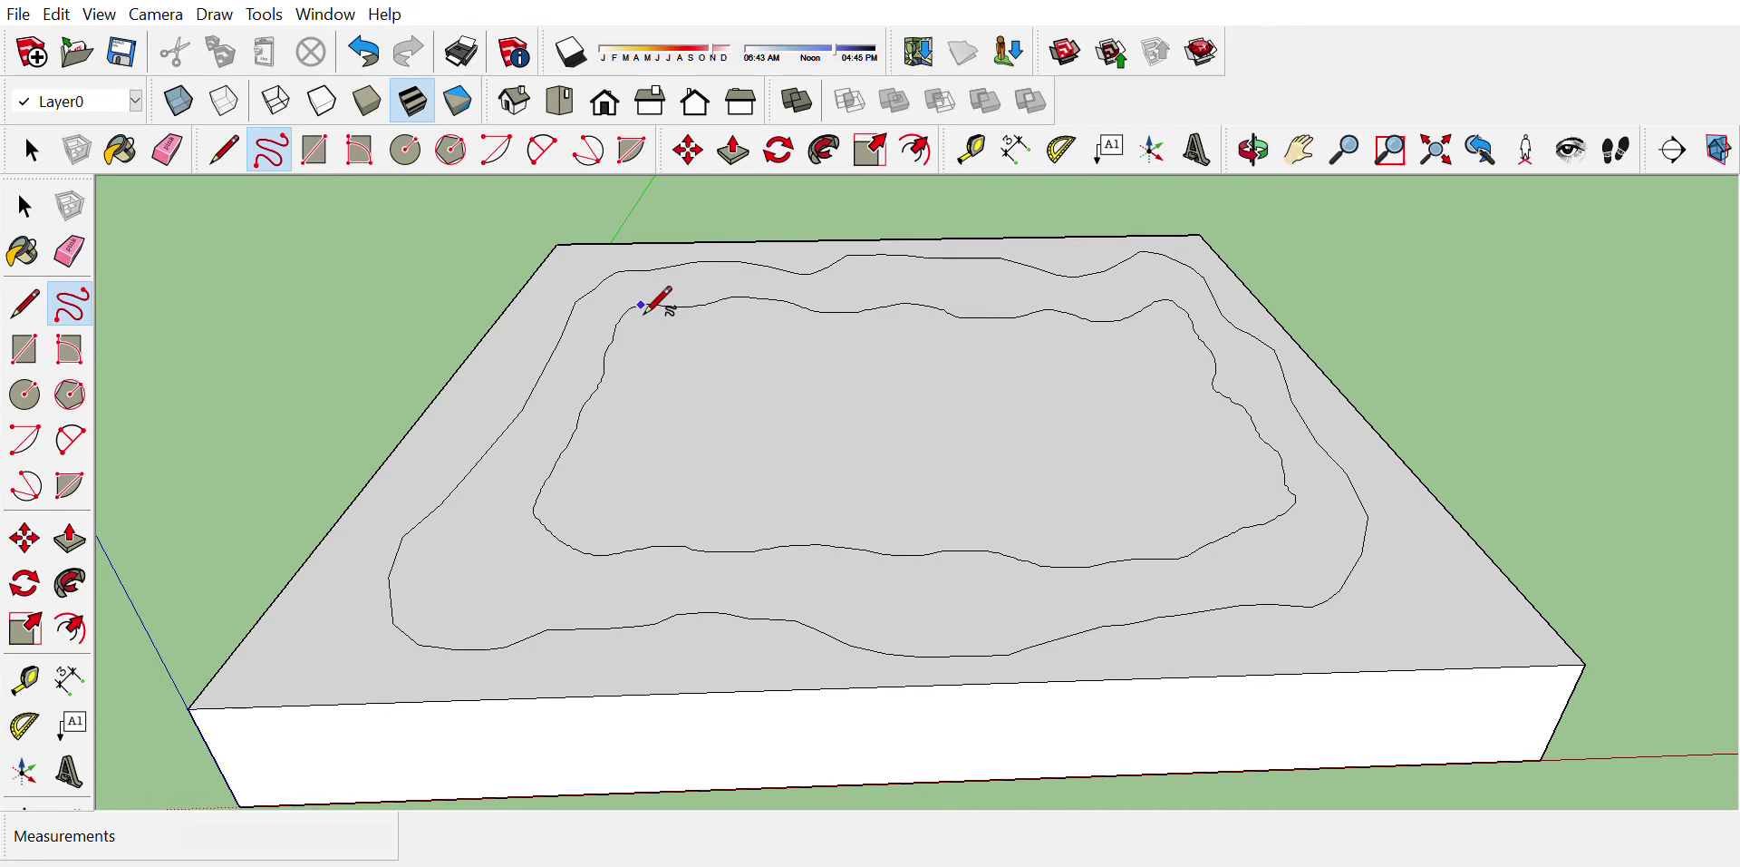
Step: Erase the short stray line end where the inner freehand outline closes
{"action": "scroll", "coordinate": [640, 317], "scroll_direction": "down", "scroll_amount": 2}
{"action": "scroll", "coordinate": [640, 318], "scroll_direction": "up", "scroll_amount": 10}
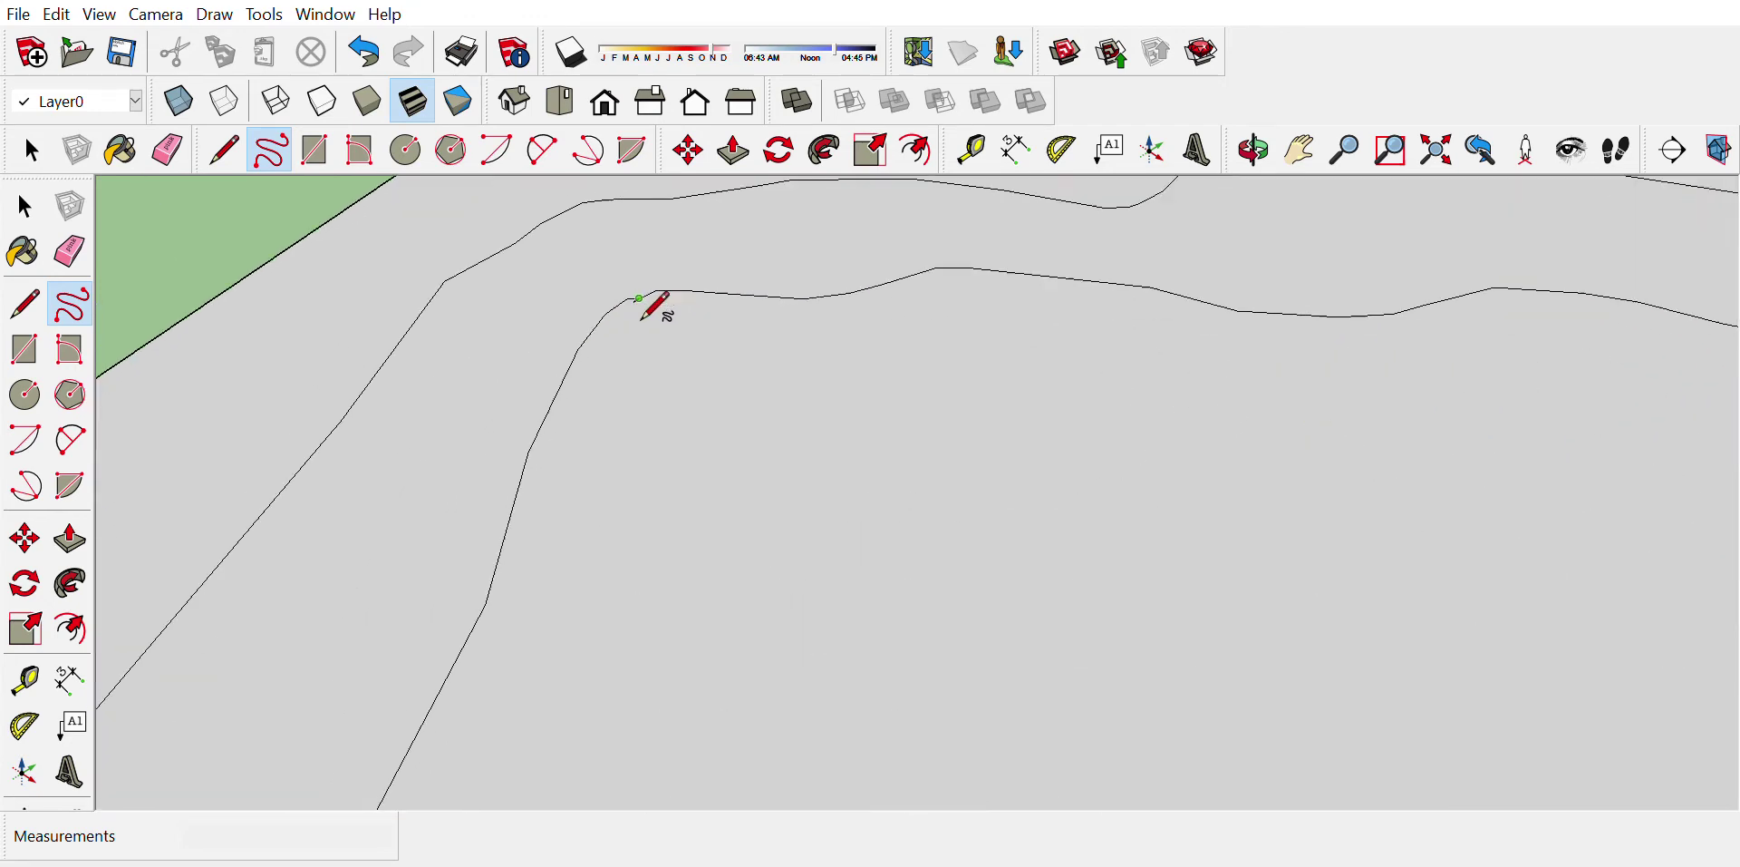
{"action": "scroll", "coordinate": [641, 317], "scroll_direction": "up", "scroll_amount": 2}
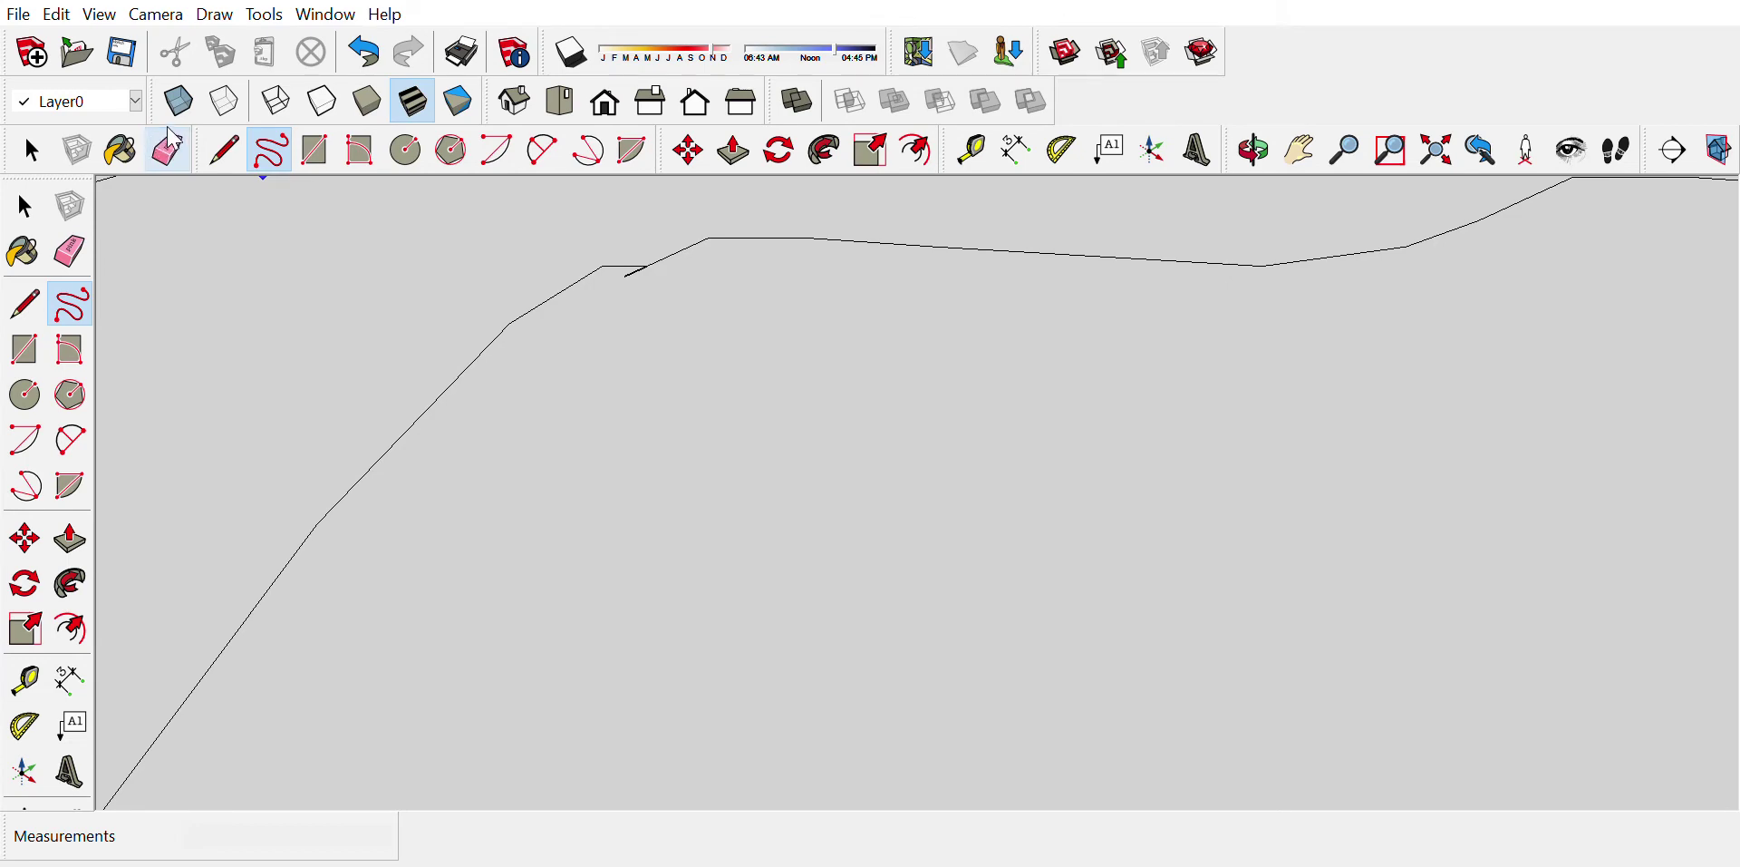
{"action": "left_click", "coordinate": [167, 150]}
{"action": "left_click", "coordinate": [638, 272]}
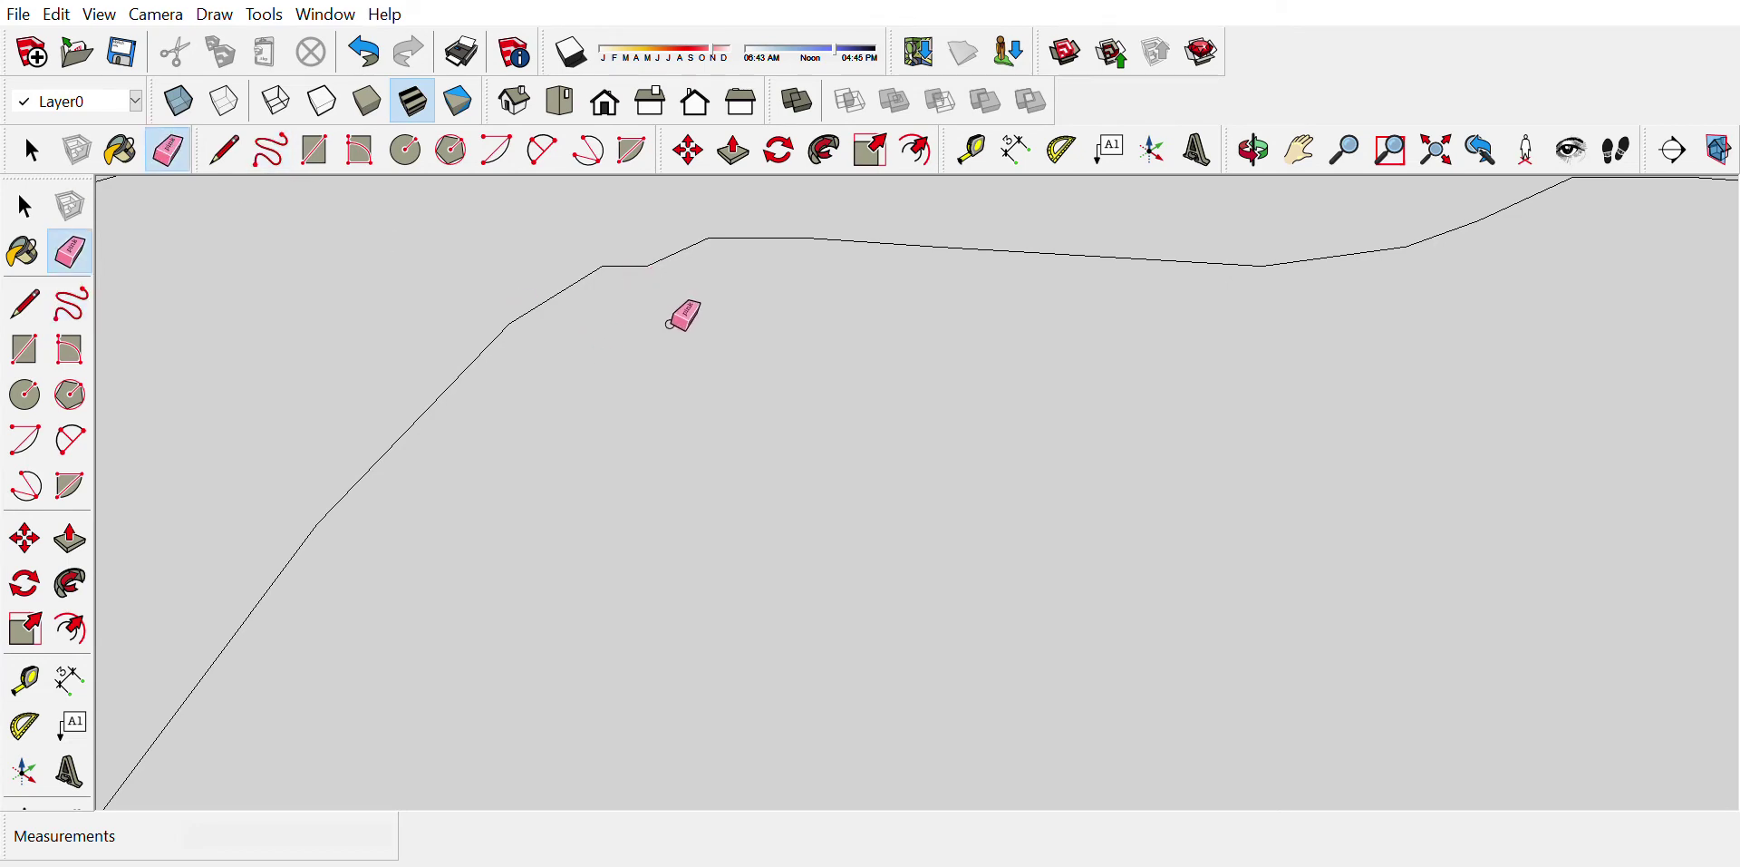
Step: Try sinking the band between the two freehand outlines about 6' 2" with Push/Pull, and bring it back flush
{"action": "scroll", "coordinate": [671, 324], "scroll_direction": "down", "scroll_amount": 3}
{"action": "scroll", "coordinate": [716, 326], "scroll_direction": "down", "scroll_amount": 6}
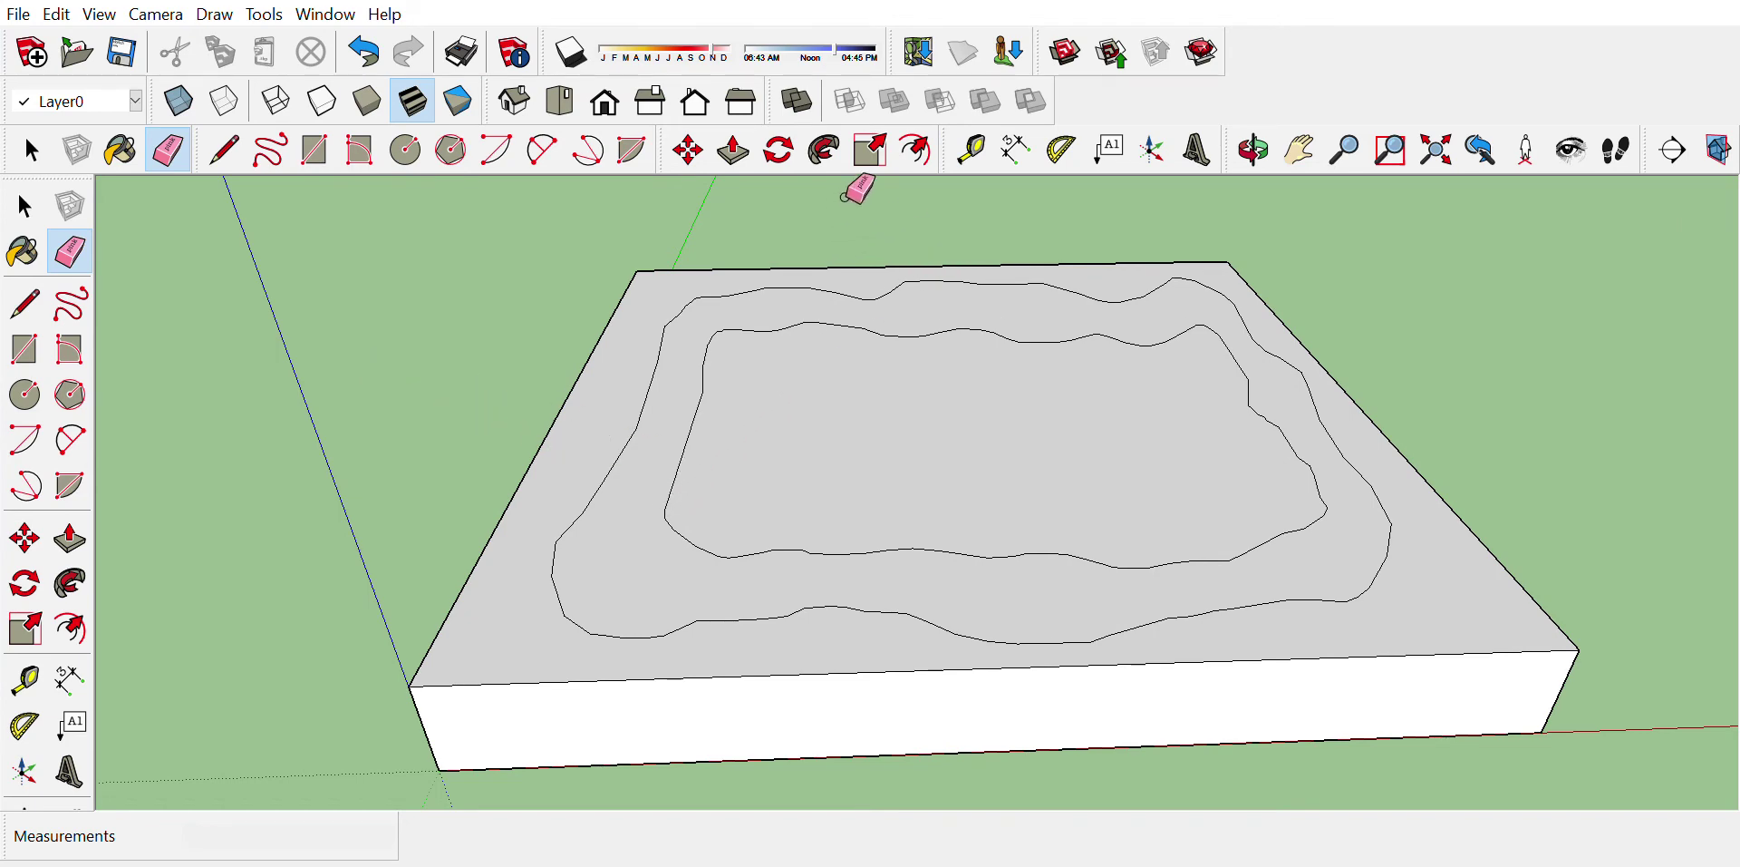
{"action": "left_click", "coordinate": [741, 147]}
{"action": "left_click", "coordinate": [680, 419]}
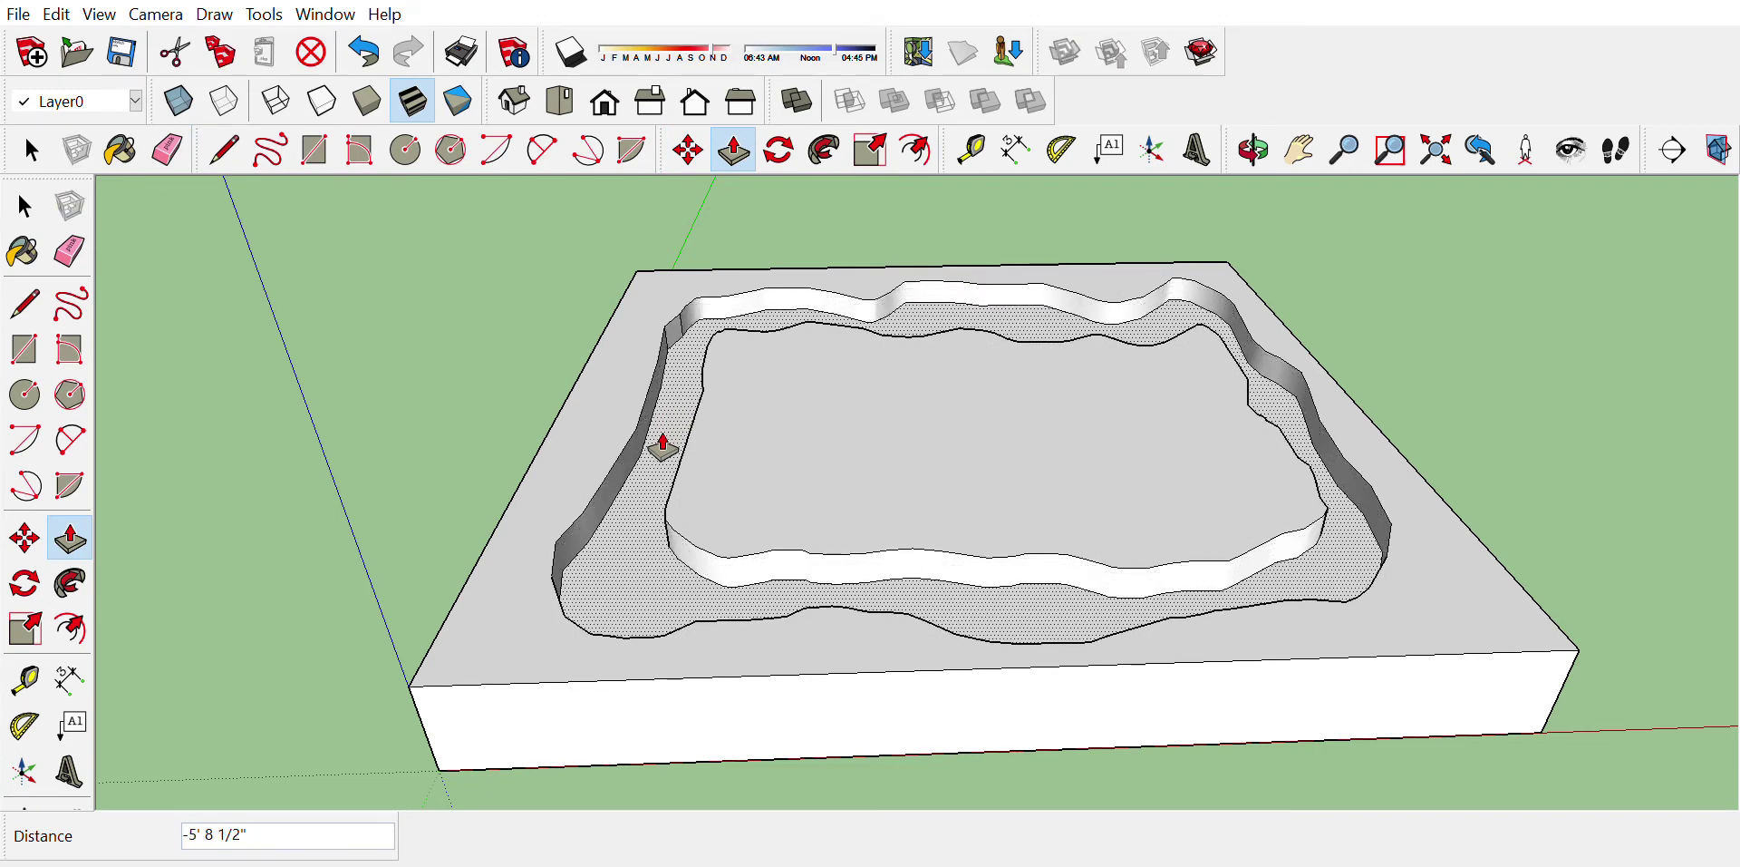
{"action": "left_click", "coordinate": [664, 446]}
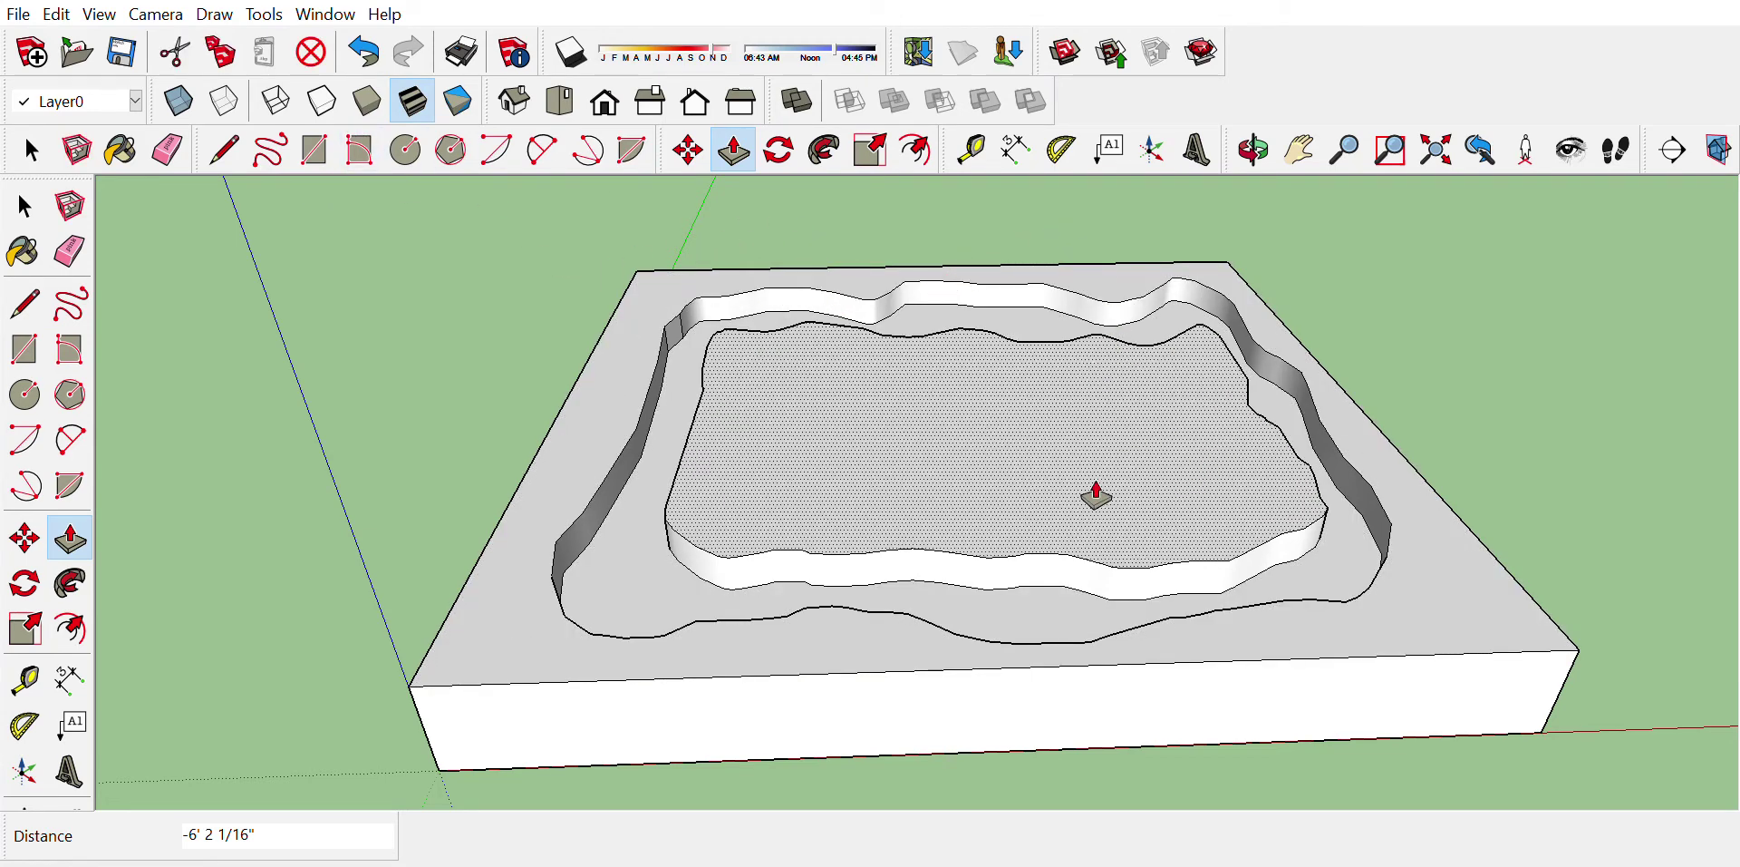
{"action": "double_click", "coordinate": [671, 488]}
{"action": "left_click", "coordinate": [668, 544]}
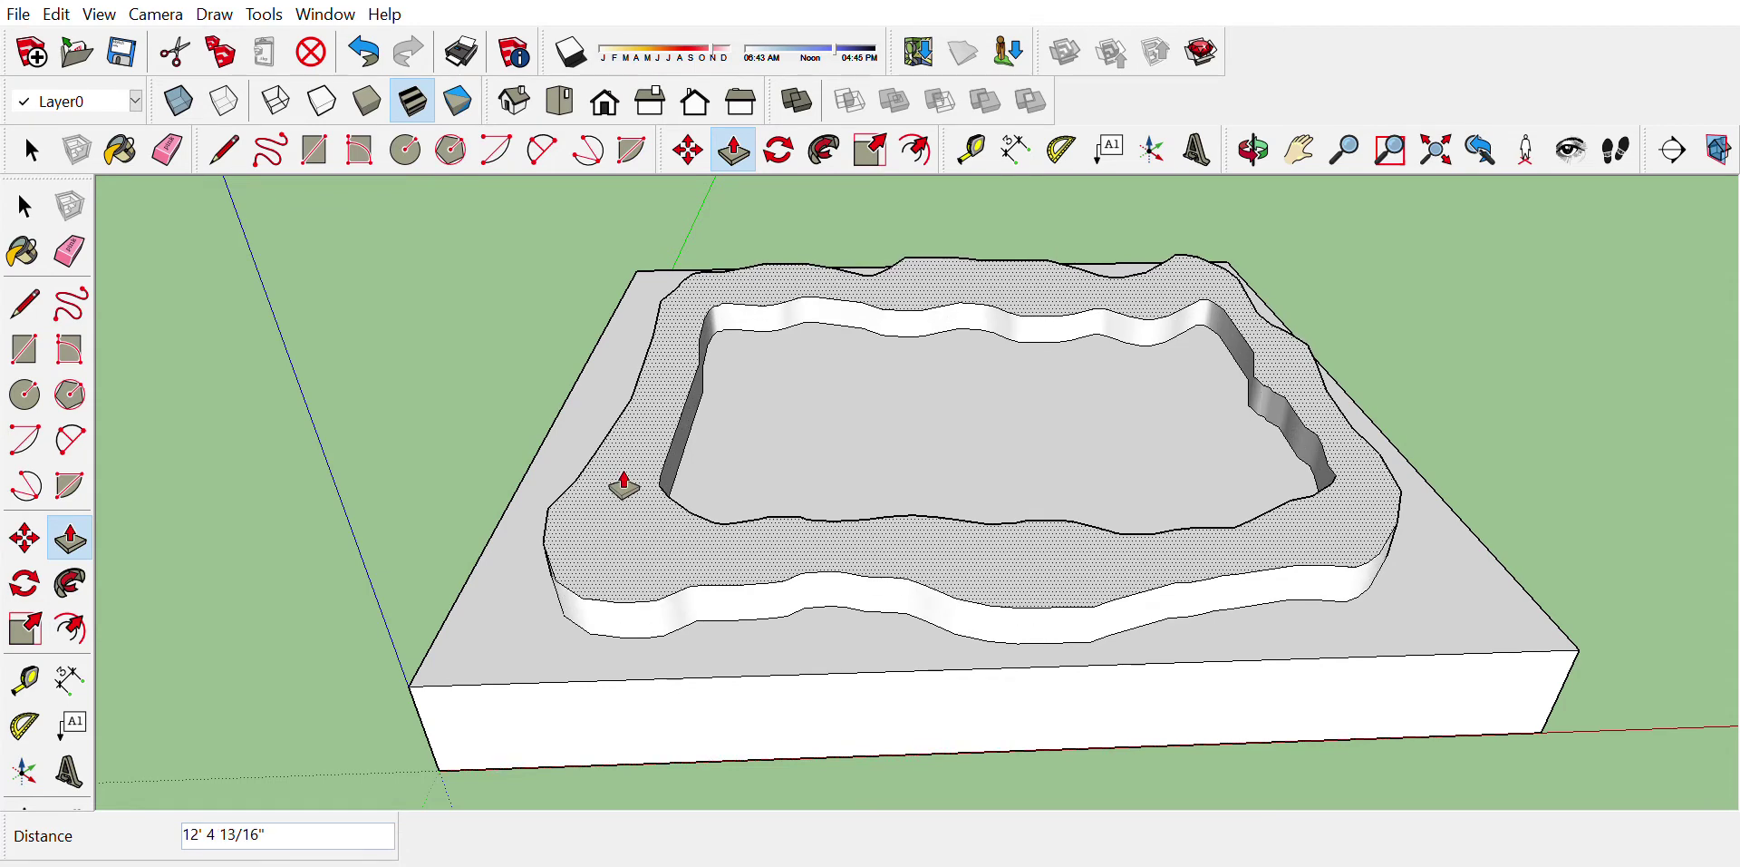
{"action": "left_click", "coordinate": [745, 482]}
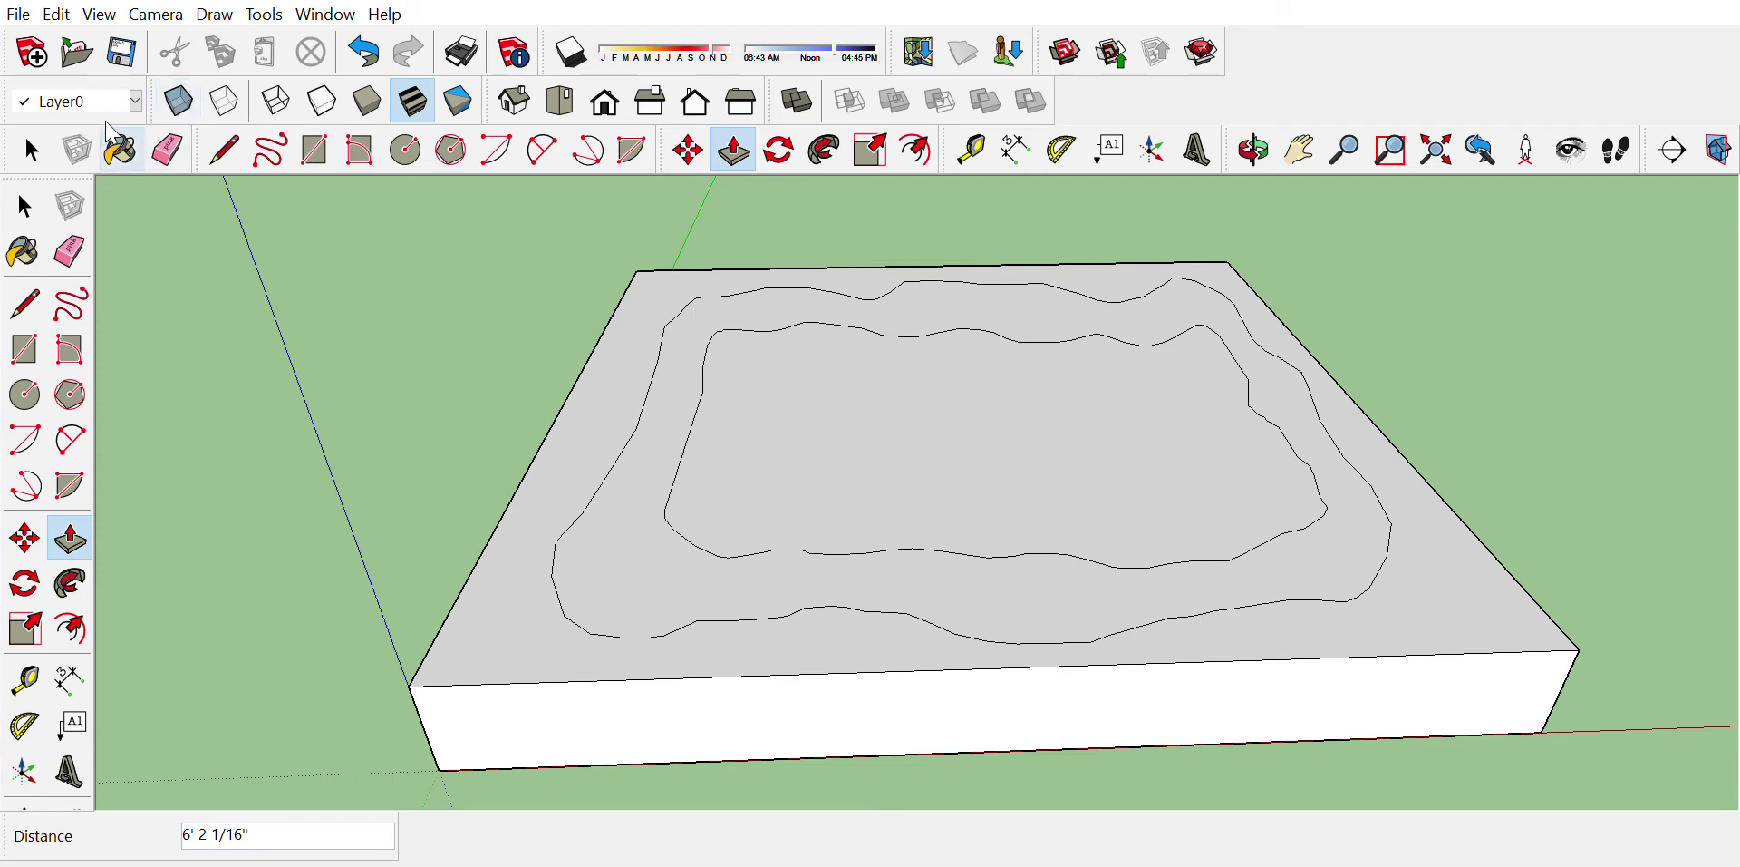
Step: Start the Paint Bucket and open the Landscaping, Fencing and Vegetation material collection
{"action": "left_click", "coordinate": [112, 136]}
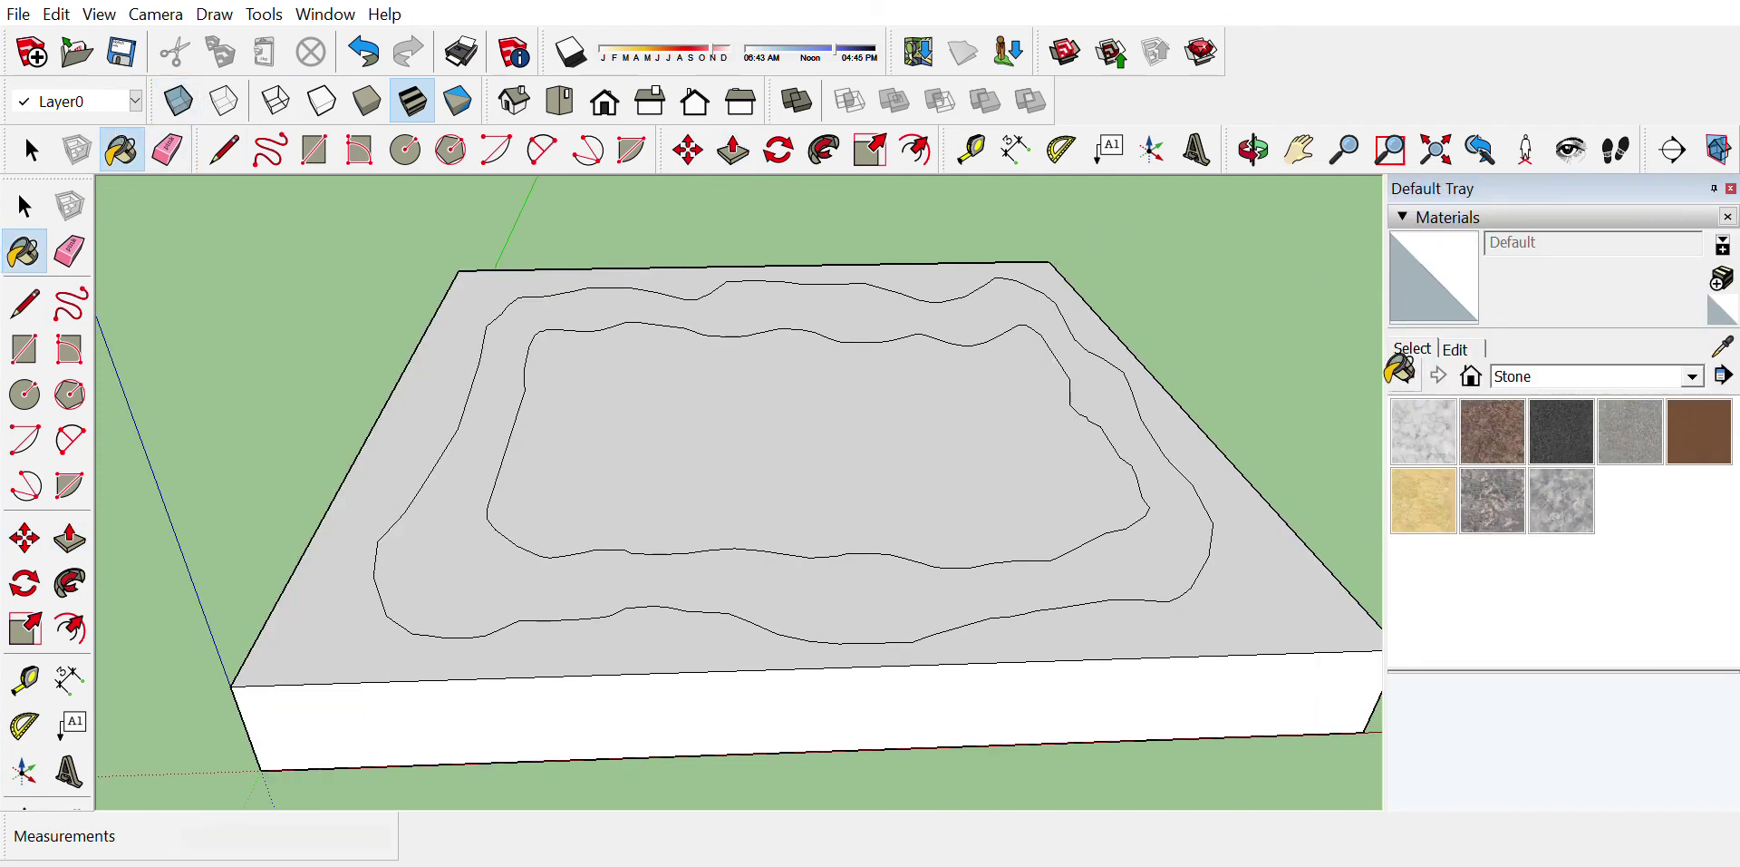
{"action": "left_click", "coordinate": [1402, 371]}
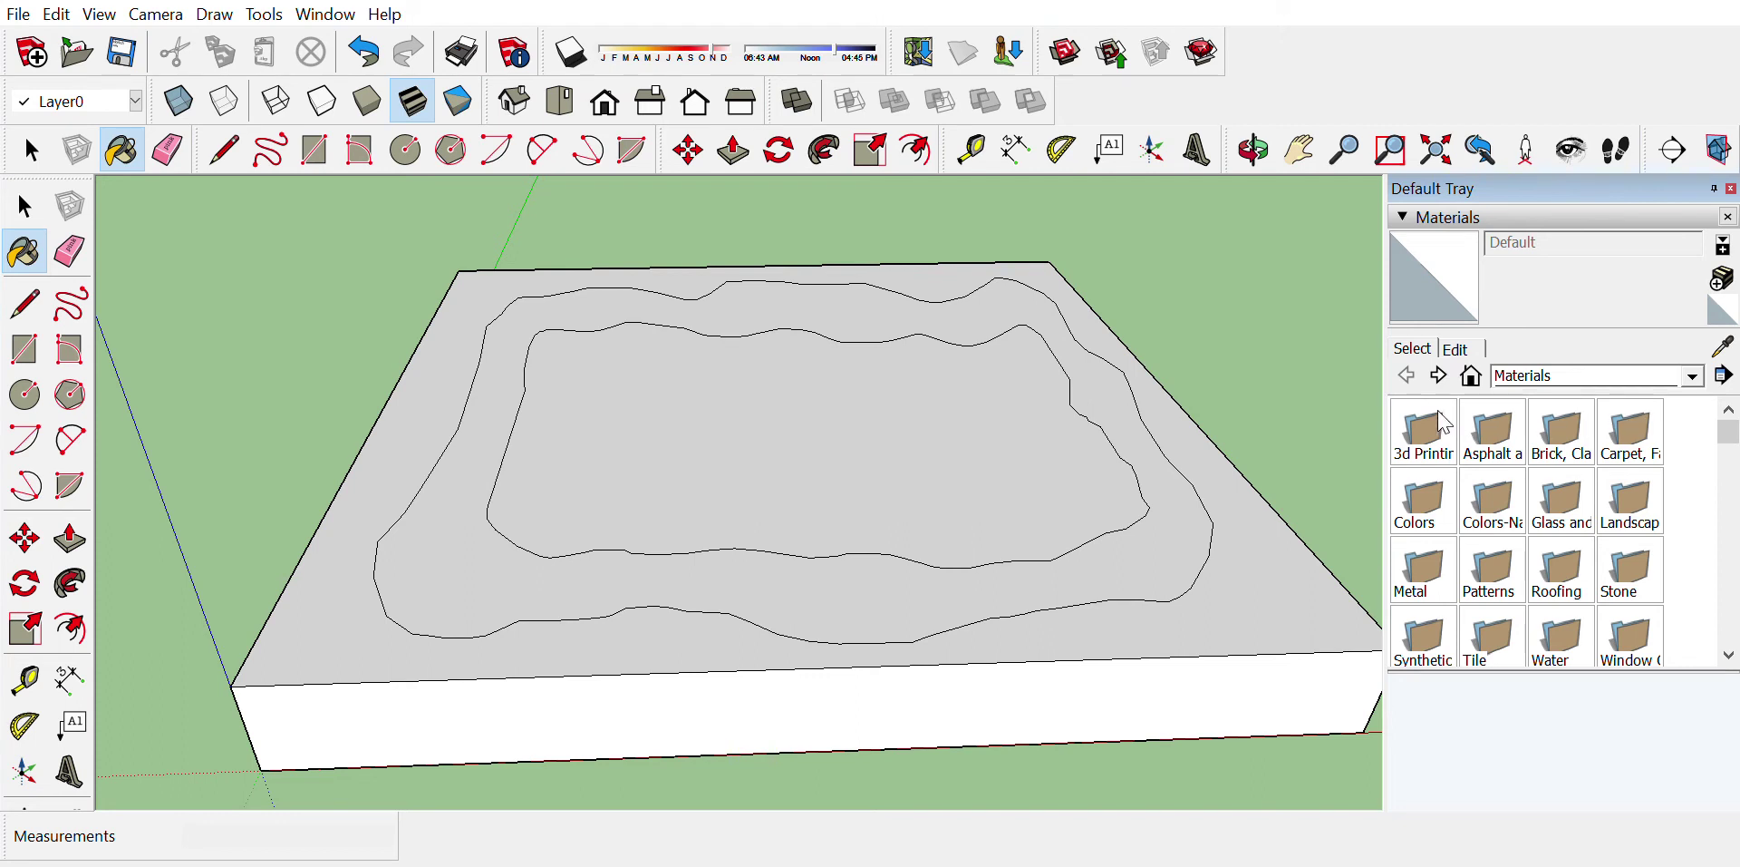
{"action": "double_click", "coordinate": [1622, 473]}
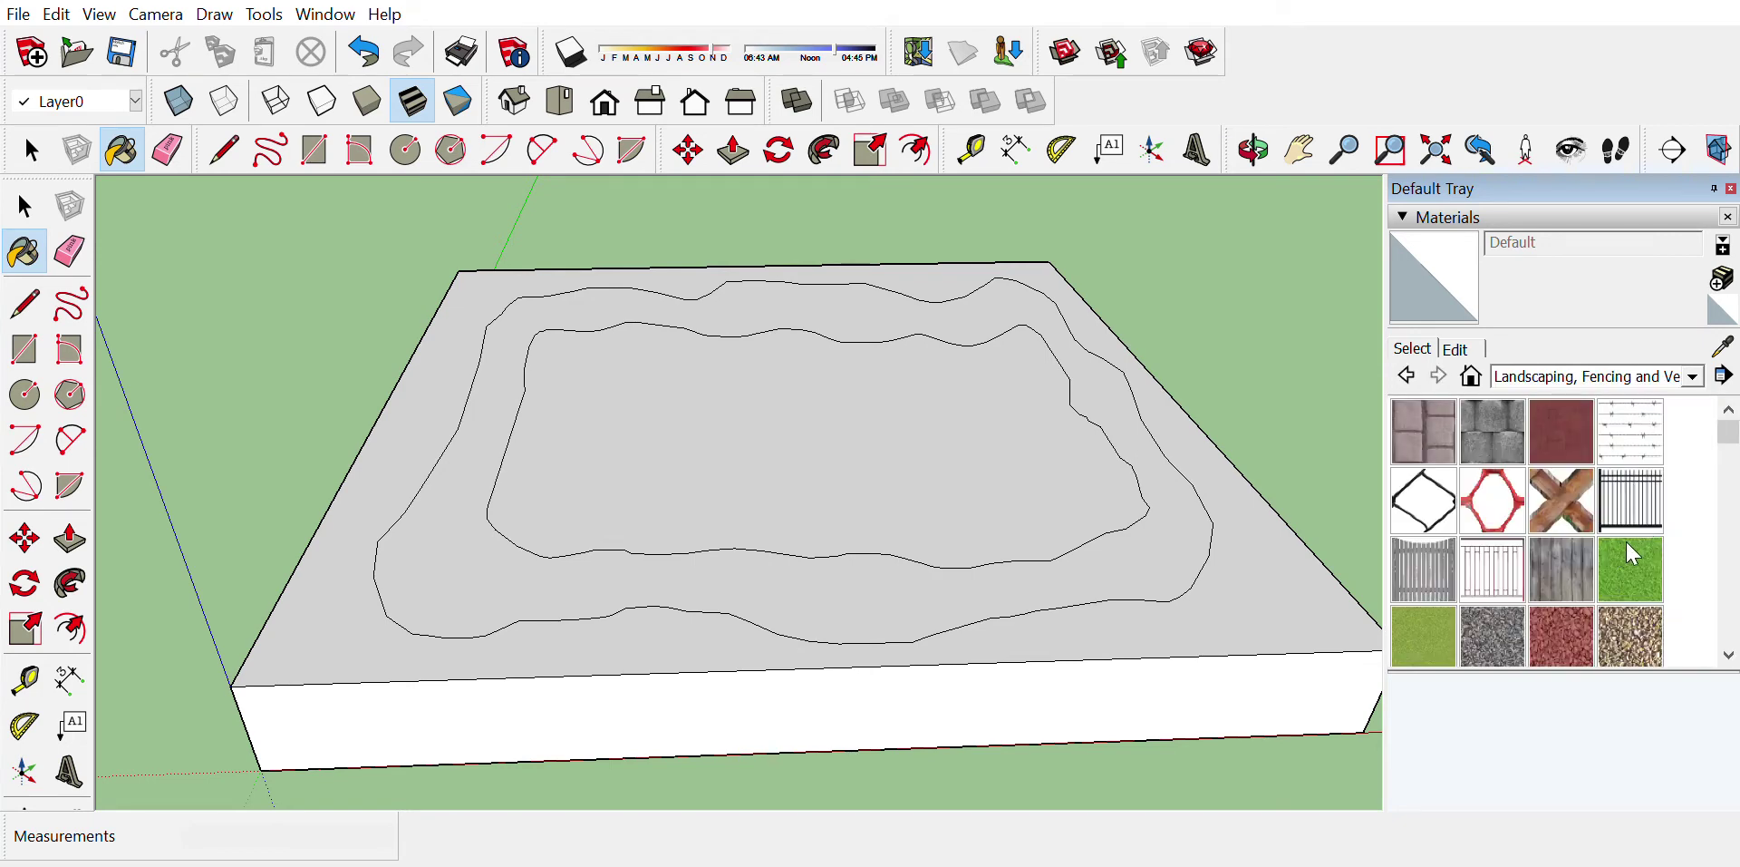
Step: Try the Pea Gravel material on the top face's outer border
{"action": "scroll", "coordinate": [1558, 492], "scroll_direction": "down", "scroll_amount": 5}
{"action": "scroll", "coordinate": [1563, 503], "scroll_direction": "up", "scroll_amount": 1}
{"action": "scroll", "coordinate": [1562, 503], "scroll_direction": "down", "scroll_amount": 4}
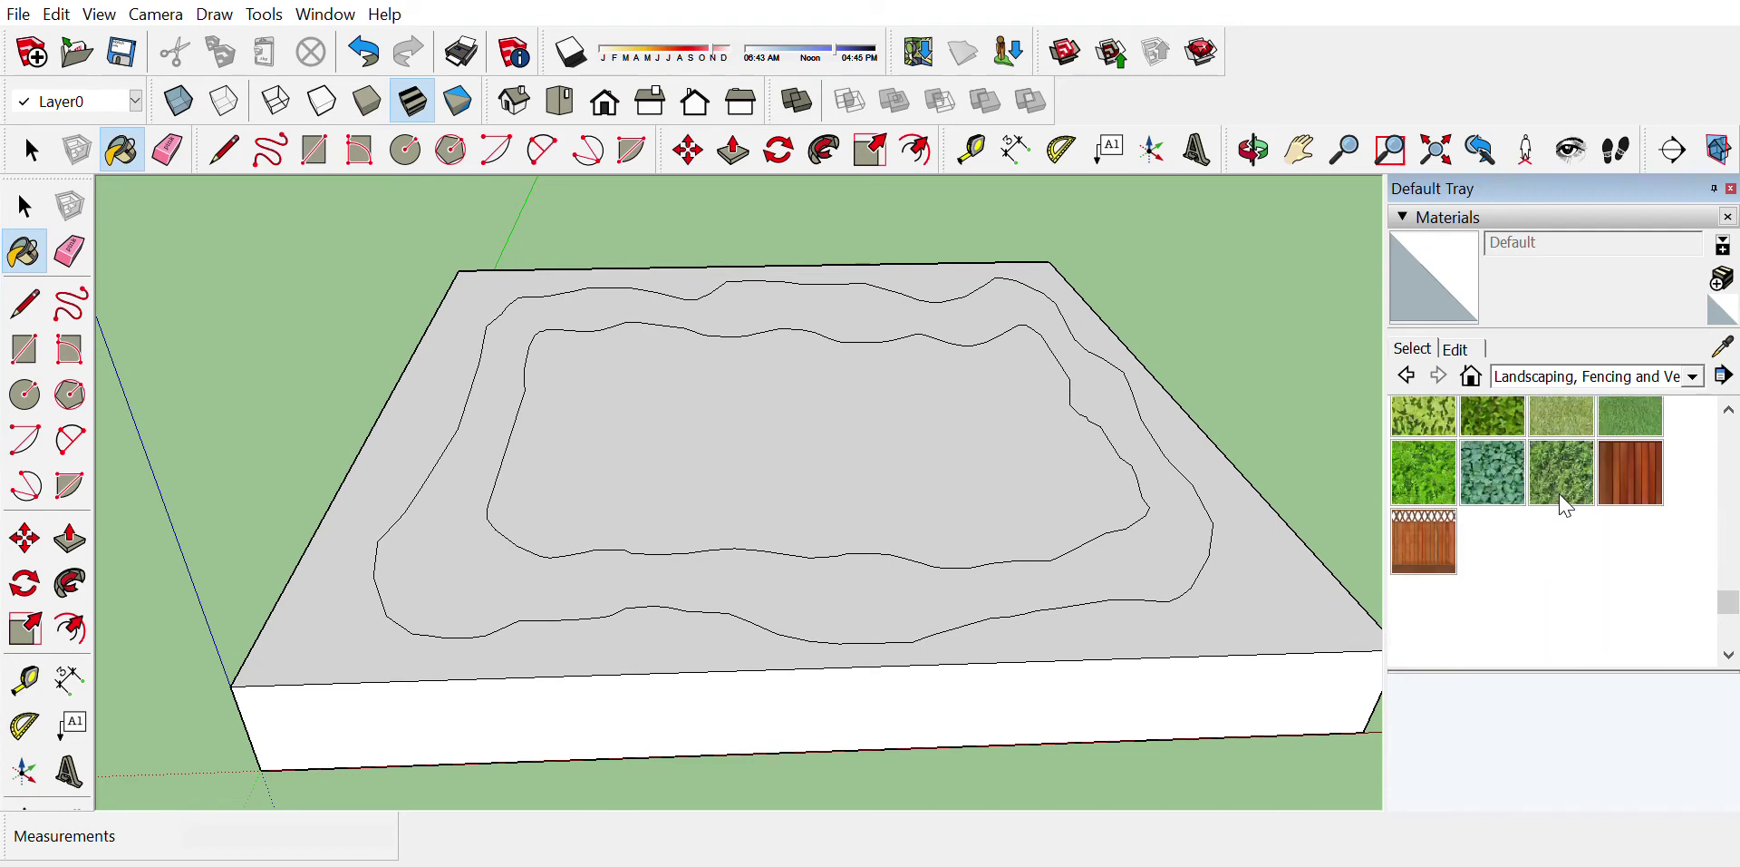
{"action": "scroll", "coordinate": [1565, 506], "scroll_direction": "up", "scroll_amount": 3}
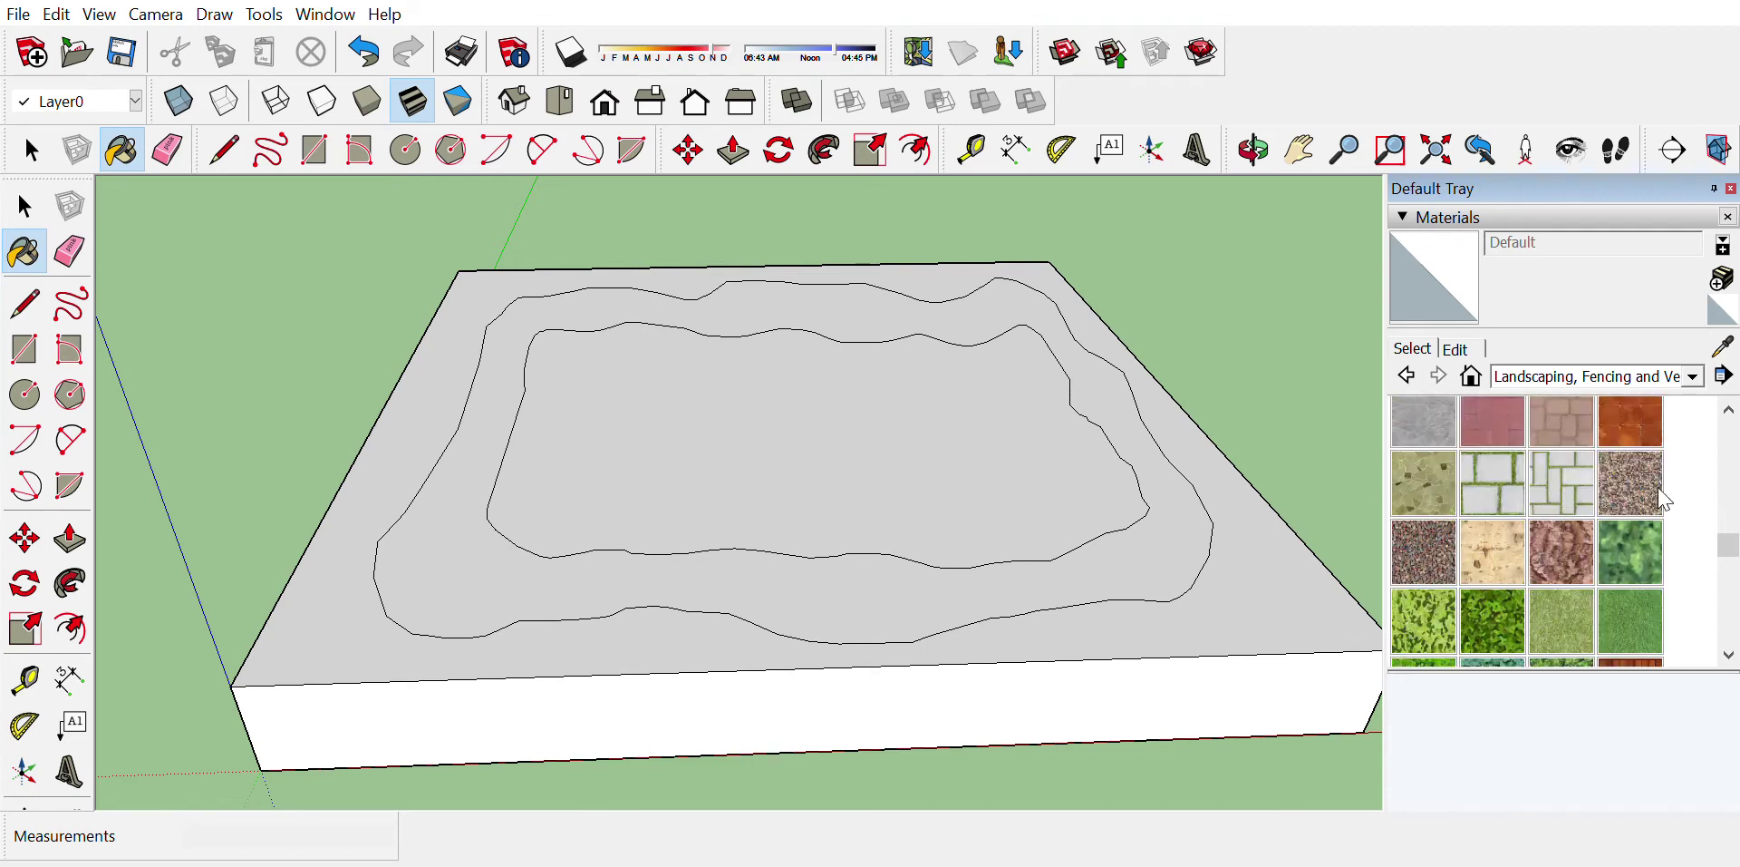
{"action": "scroll", "coordinate": [1629, 541], "scroll_direction": "up", "scroll_amount": 2}
{"action": "left_click", "coordinate": [1267, 625]}
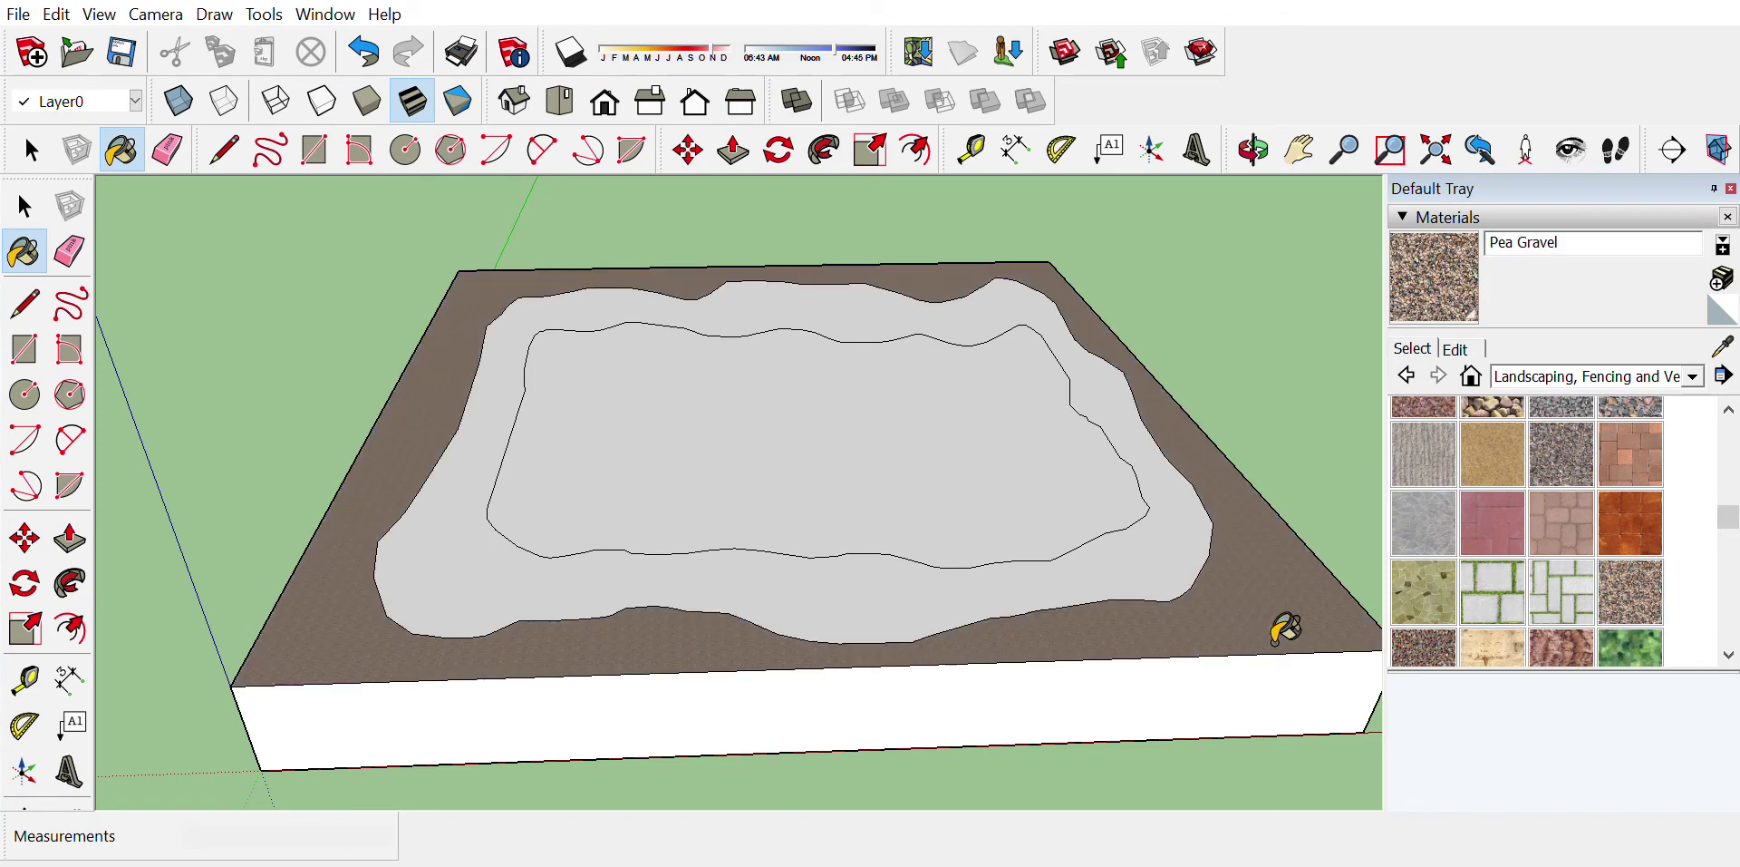
Step: Try Grass Dark Green, Grass Light Green and Groundcover Gravel 1 inch in turn on the outer border face
{"action": "scroll", "coordinate": [1621, 464], "scroll_direction": "up", "scroll_amount": 3}
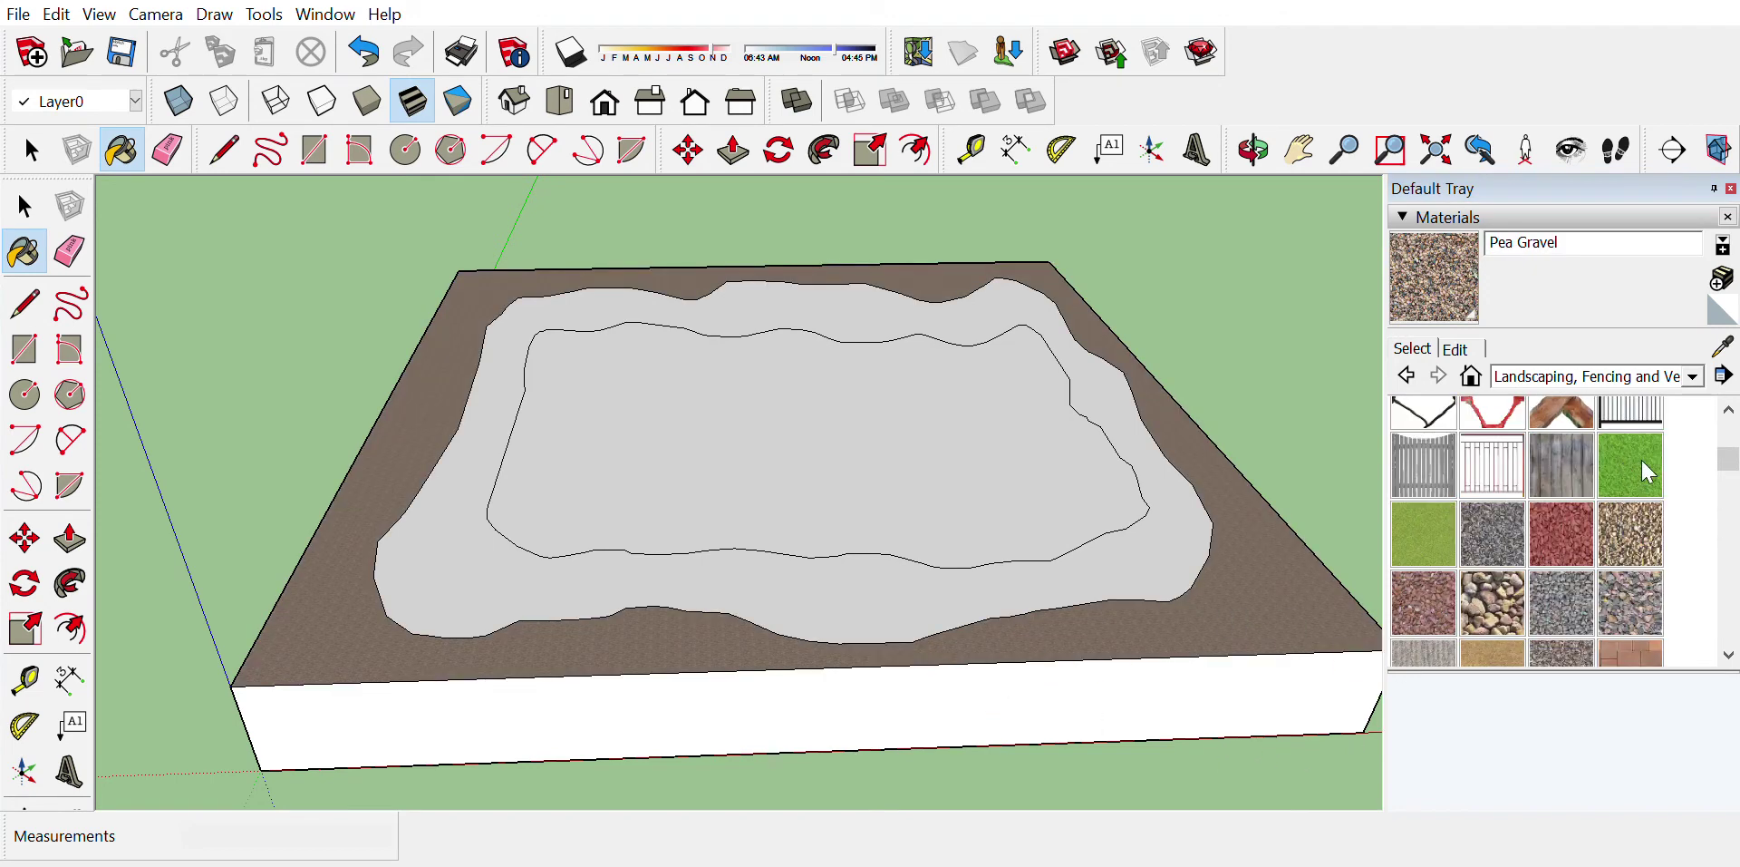
{"action": "left_click", "coordinate": [1632, 464]}
{"action": "left_click", "coordinate": [1269, 628]}
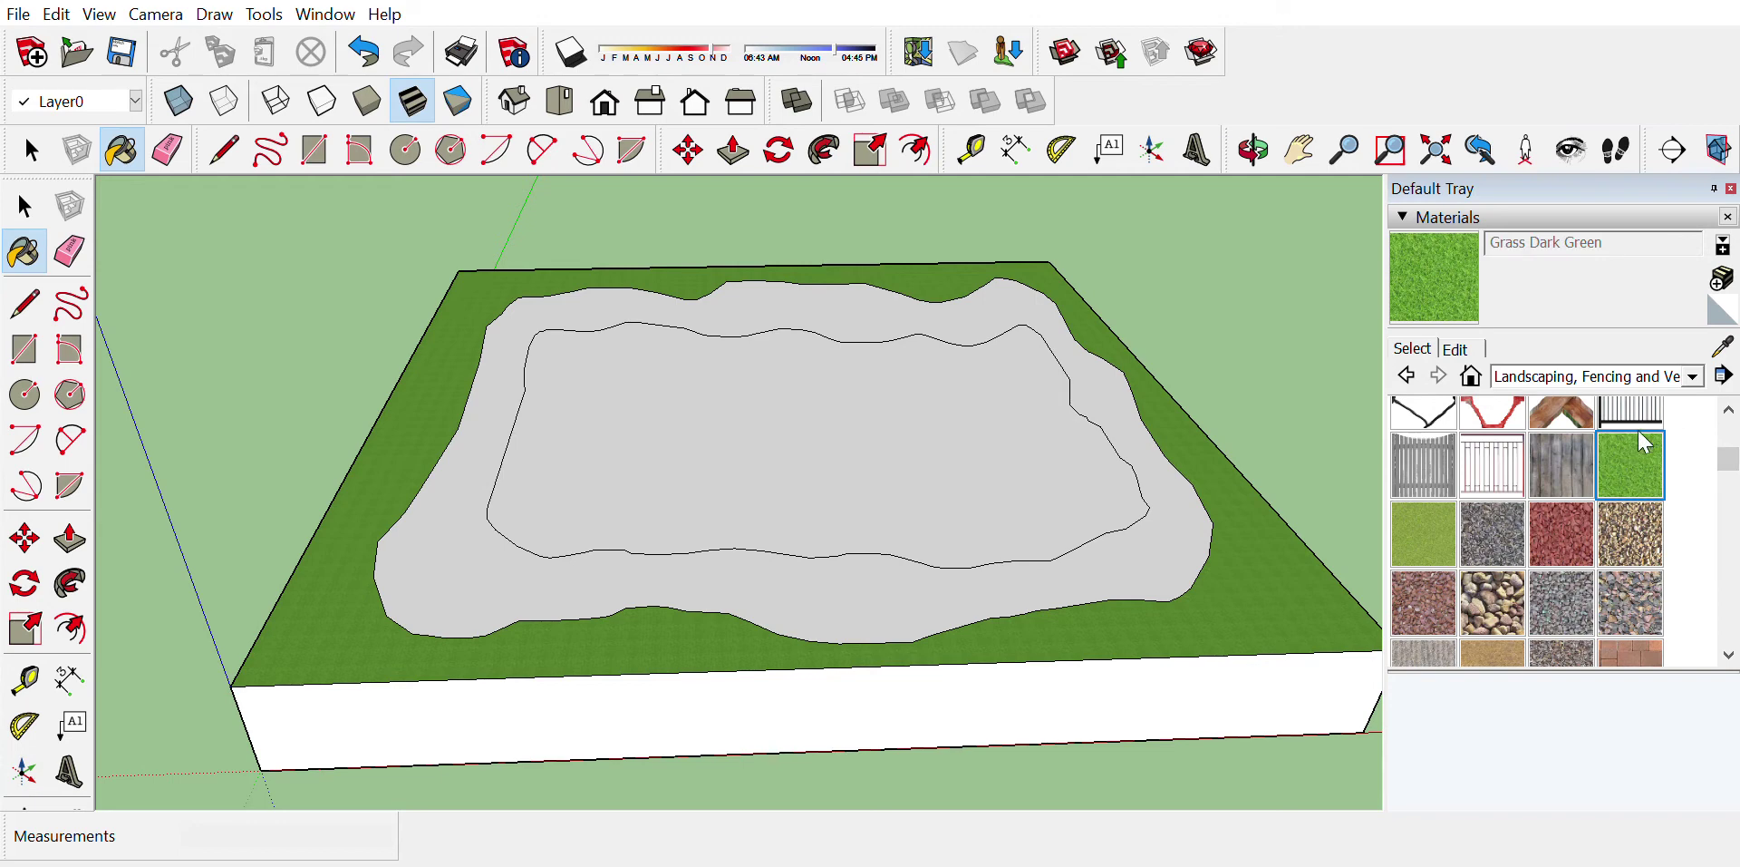
{"action": "left_click", "coordinate": [1429, 529]}
{"action": "left_click", "coordinate": [1269, 558]}
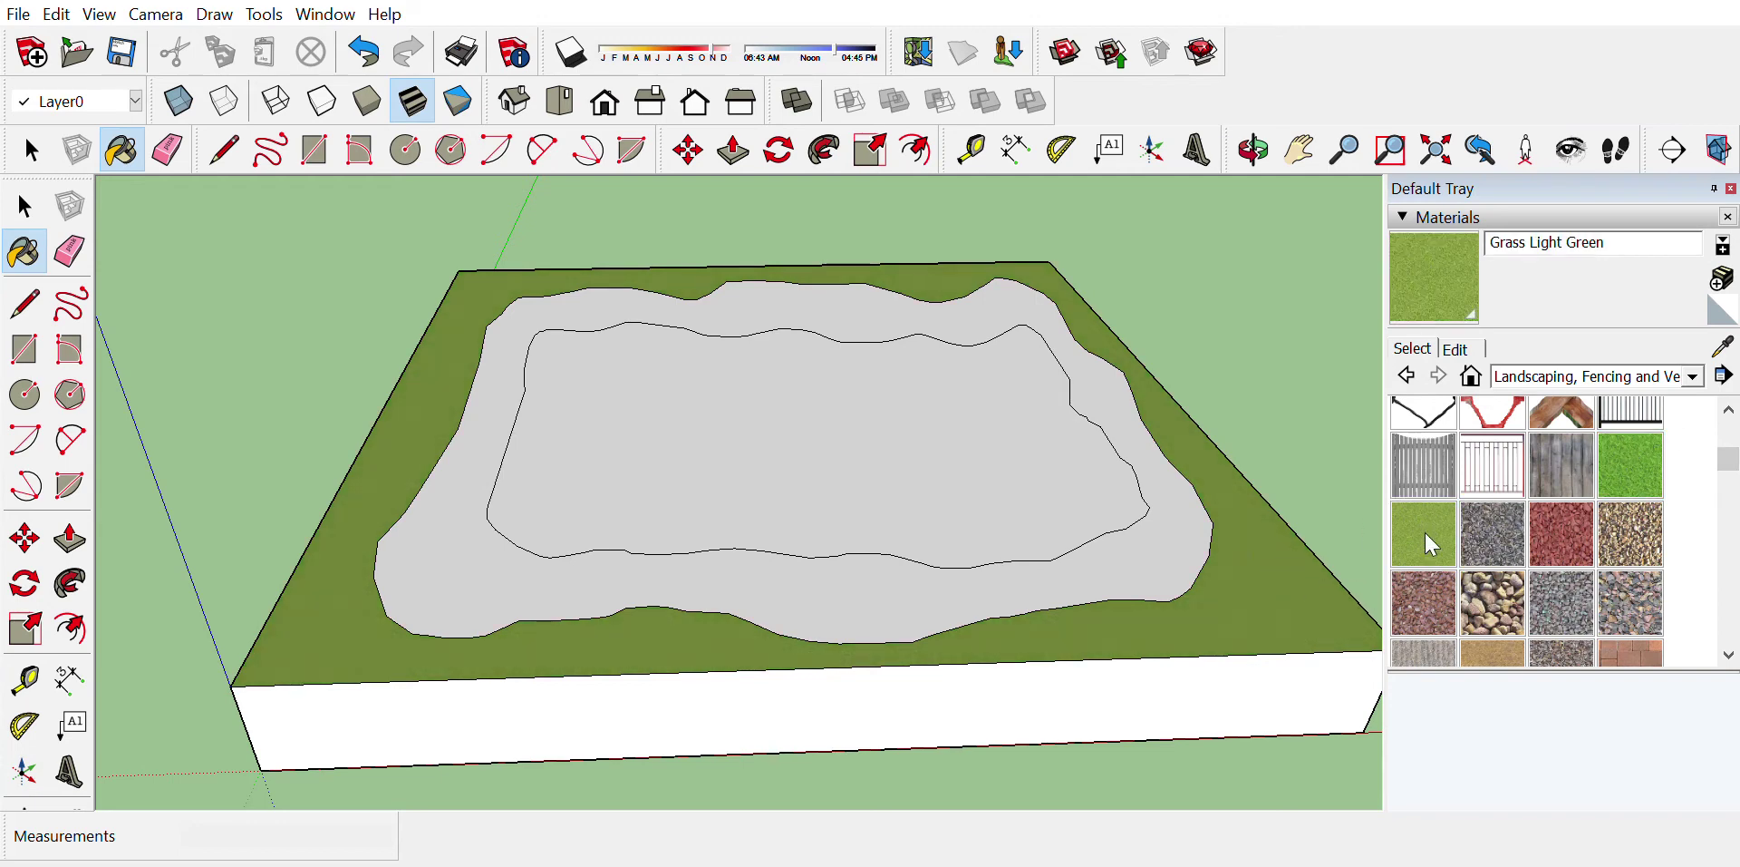
{"action": "scroll", "coordinate": [1492, 499], "scroll_direction": "up", "scroll_amount": 2}
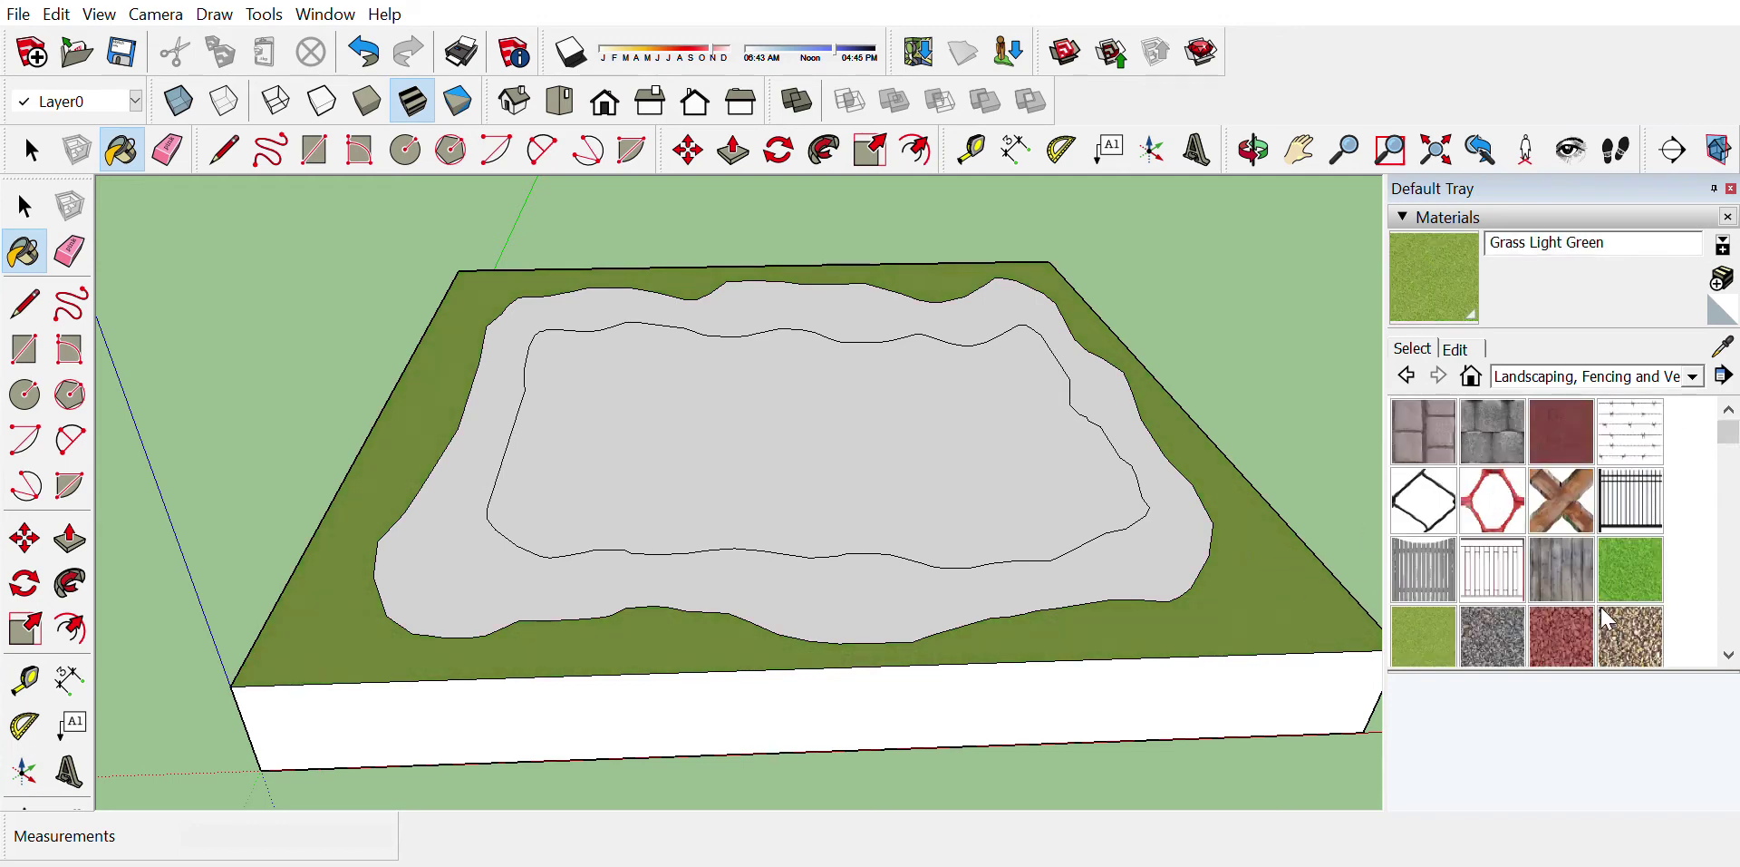
{"action": "left_click", "coordinate": [1641, 617]}
{"action": "left_click", "coordinate": [1256, 599]}
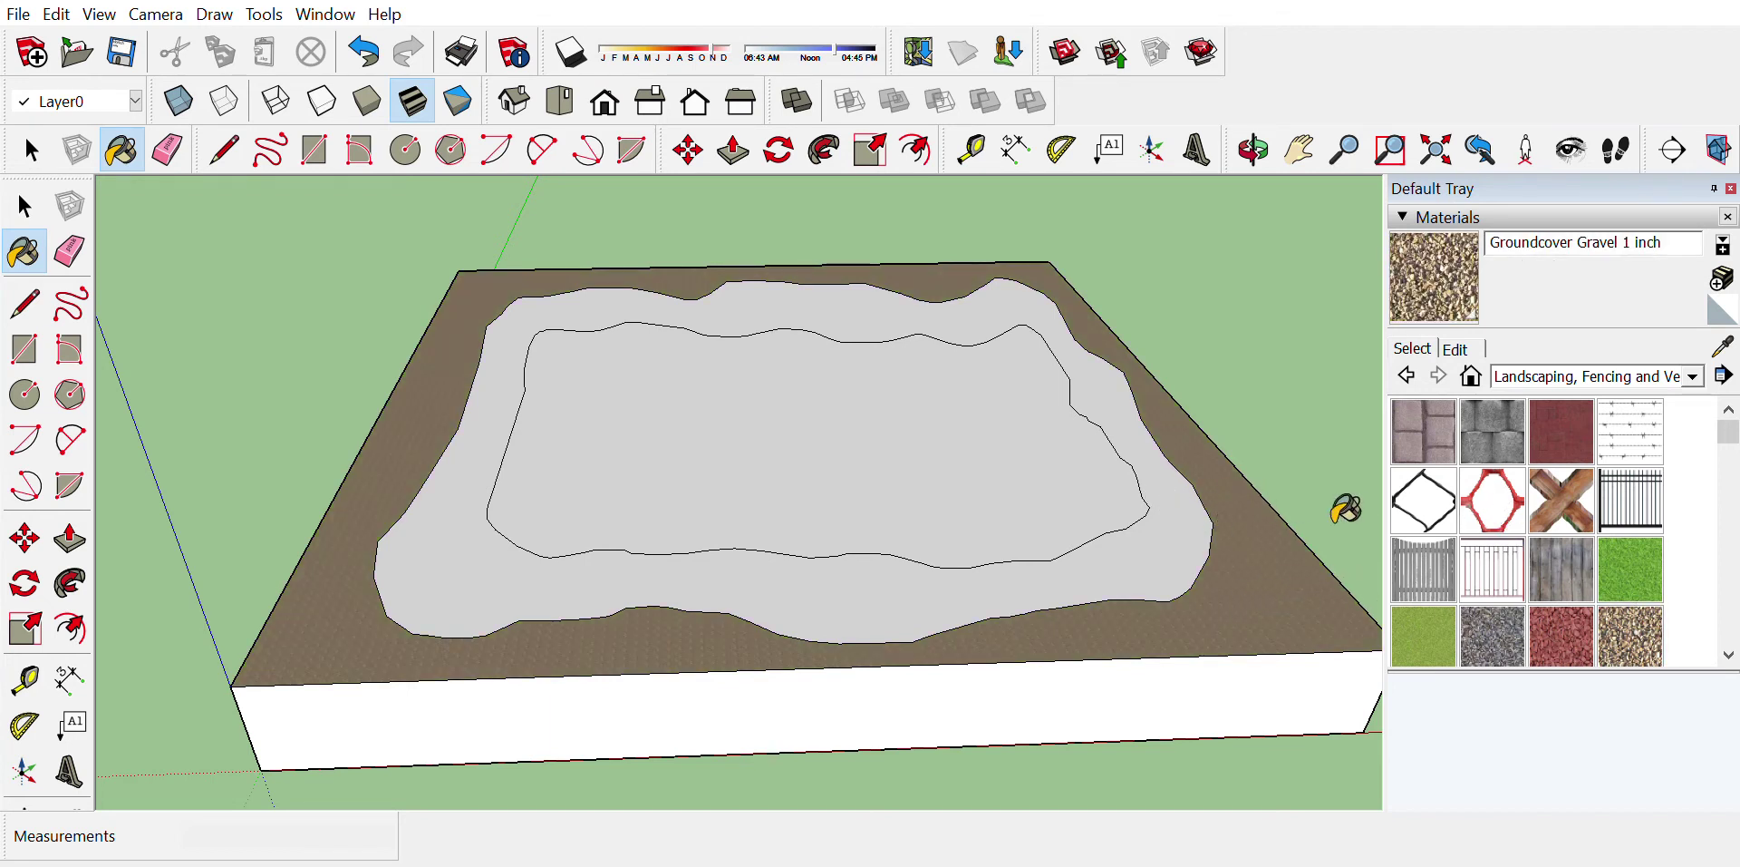
Step: Paint the central area and the outer border of the slab's top face with Grass Dark Green
{"action": "left_click", "coordinate": [1646, 536]}
{"action": "left_click", "coordinate": [1043, 482]}
{"action": "left_click", "coordinate": [1292, 606]}
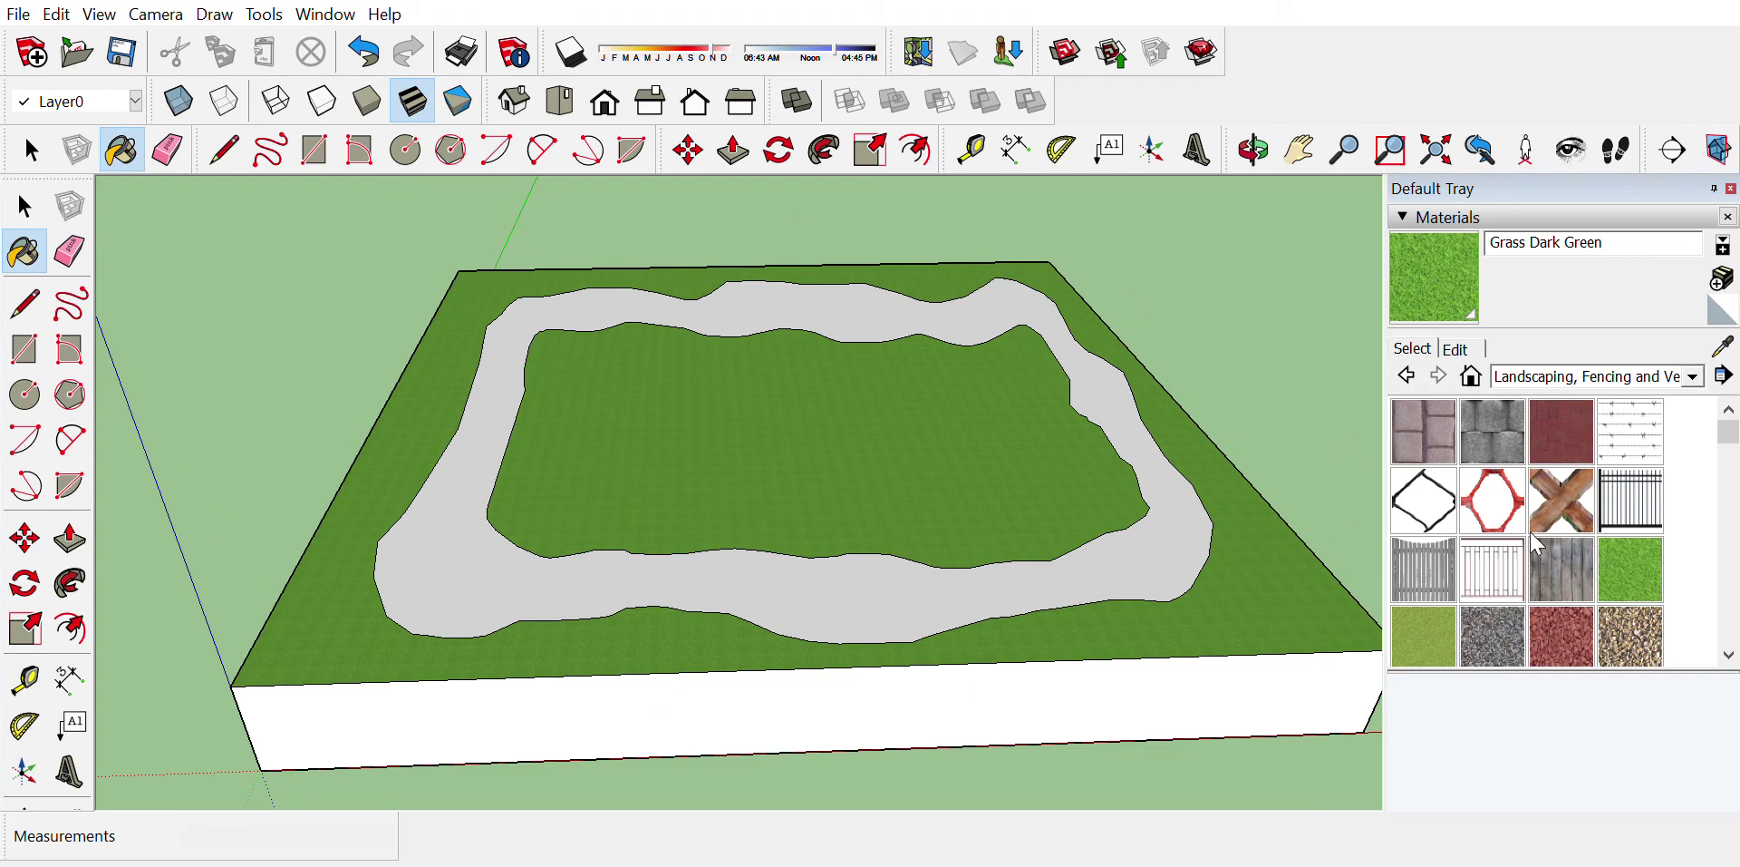
Step: Browse the remaining landscaping materials and switch to the Water material collection
{"action": "scroll", "coordinate": [1527, 533], "scroll_direction": "down", "scroll_amount": 3}
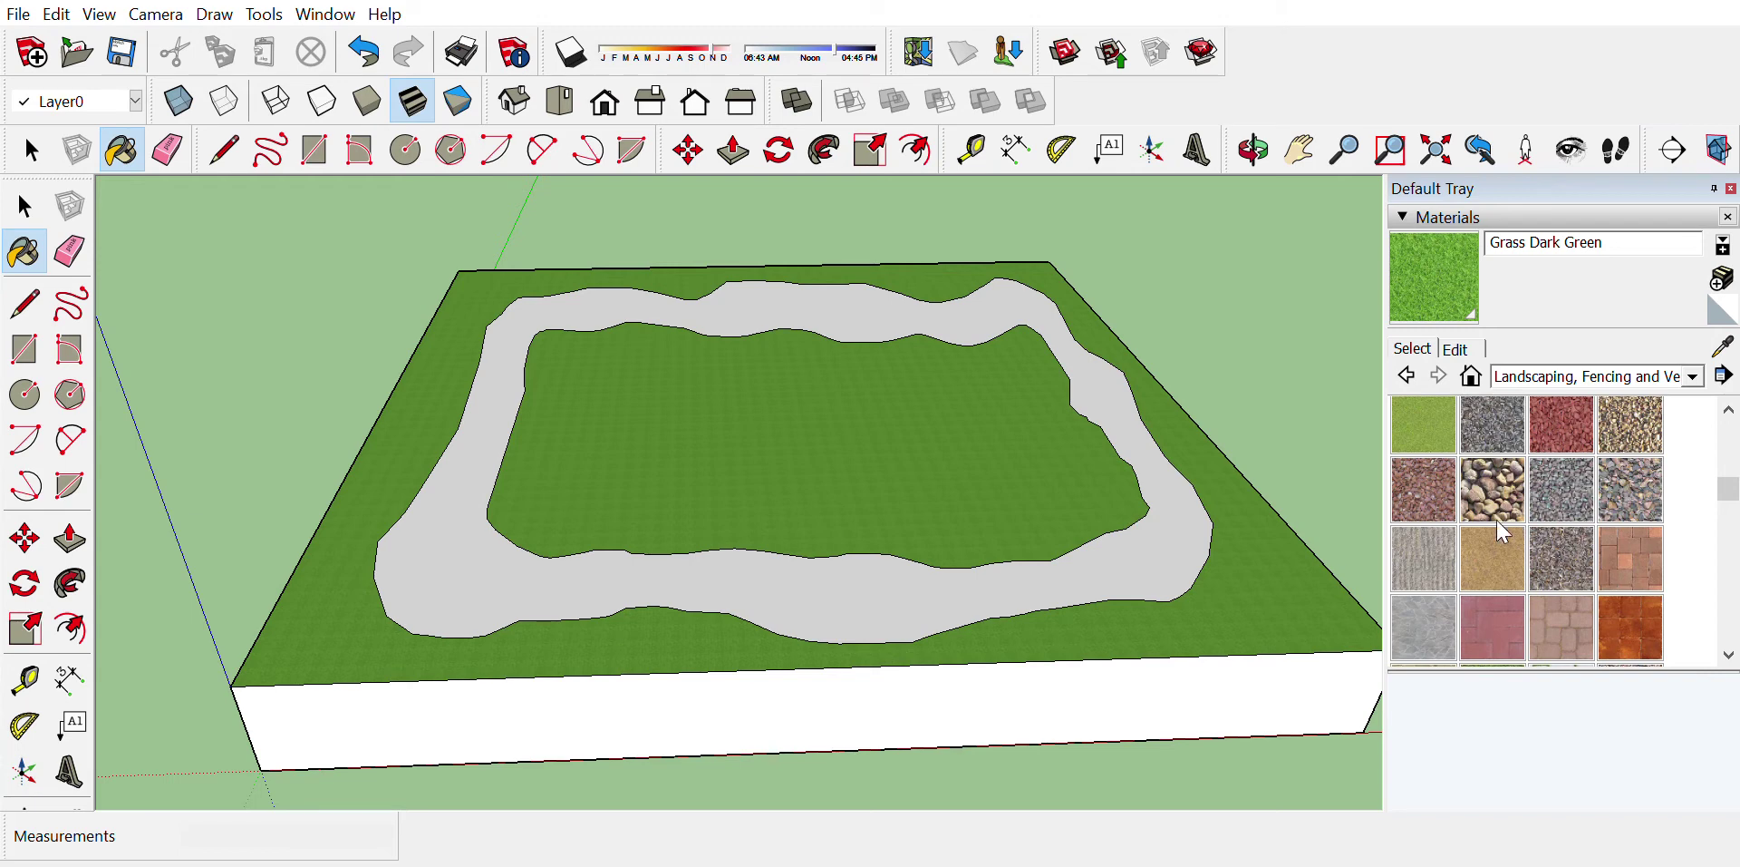
{"action": "scroll", "coordinate": [1507, 478], "scroll_direction": "down", "scroll_amount": 3}
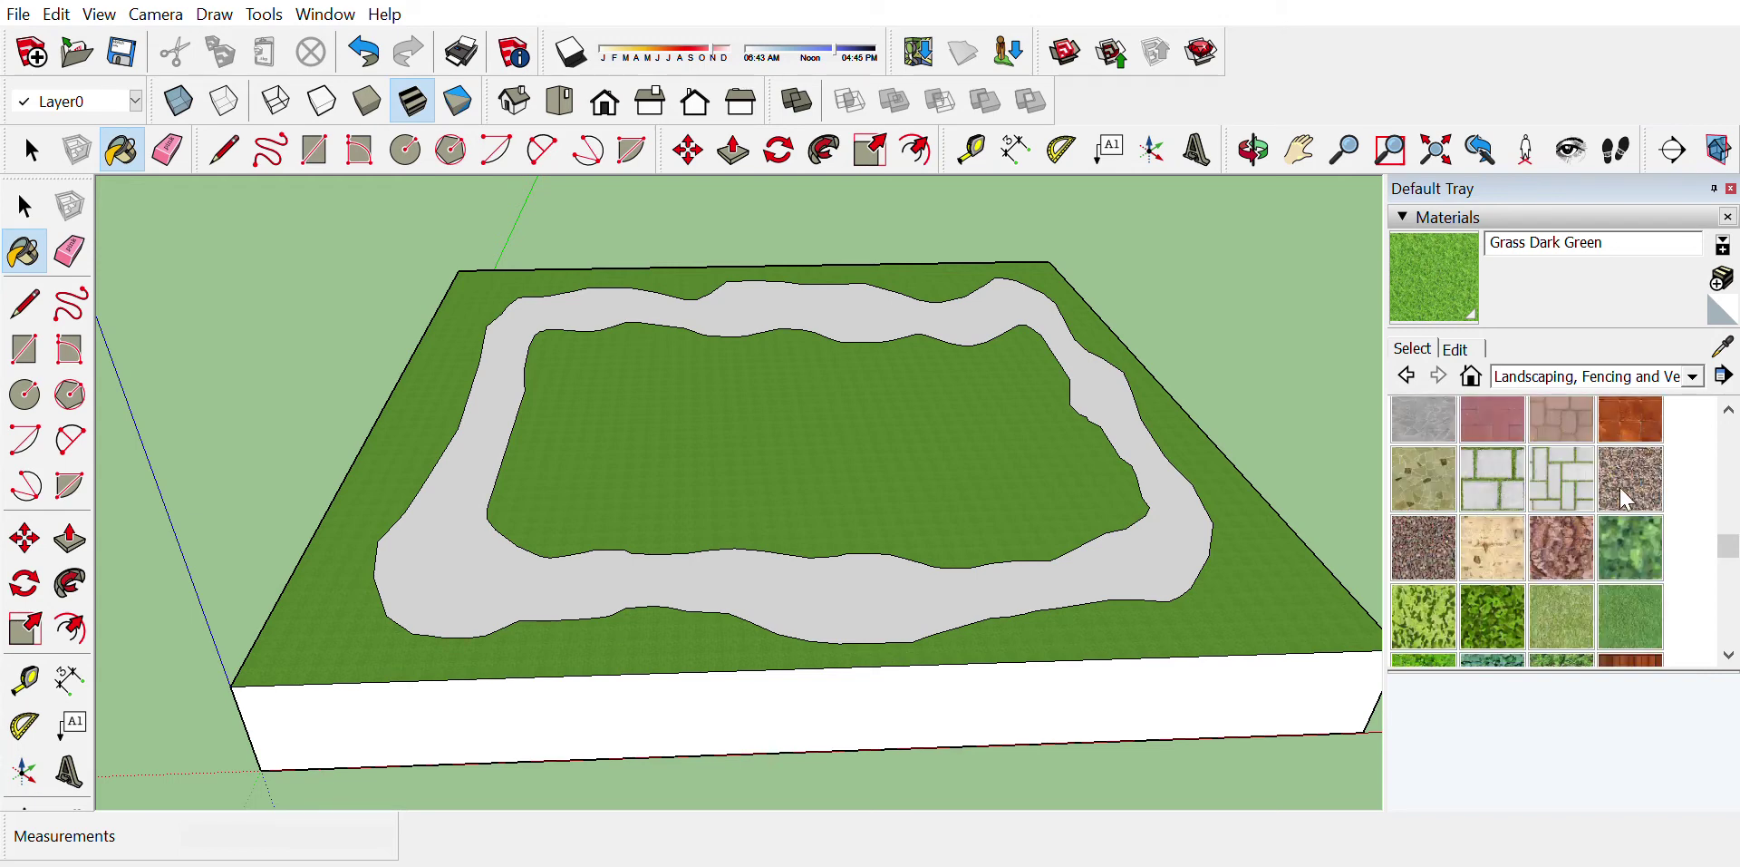
{"action": "scroll", "coordinate": [1636, 571], "scroll_direction": "down", "scroll_amount": 3}
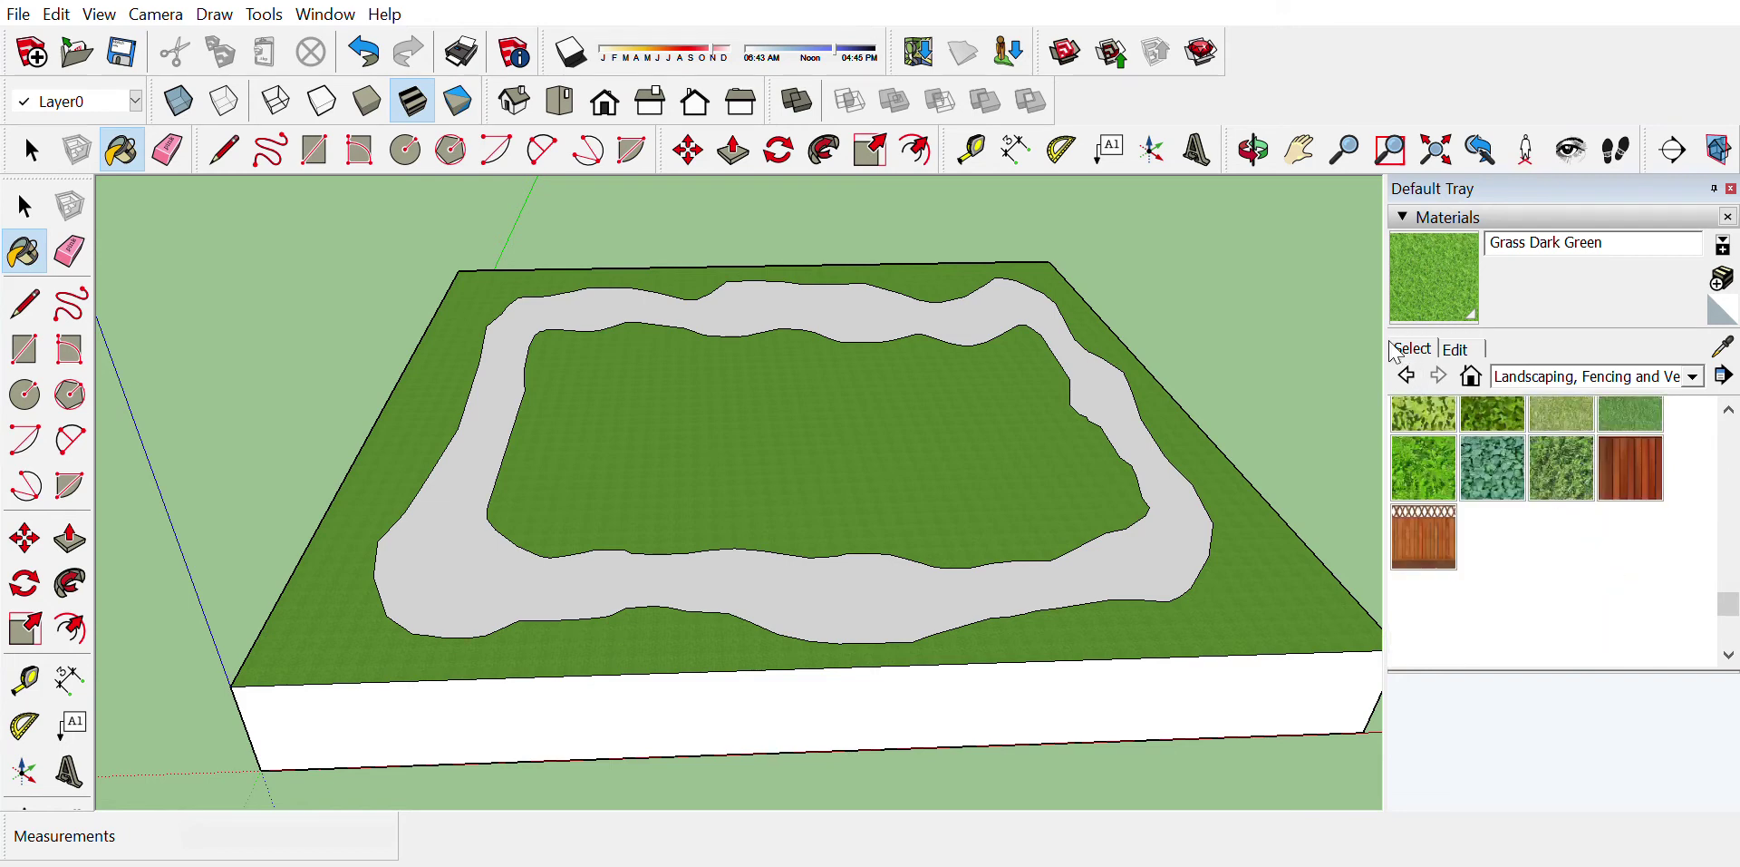
{"action": "left_click", "coordinate": [1406, 376]}
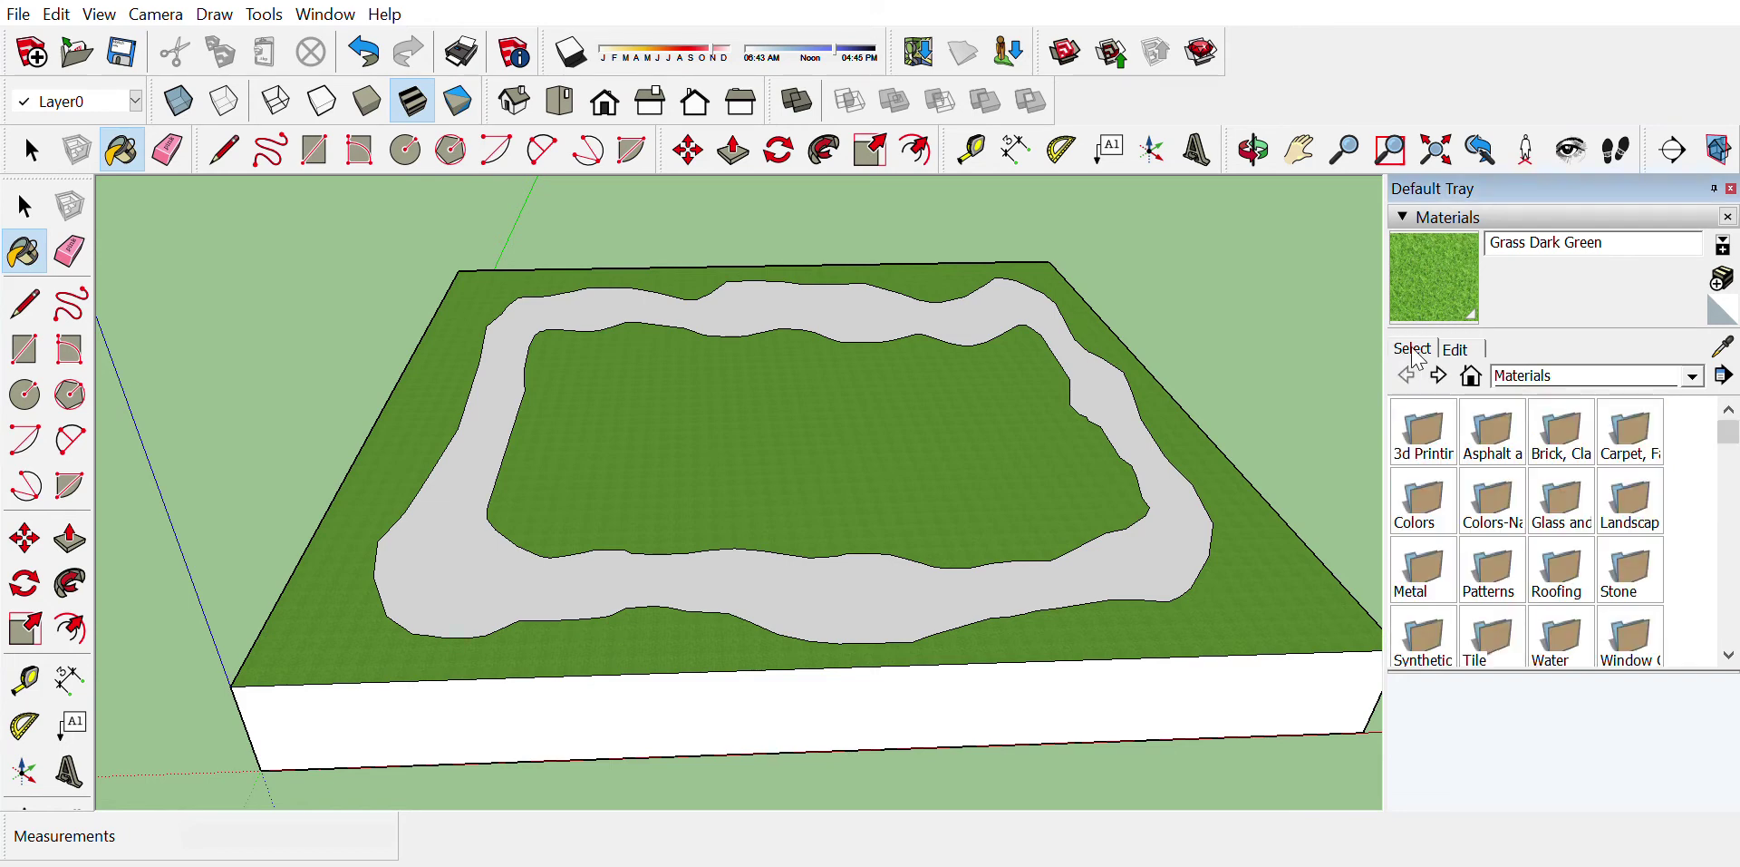
{"action": "left_click", "coordinate": [1575, 639]}
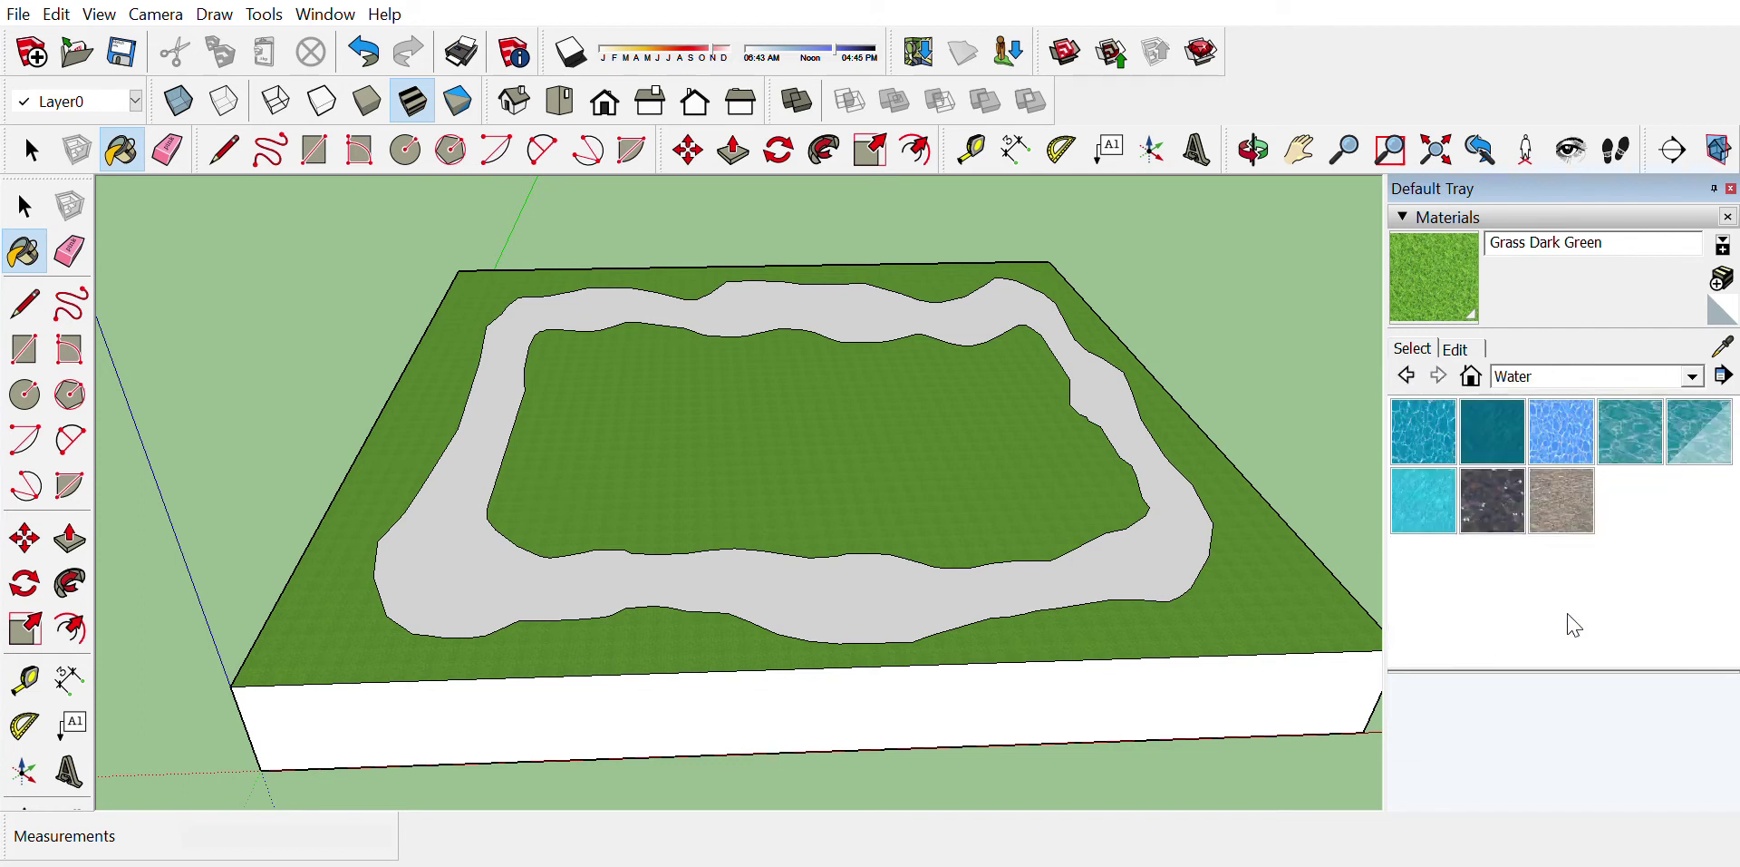
Step: Try Water Sparkling and Water Deep on the band between the two freehand outlines
{"action": "left_click", "coordinate": [1435, 472]}
{"action": "left_click", "coordinate": [1156, 552]}
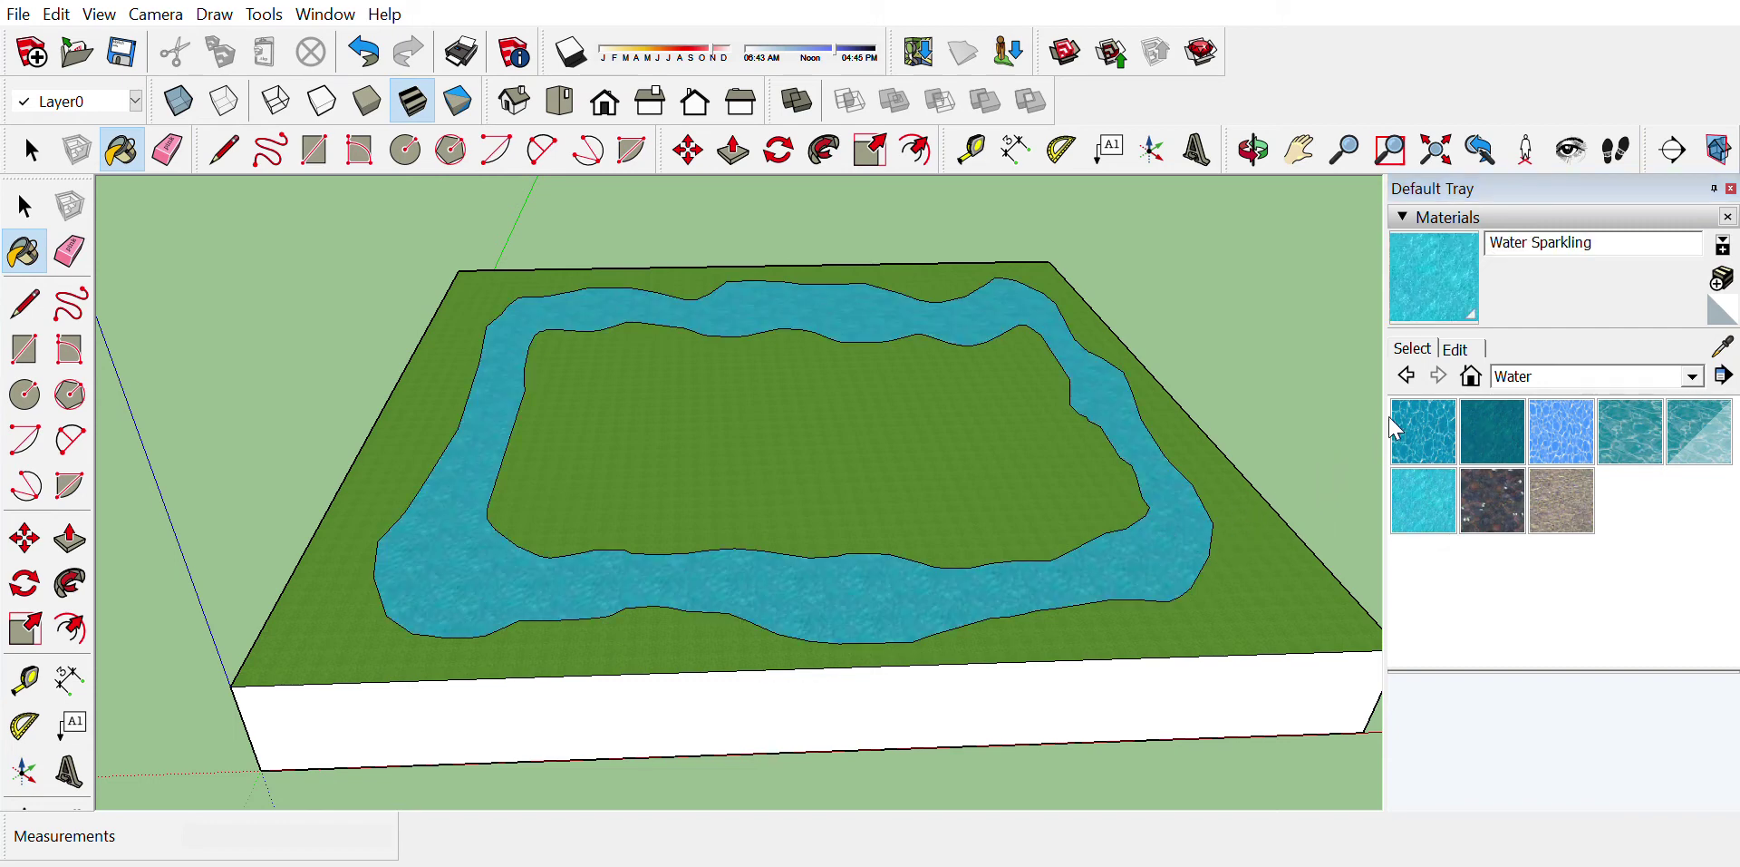
{"action": "left_click", "coordinate": [1486, 433]}
{"action": "left_click", "coordinate": [1106, 563]}
{"action": "left_click", "coordinate": [1508, 406]}
{"action": "left_click", "coordinate": [1164, 555]}
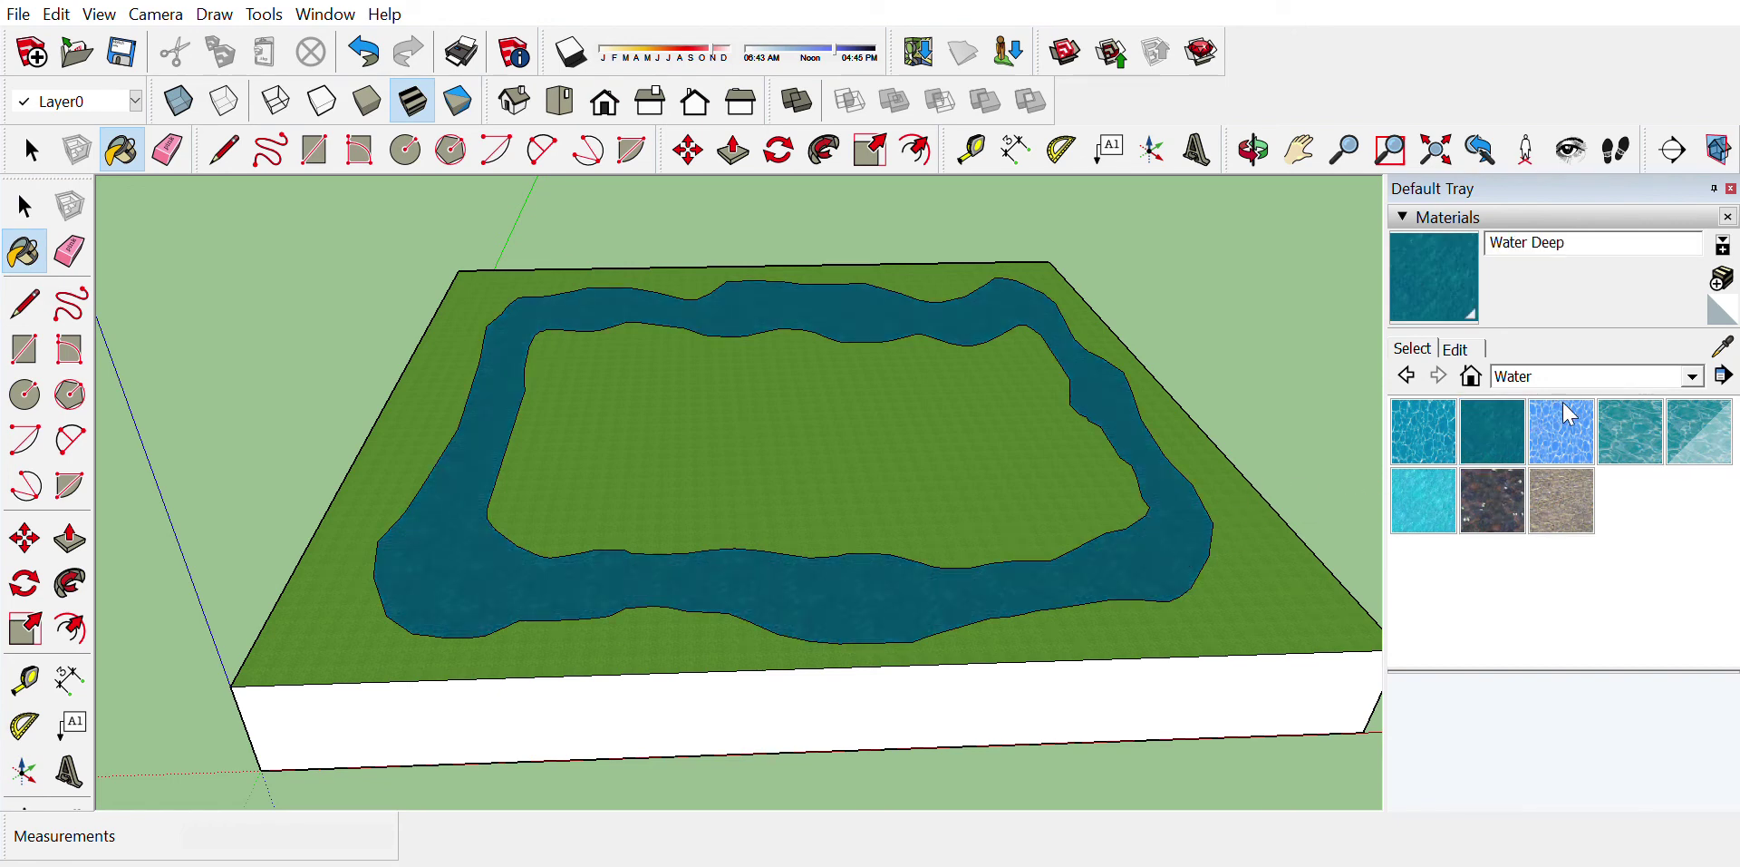
Step: Try the bright blue water, Water Light Blue, Water Pool Light and Water Dark Blue in turn on the band
{"action": "left_click", "coordinate": [1561, 430]}
{"action": "left_click", "coordinate": [1156, 562]}
{"action": "left_click", "coordinate": [1630, 431]}
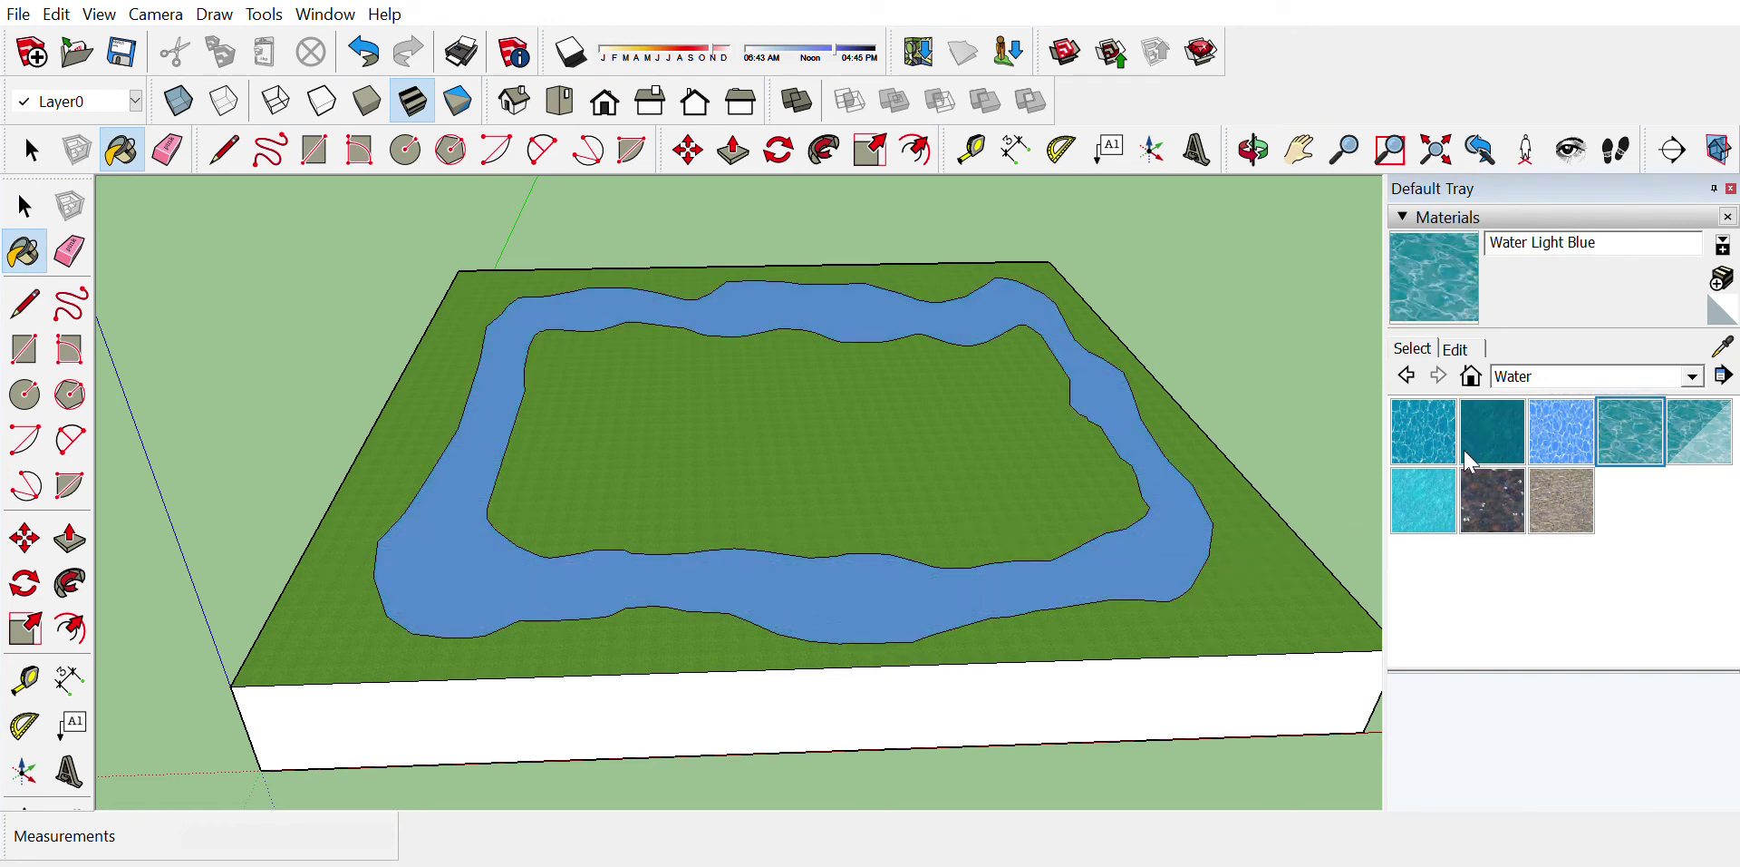
{"action": "left_click", "coordinate": [1135, 587]}
{"action": "left_click", "coordinate": [1688, 415]}
{"action": "left_click", "coordinate": [1169, 578]}
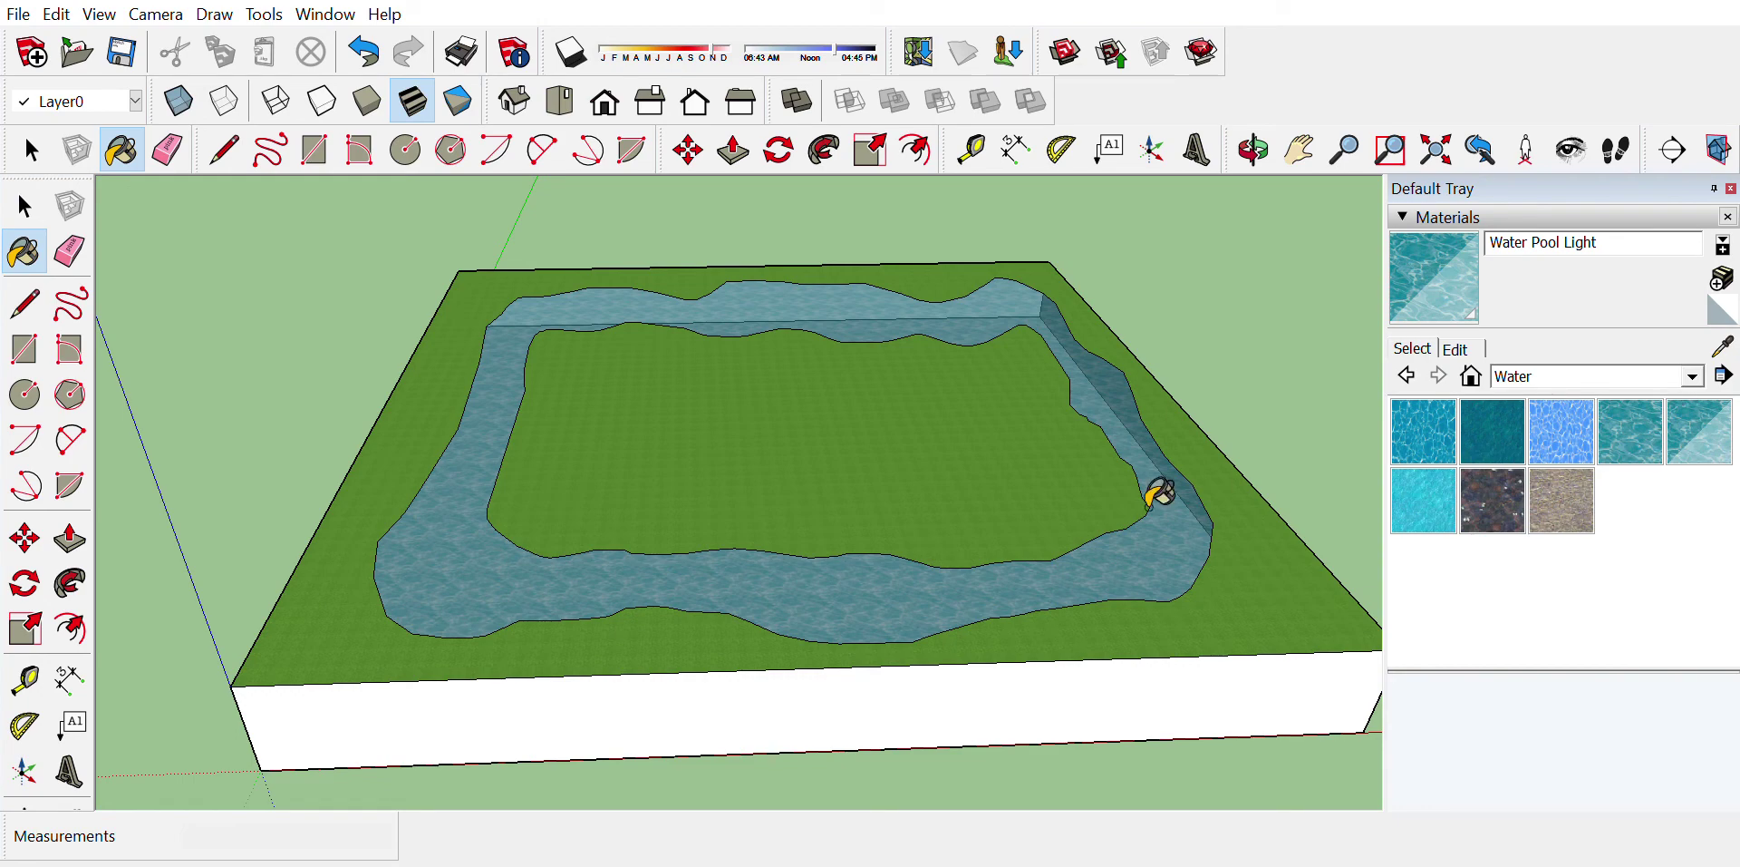
{"action": "mouse_move", "coordinate": [1158, 532]}
{"action": "middle_mouse_down"}
{"action": "mouse_move", "coordinate": [968, 567]}
{"action": "mouse_move", "coordinate": [817, 542]}
{"action": "mouse_move", "coordinate": [719, 517]}
{"action": "mouse_move", "coordinate": [587, 435]}
{"action": "mouse_move", "coordinate": [567, 481]}
{"action": "mouse_move", "coordinate": [505, 498]}
{"action": "mouse_move", "coordinate": [824, 497]}
{"action": "mouse_move", "coordinate": [1030, 536]}
{"action": "middle_mouse_up"}
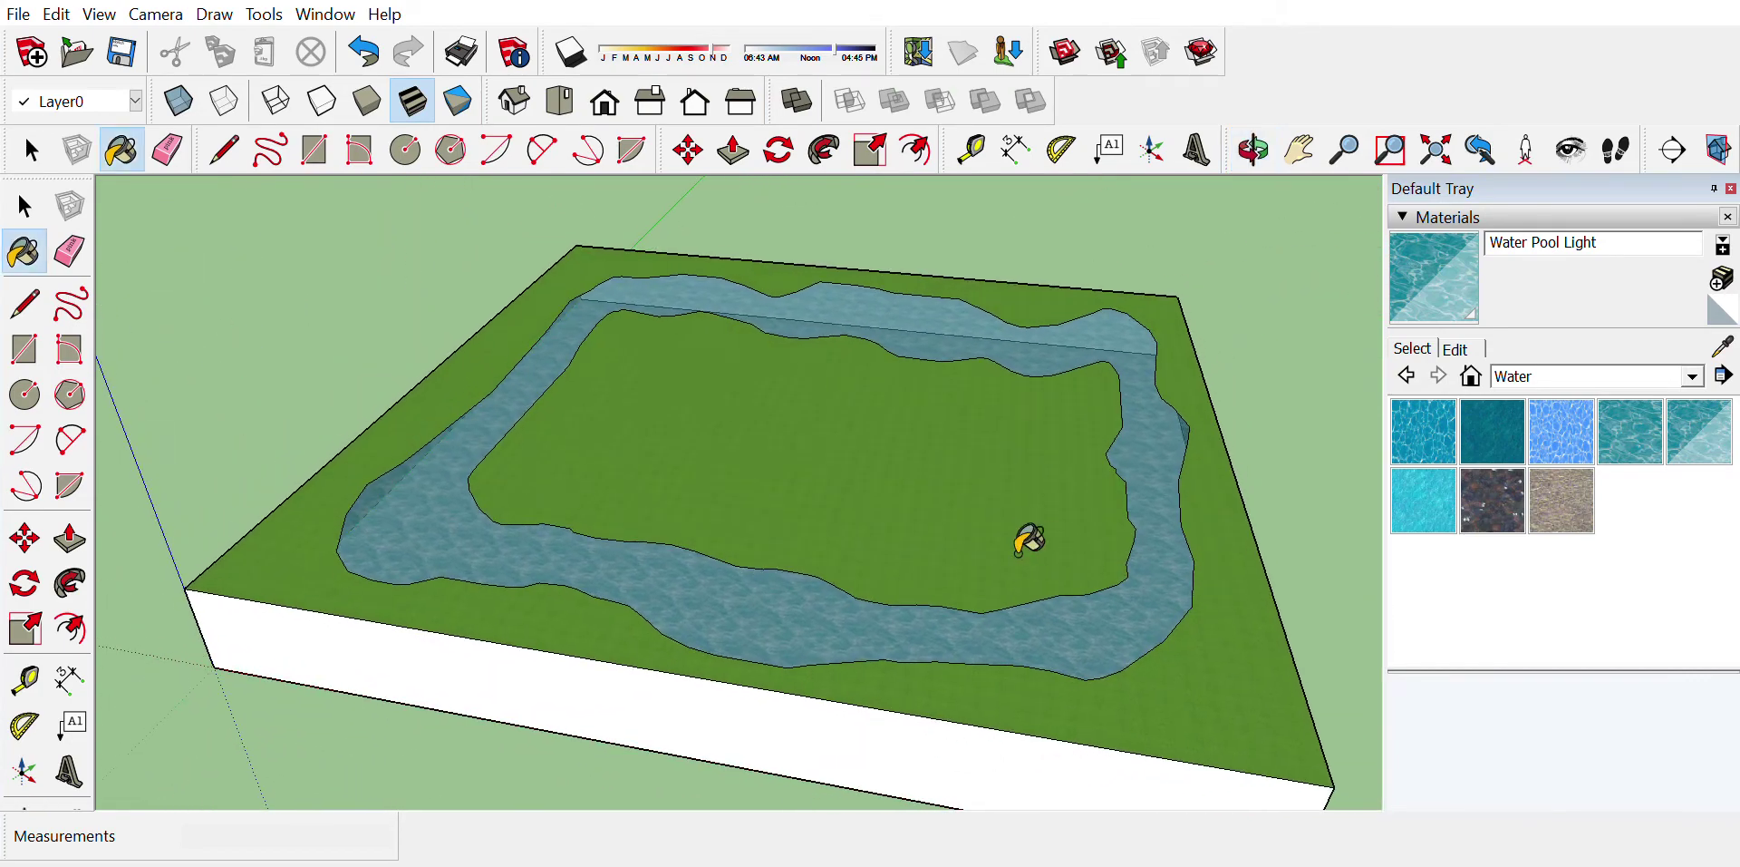
{"action": "left_click", "coordinate": [1444, 437]}
{"action": "left_click", "coordinate": [1189, 450]}
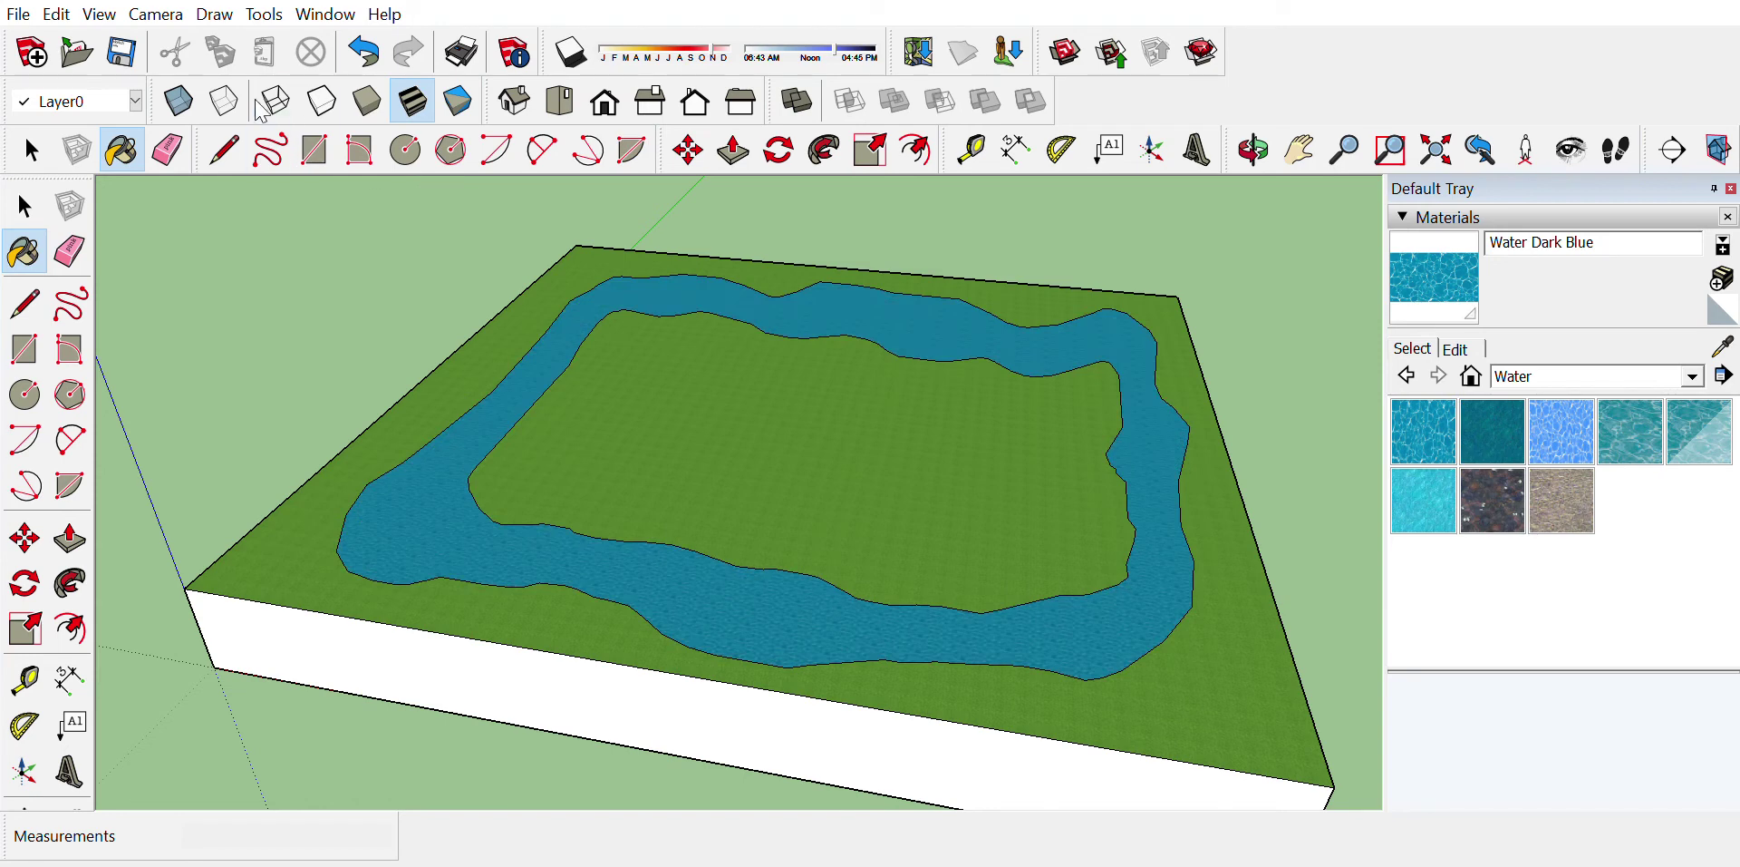
Step: Undo all the water material trials on the band between the outlines
{"action": "left_click", "coordinate": [364, 36]}
{"action": "left_click", "coordinate": [364, 36]}
{"action": "left_click", "coordinate": [368, 33]}
{"action": "left_click", "coordinate": [370, 32]}
{"action": "left_click", "coordinate": [370, 32]}
{"action": "left_click", "coordinate": [370, 32]}
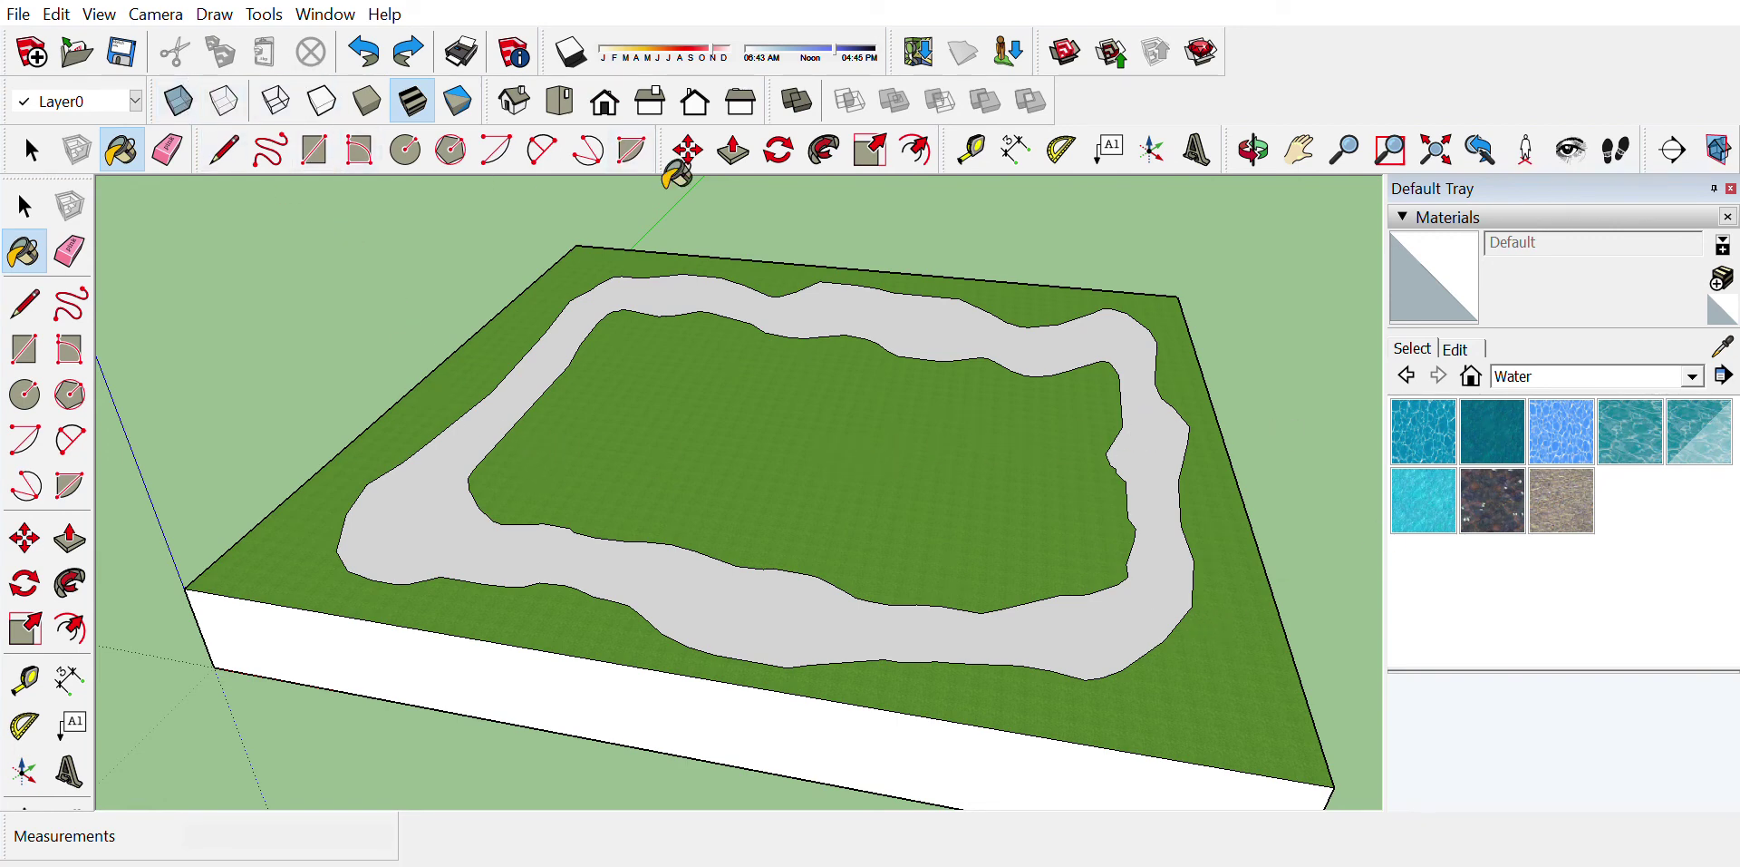
Step: Push the band between the two freehand outlines down about 12' 1" to form a sunken channel
{"action": "left_click", "coordinate": [736, 155]}
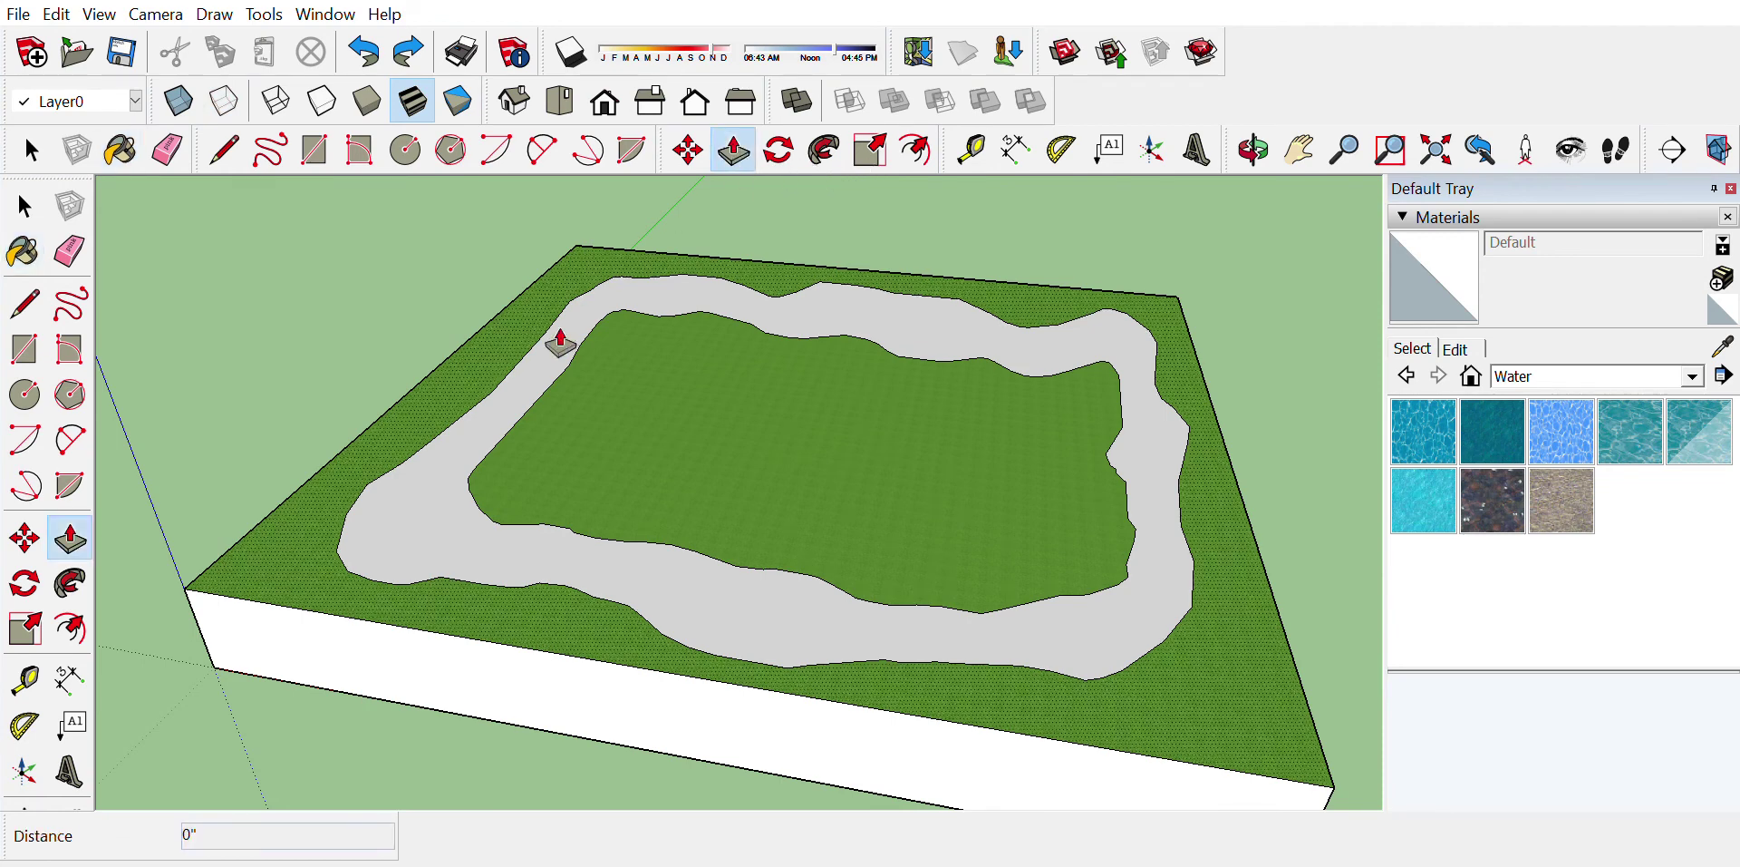
{"action": "left_click", "coordinate": [463, 451]}
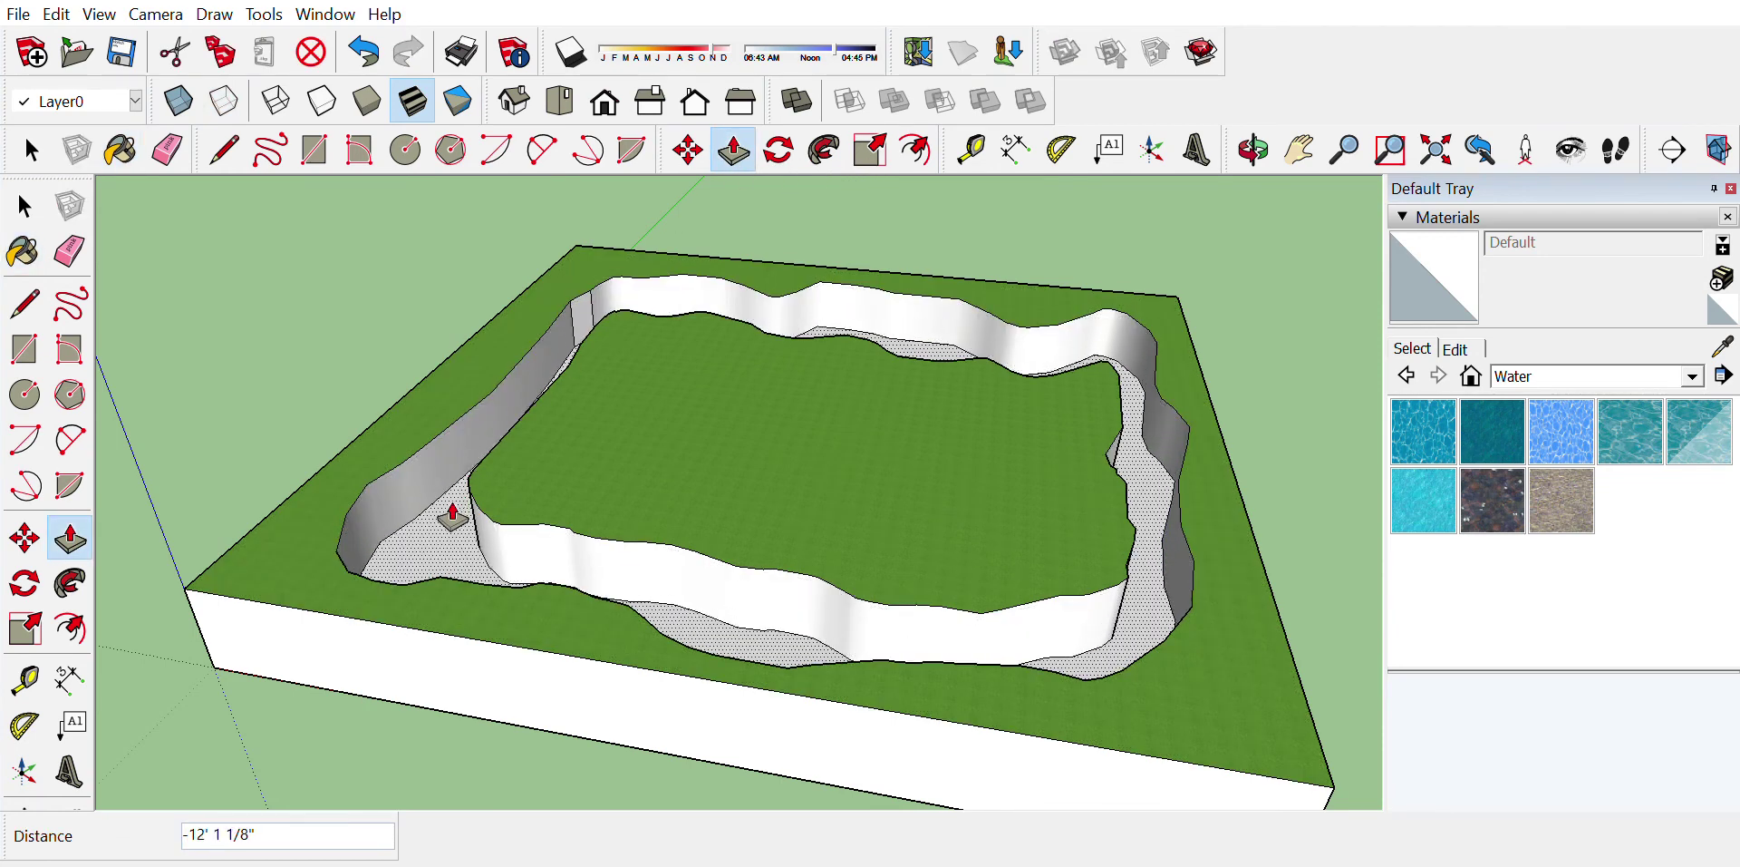
{"action": "left_click", "coordinate": [453, 512]}
Step: Paint the sunken channel's floor and its side walls with Water Pool Light
{"action": "left_click", "coordinate": [1694, 406]}
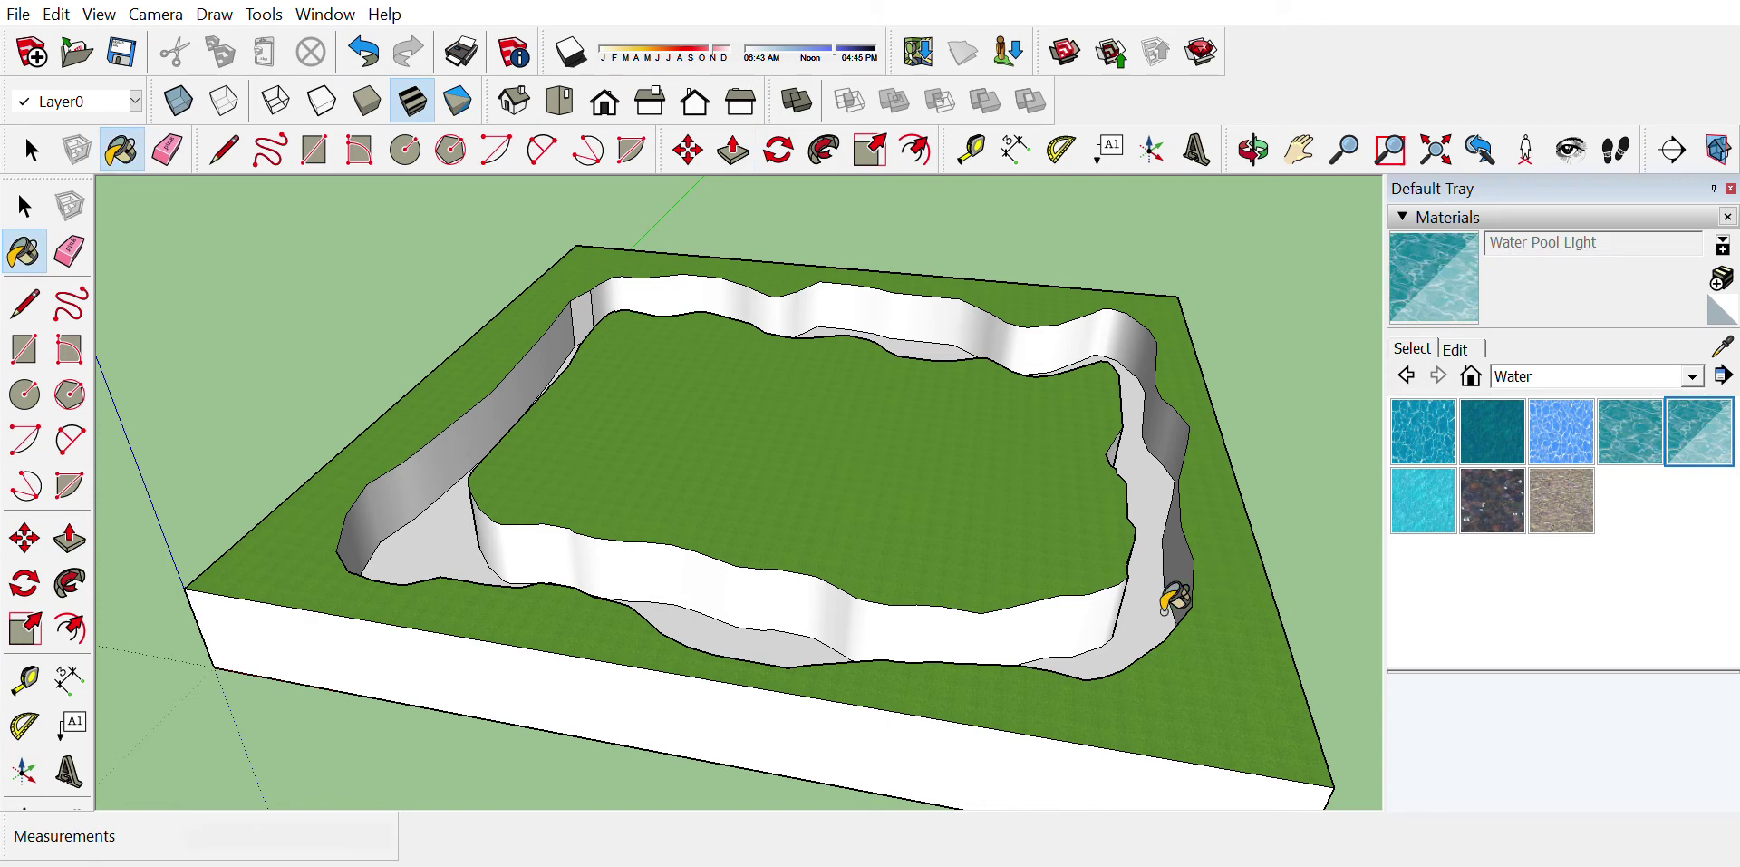
{"action": "left_click", "coordinate": [1088, 646]}
{"action": "left_click", "coordinate": [1144, 637]}
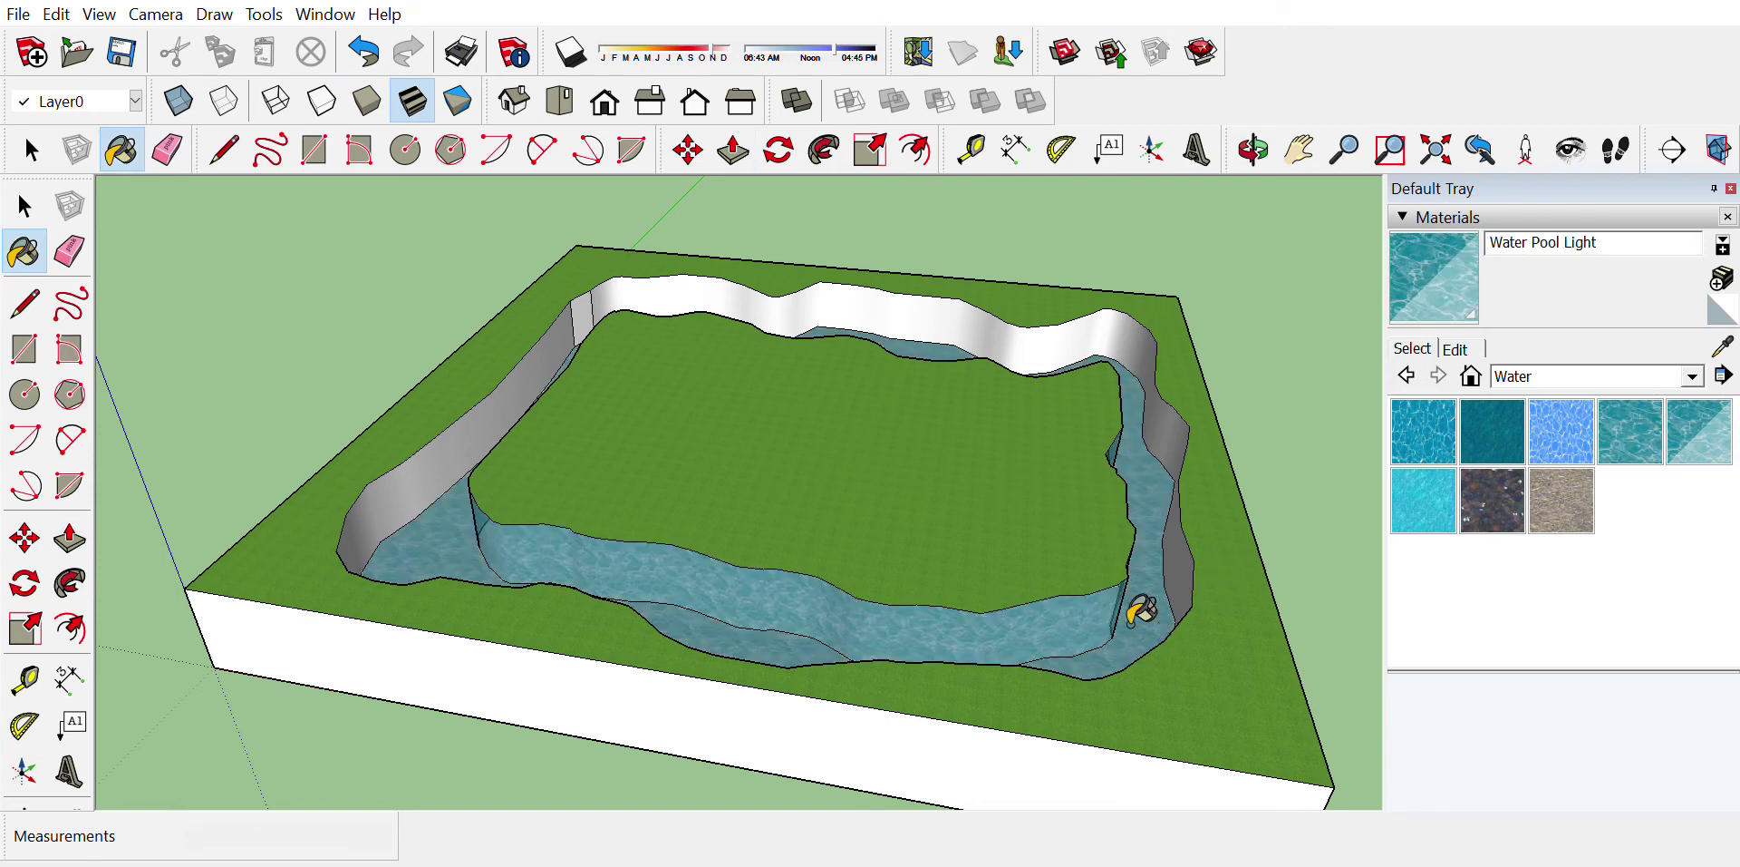
{"action": "left_click", "coordinate": [886, 328]}
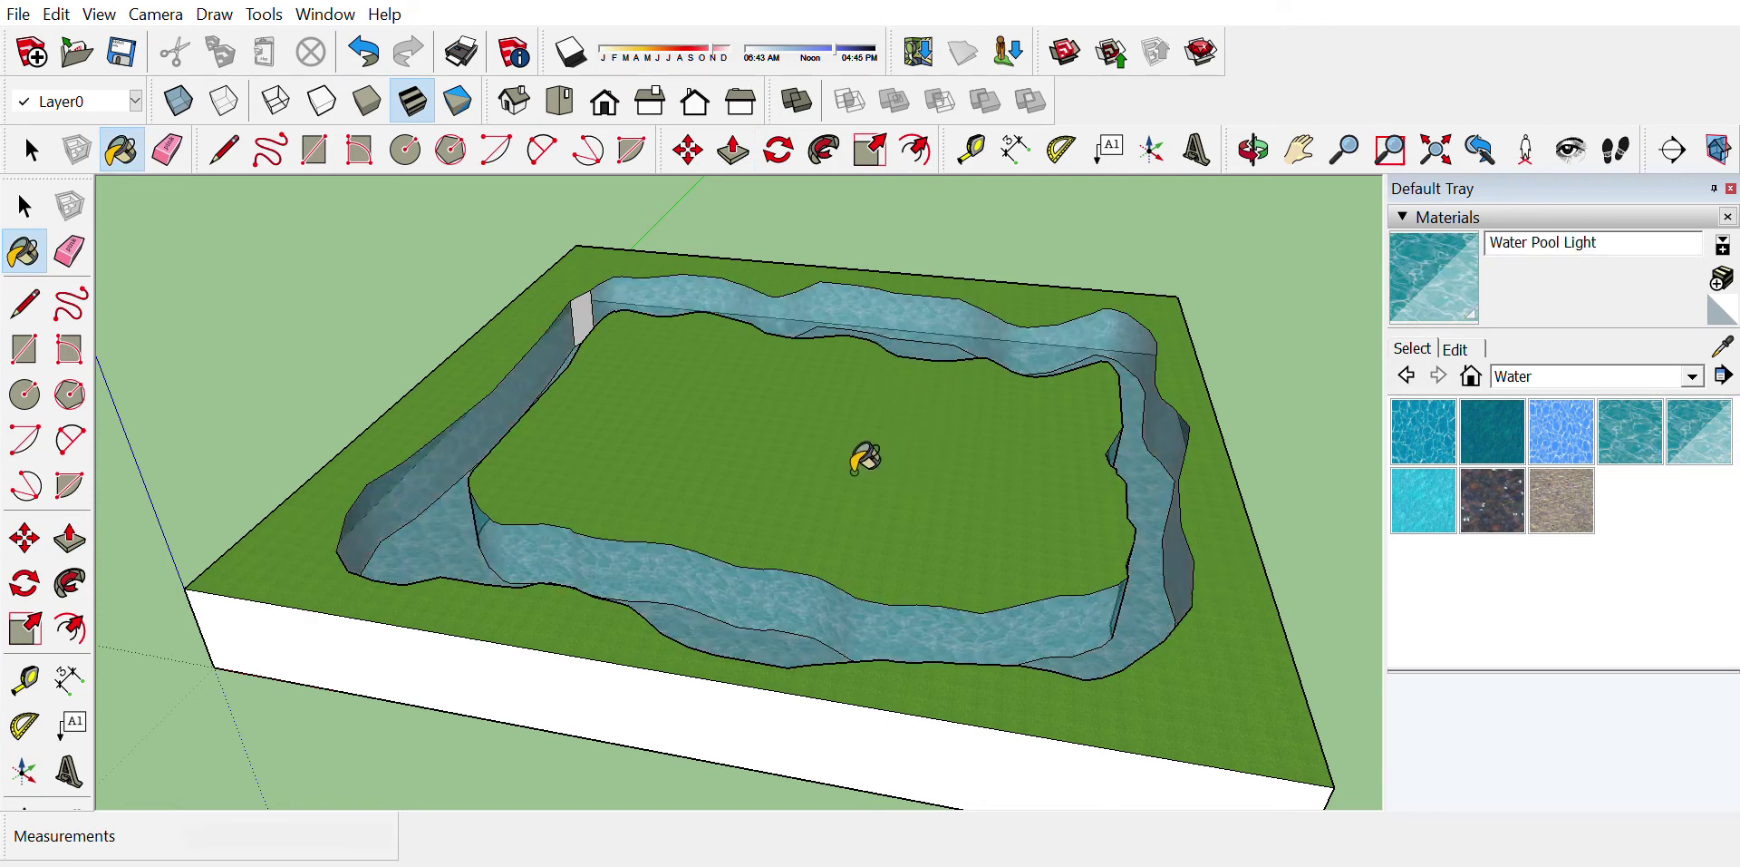
{"action": "key", "text": "o"}
{"action": "left_click_drag", "start_coordinate": [621, 420], "coordinate": [1151, 452]}
{"action": "middle_click_drag", "start_coordinate": [1152, 452], "coordinate": [1432, 466]}
{"action": "middle_click_drag", "start_coordinate": [1102, 508], "coordinate": [1300, 517]}
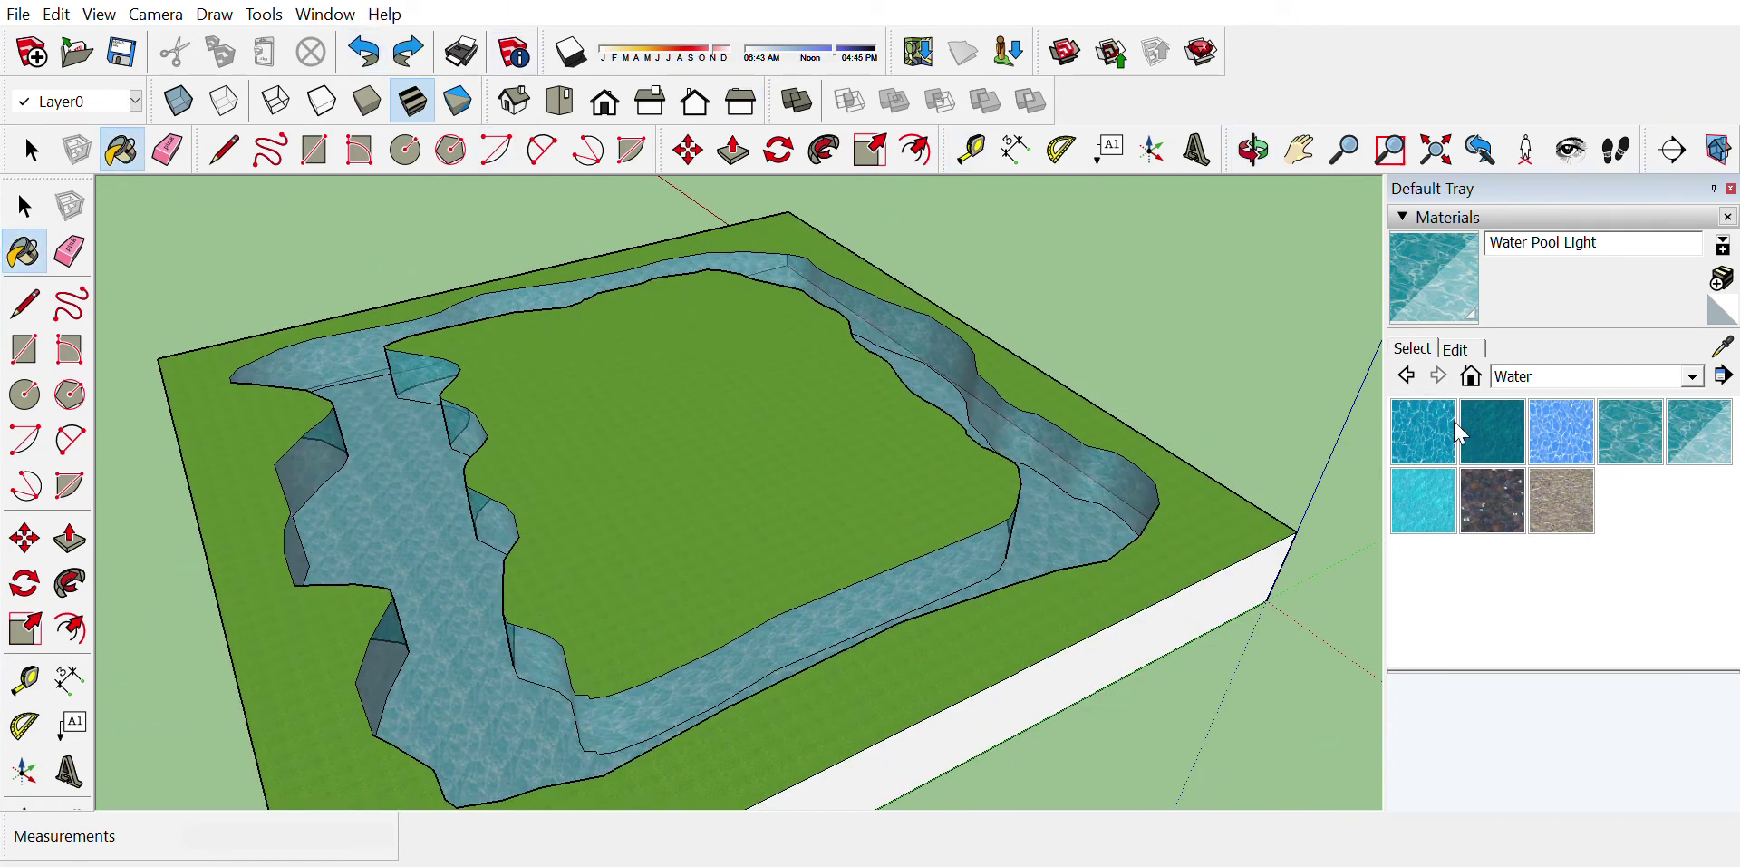
Step: Undo the Water Pool Light painting on the sunken channel's floor and walls
{"action": "left_click", "coordinate": [379, 47]}
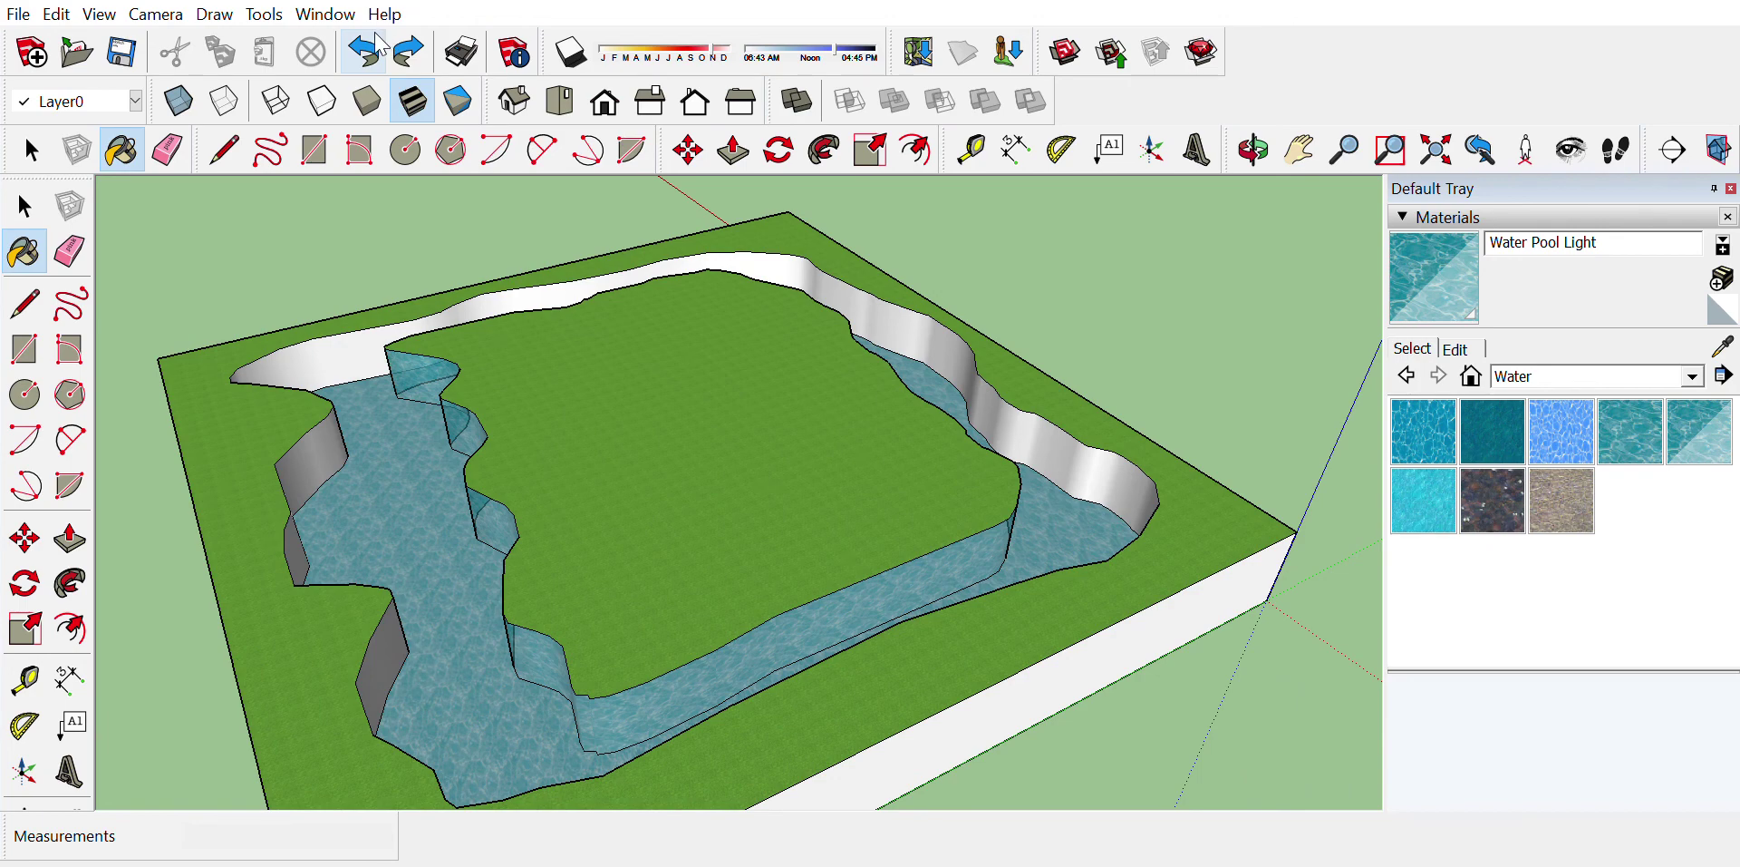
{"action": "left_click", "coordinate": [381, 41]}
{"action": "left_click", "coordinate": [381, 40]}
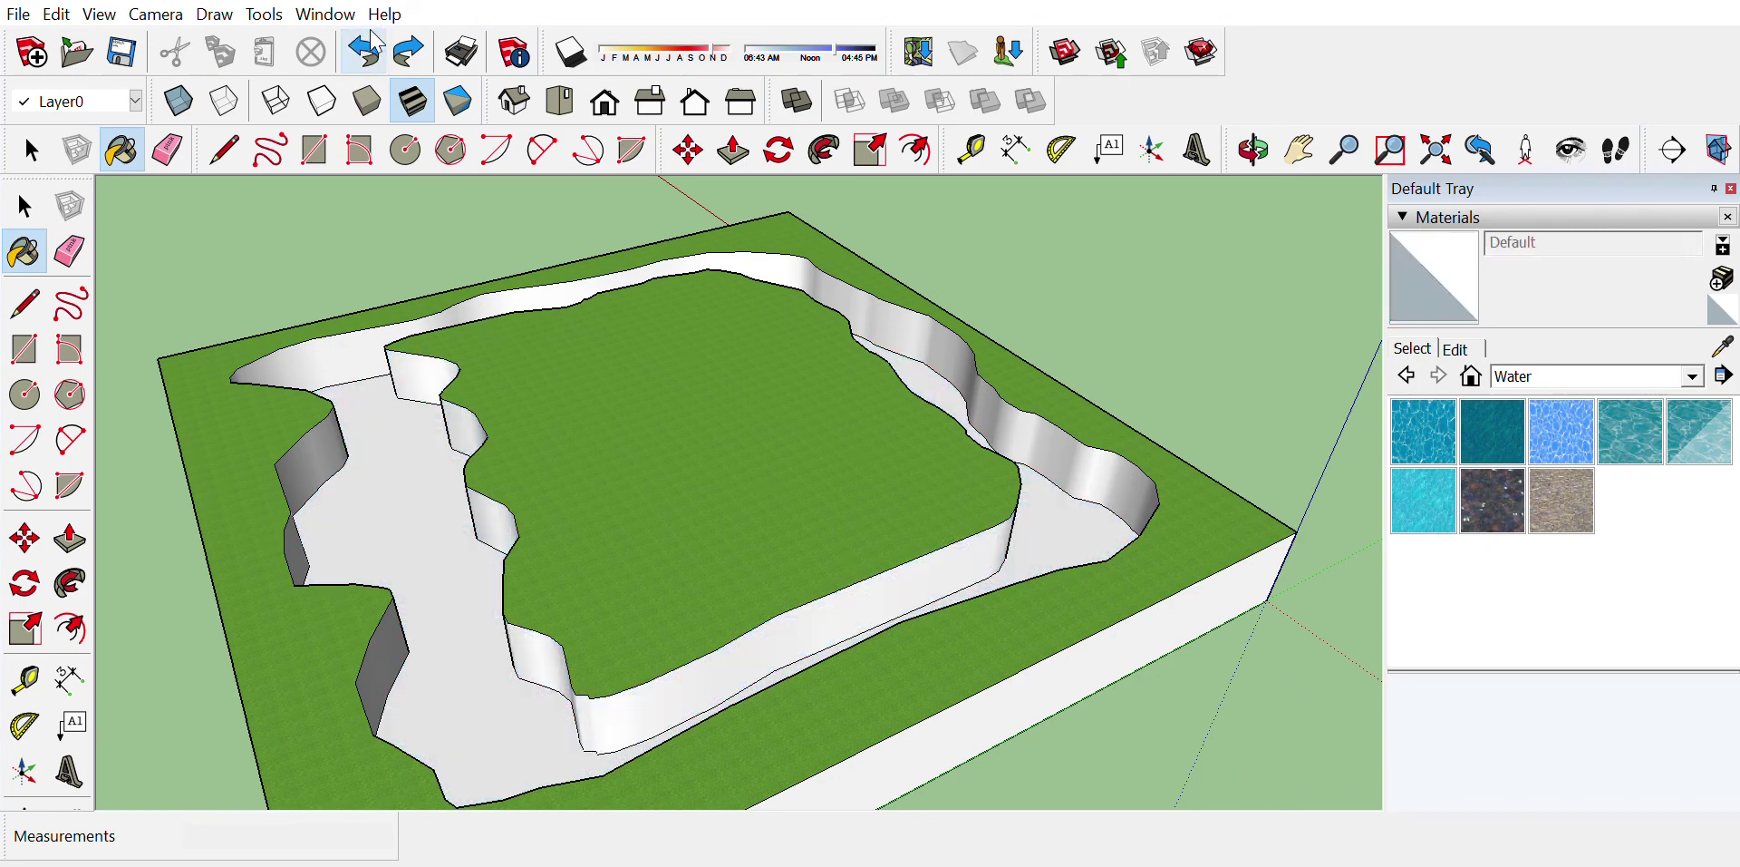
Step: Try Groundcover Gravel 1 inch from the landscaping materials on the sunken channel's floor and walls
{"action": "left_click", "coordinate": [1406, 375]}
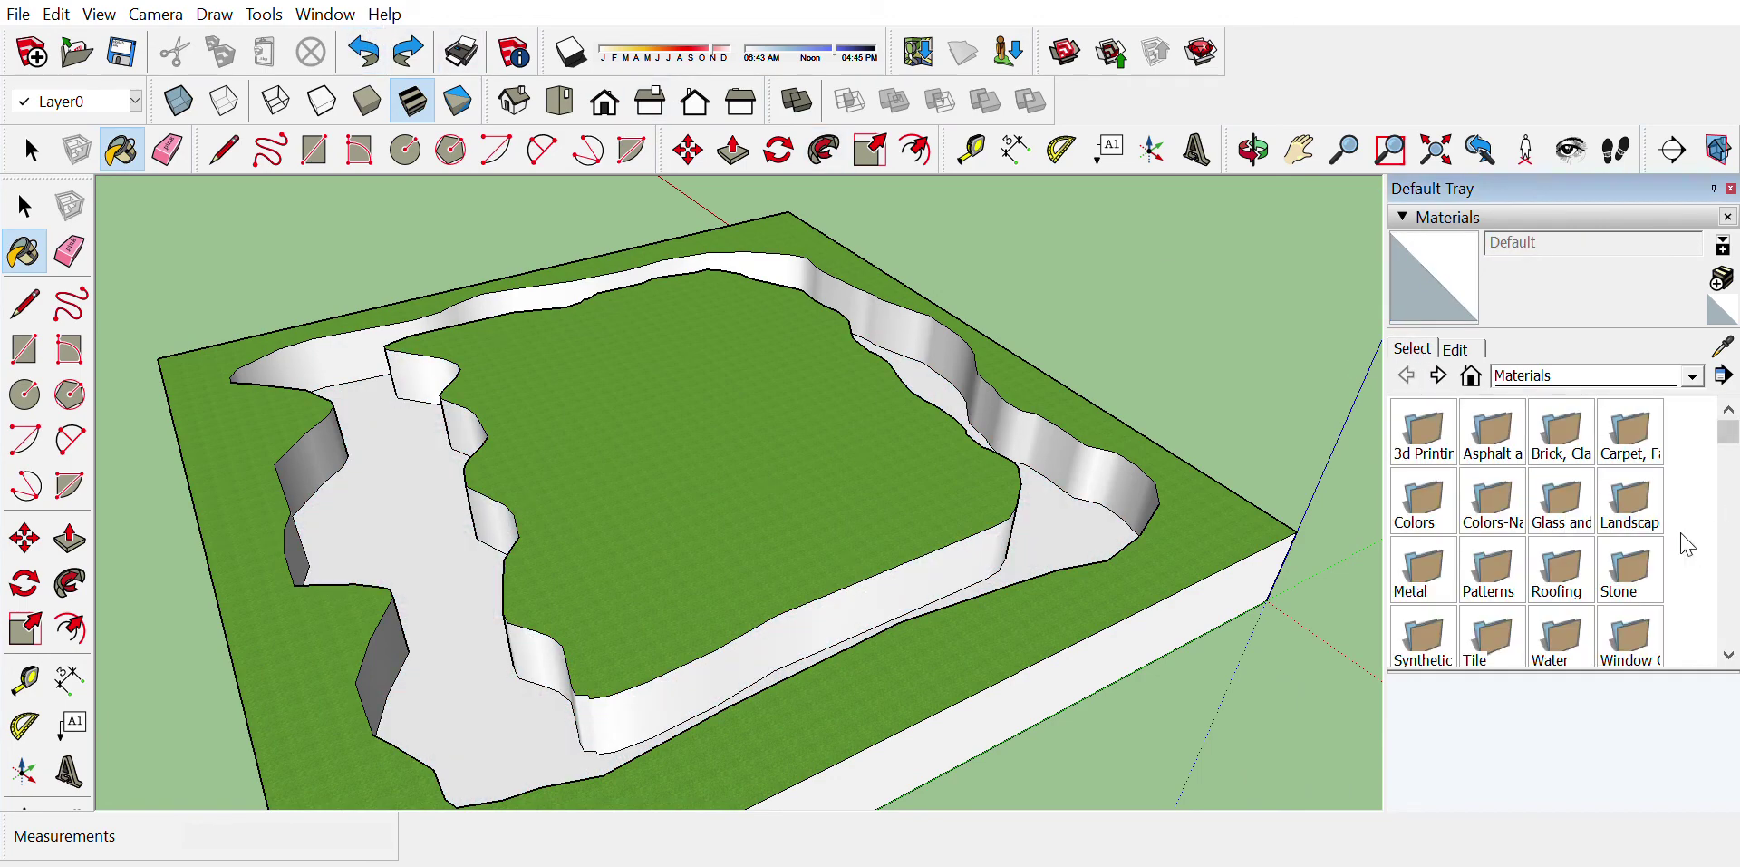
{"action": "left_click", "coordinate": [1481, 419]}
{"action": "left_click", "coordinate": [1406, 375]}
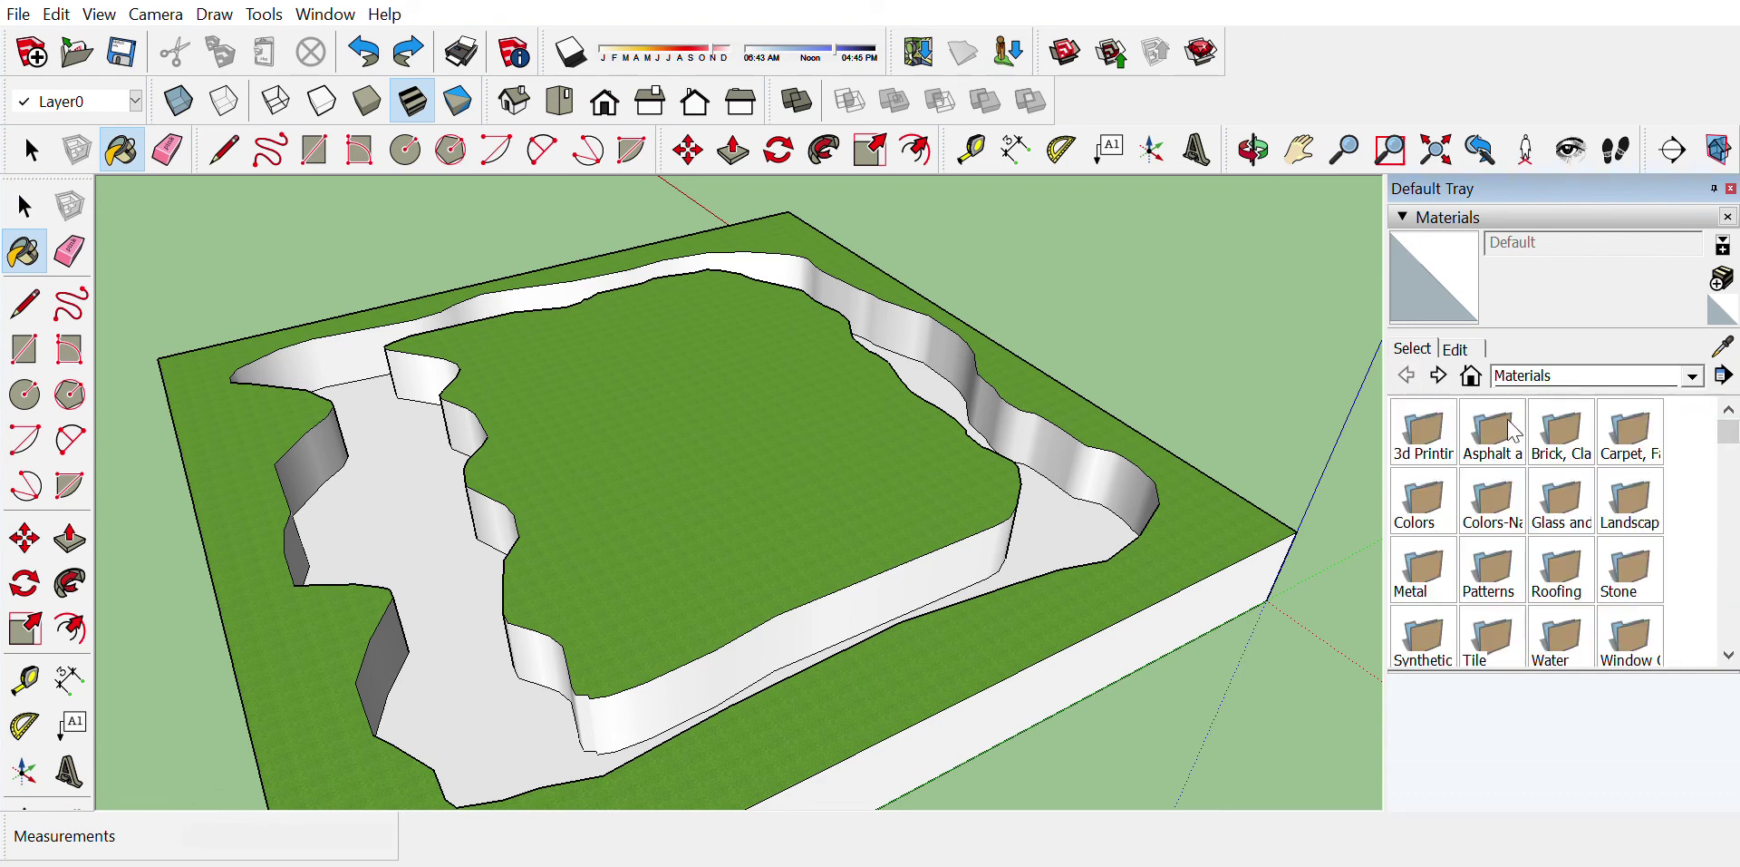
{"action": "left_click", "coordinate": [1619, 489]}
{"action": "scroll", "coordinate": [1629, 613], "scroll_direction": "down", "scroll_amount": 2}
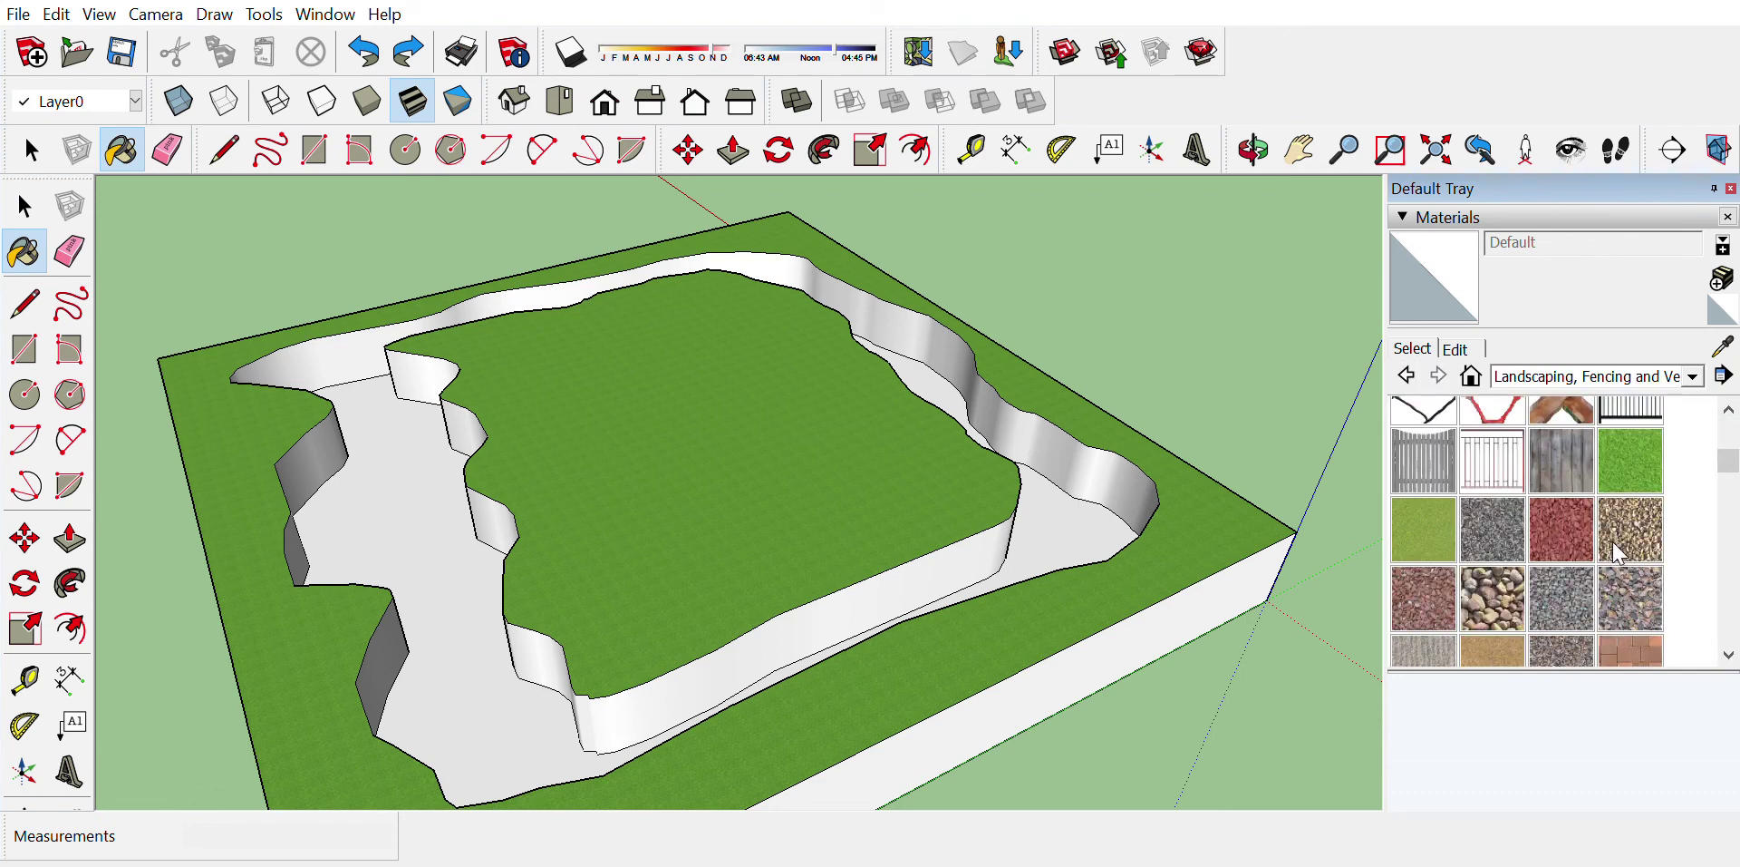
{"action": "left_click", "coordinate": [1625, 522]}
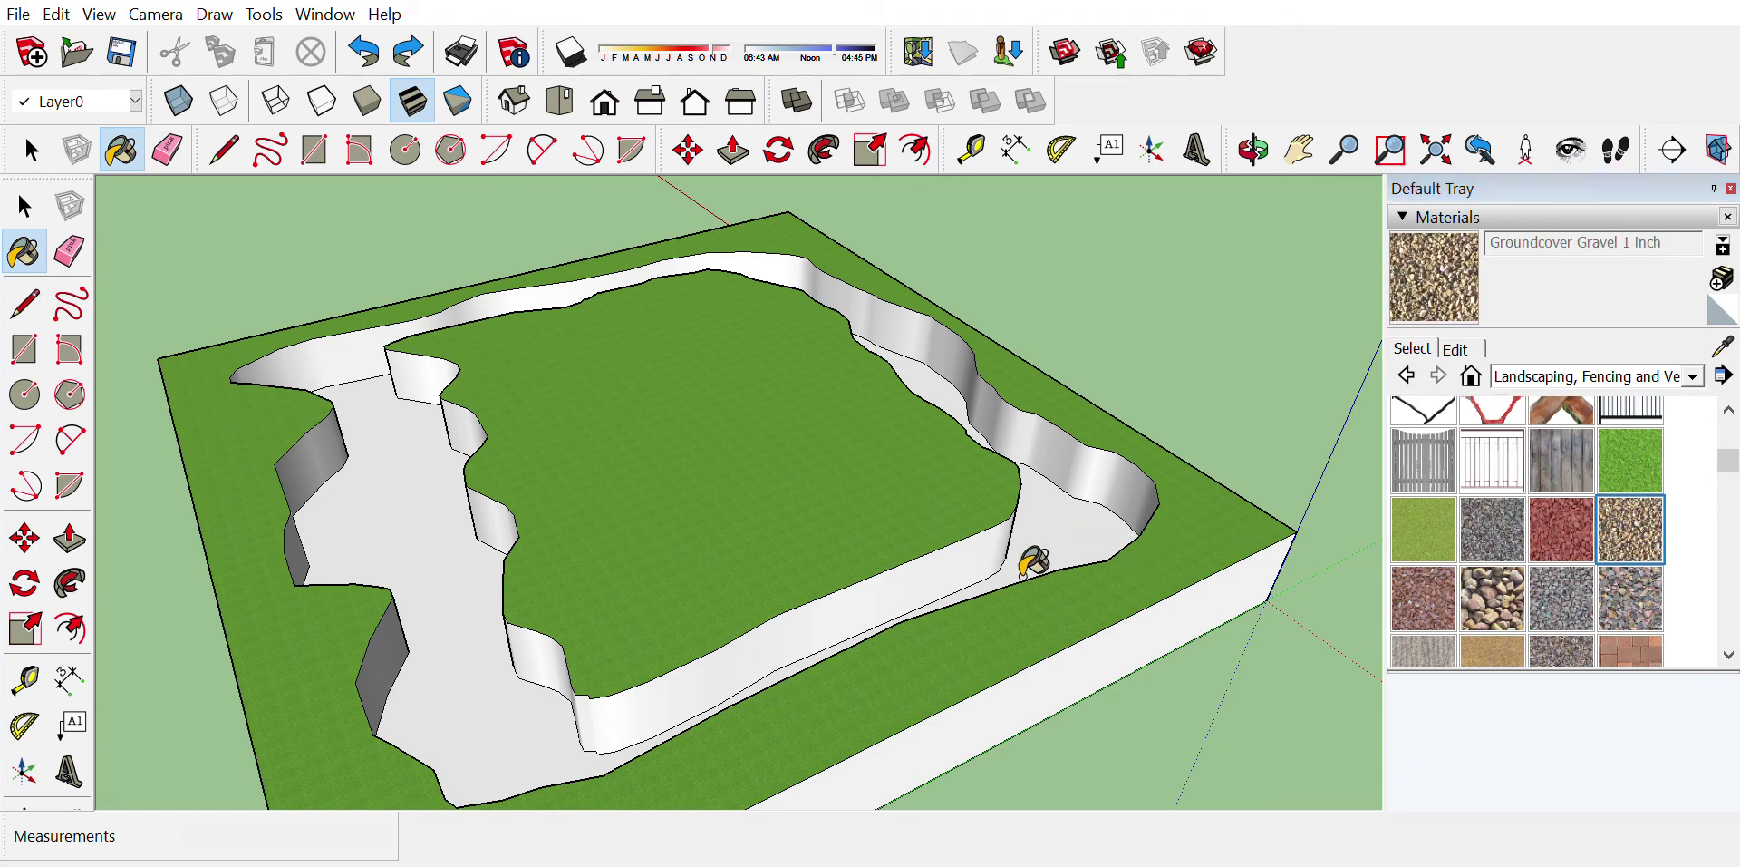
{"action": "left_click", "coordinate": [1008, 549]}
{"action": "left_click", "coordinate": [1044, 475]}
{"action": "middle_click_drag", "start_coordinate": [653, 420], "coordinate": [617, 508]}
{"action": "middle_click_drag", "start_coordinate": [888, 521], "coordinate": [835, 546]}
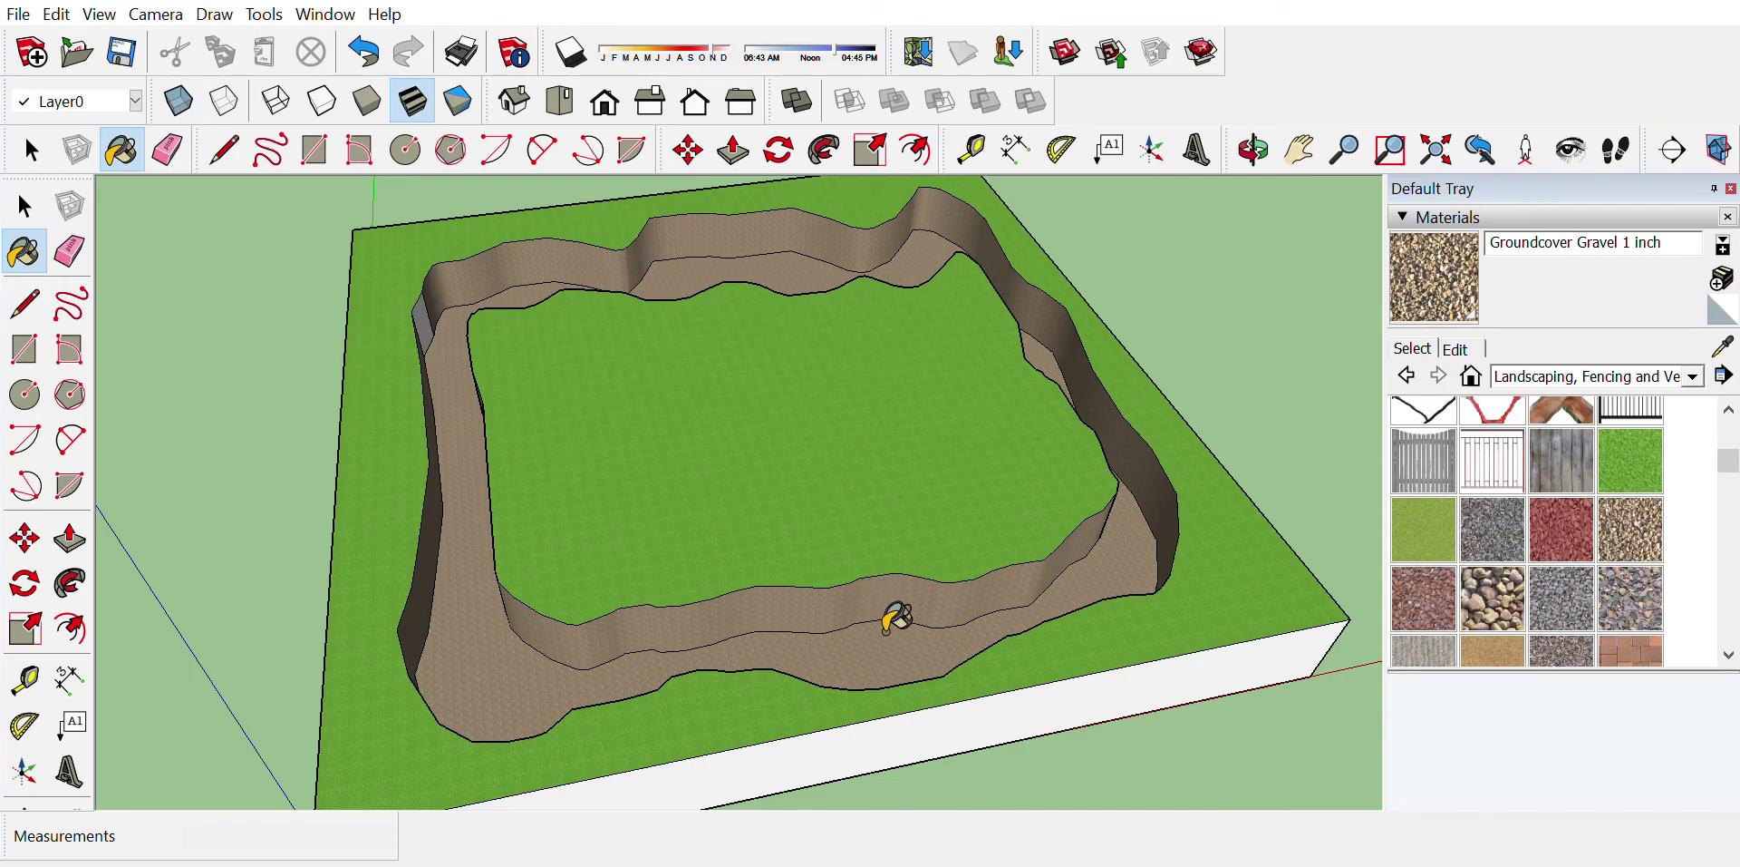
Step: Inspect the gravel-covered channel and try Groundcover River Rock 4 inch on its floor and walls
{"action": "scroll", "coordinate": [891, 627], "scroll_direction": "up", "scroll_amount": 5}
{"action": "scroll", "coordinate": [906, 591], "scroll_direction": "up", "scroll_amount": 4}
{"action": "scroll", "coordinate": [906, 591], "scroll_direction": "down", "scroll_amount": 4}
{"action": "scroll", "coordinate": [911, 571], "scroll_direction": "down", "scroll_amount": 5}
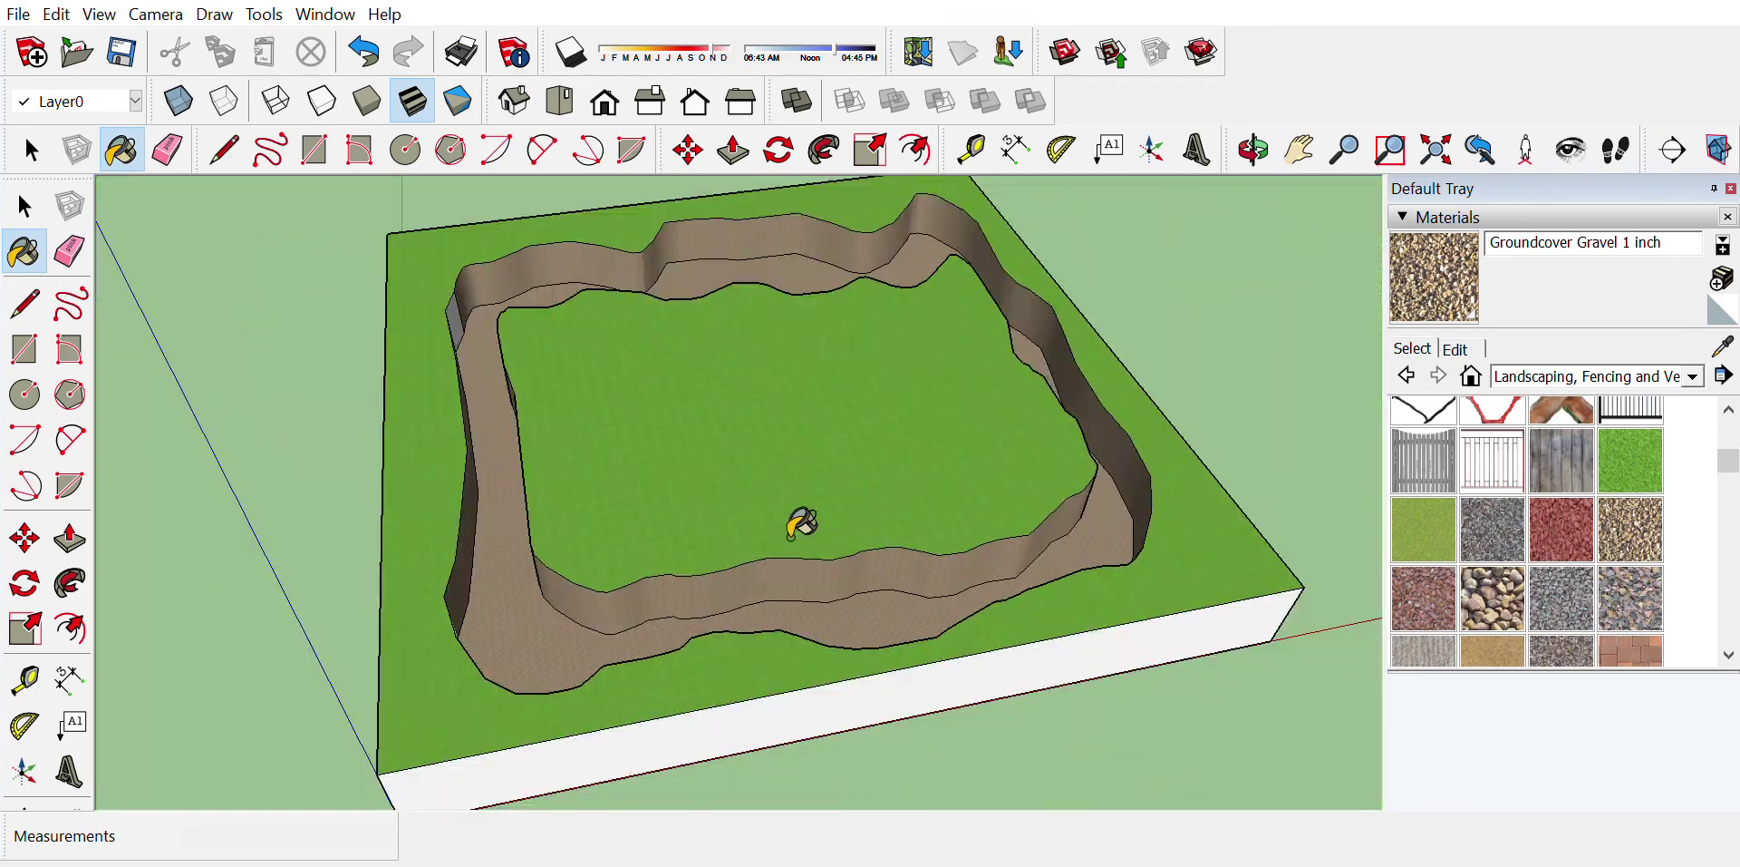
{"action": "middle_click_drag", "start_coordinate": [588, 351], "coordinate": [544, 274]}
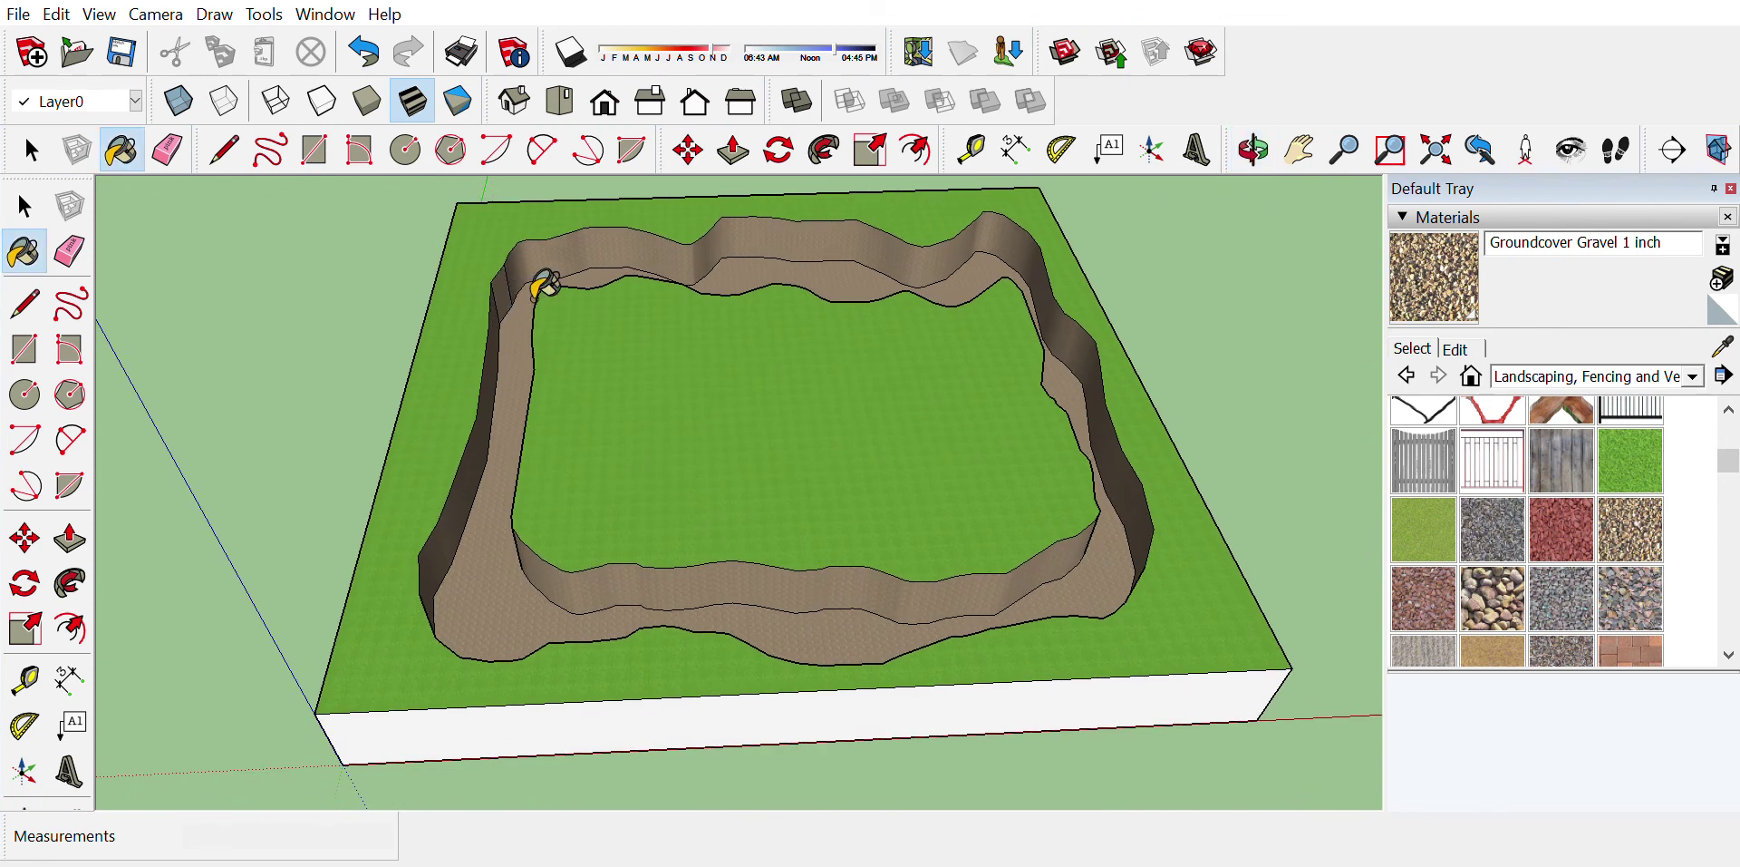
{"action": "scroll", "coordinate": [1496, 544], "scroll_direction": "down", "scroll_amount": 2}
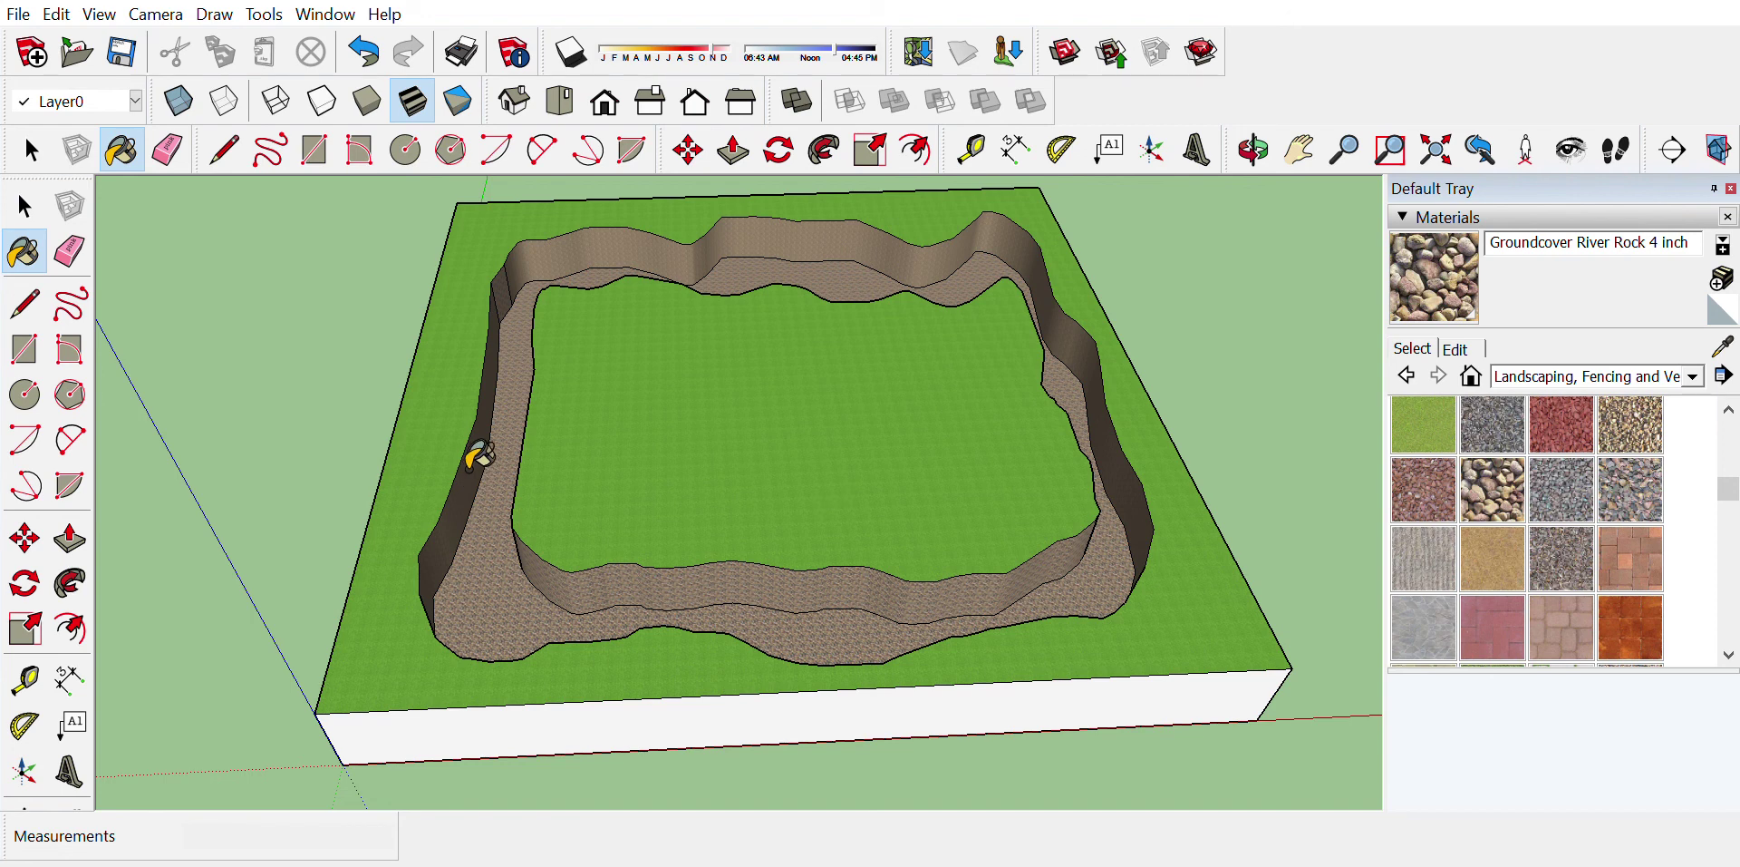
Step: Undo the groundcover trials and the channel's push-down, going back to the flat unpainted band with grass on both sides
{"action": "left_click", "coordinate": [362, 51]}
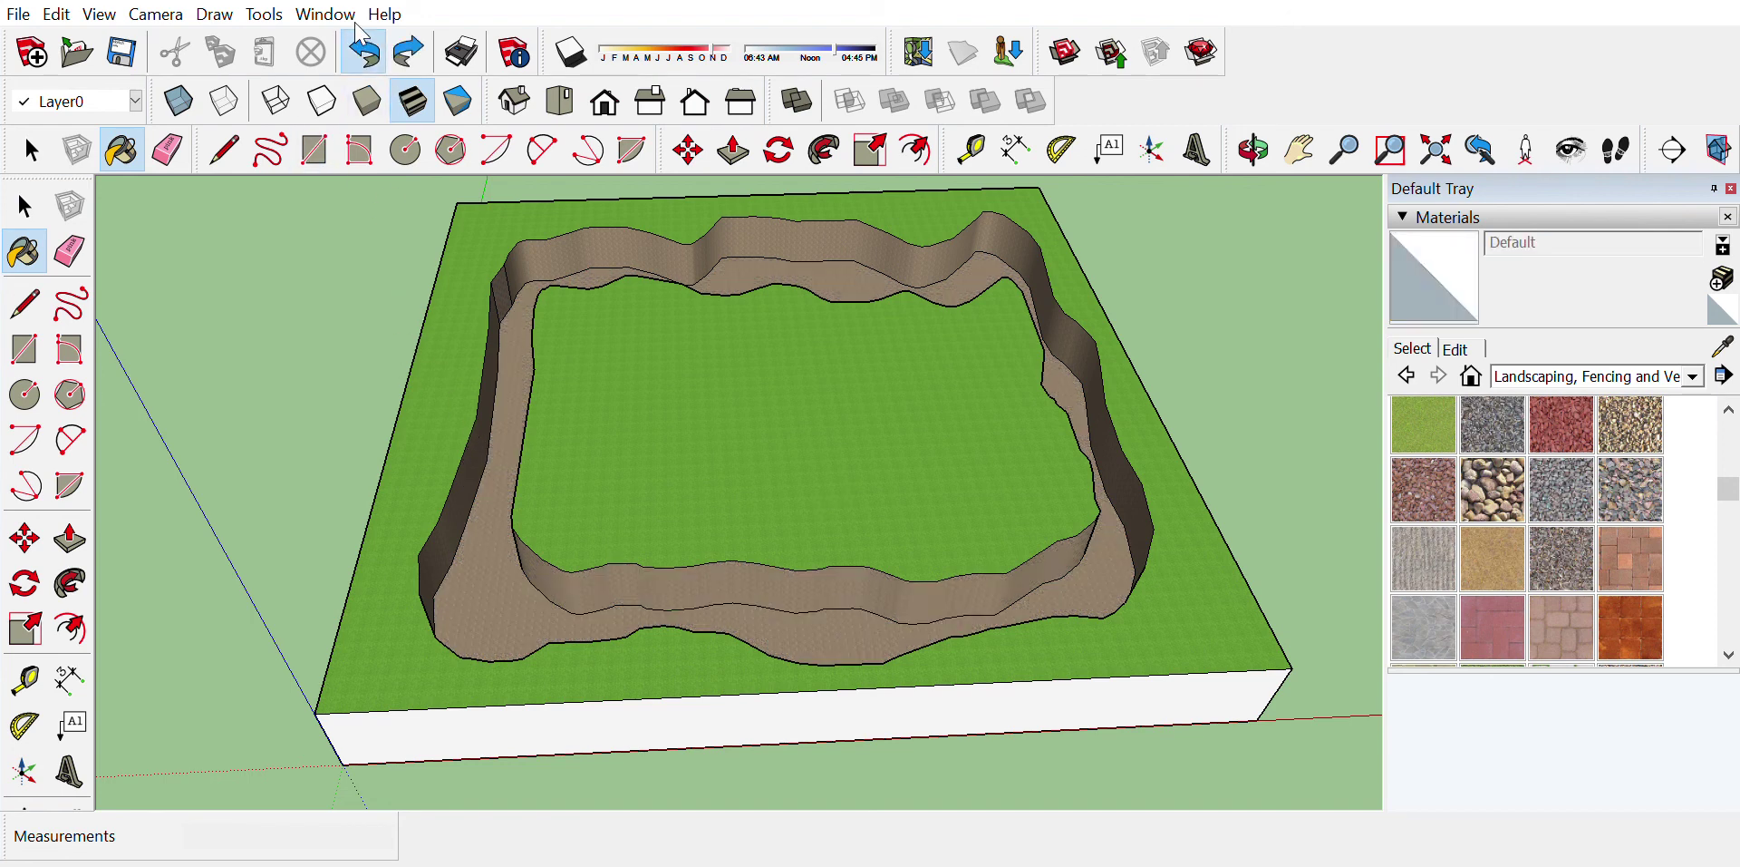
{"action": "left_click", "coordinate": [362, 50]}
{"action": "left_click", "coordinate": [363, 51]}
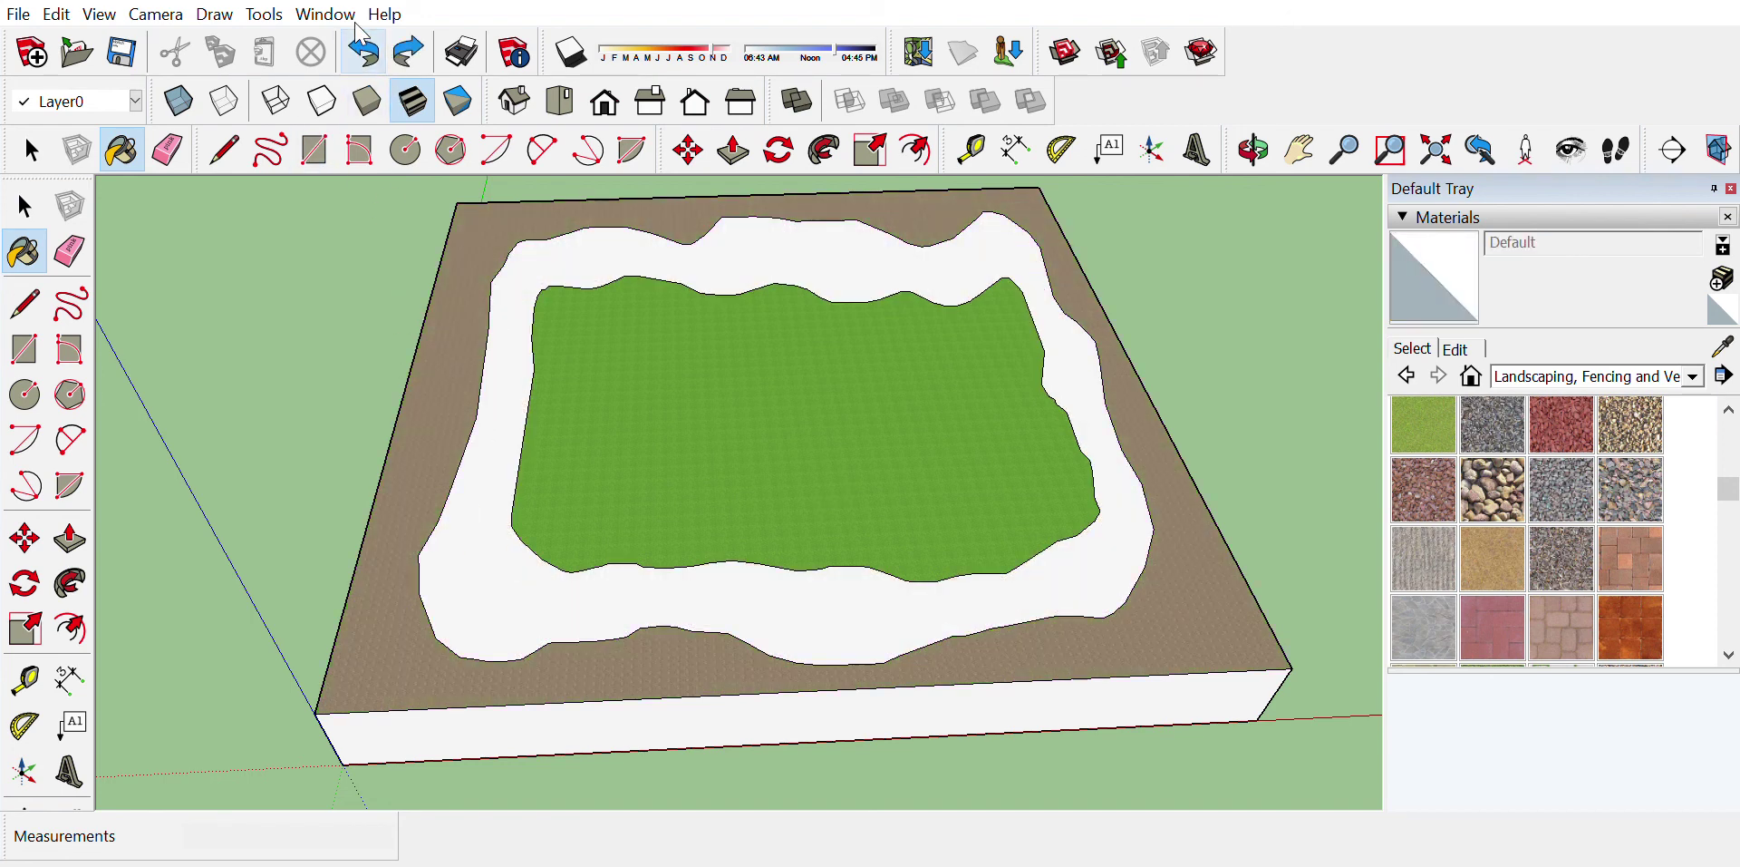
{"action": "left_click", "coordinate": [408, 51]}
Step: Erase the outer freehand outline so that only the central island's outline remains on the slab's top
{"action": "left_click", "coordinate": [167, 150]}
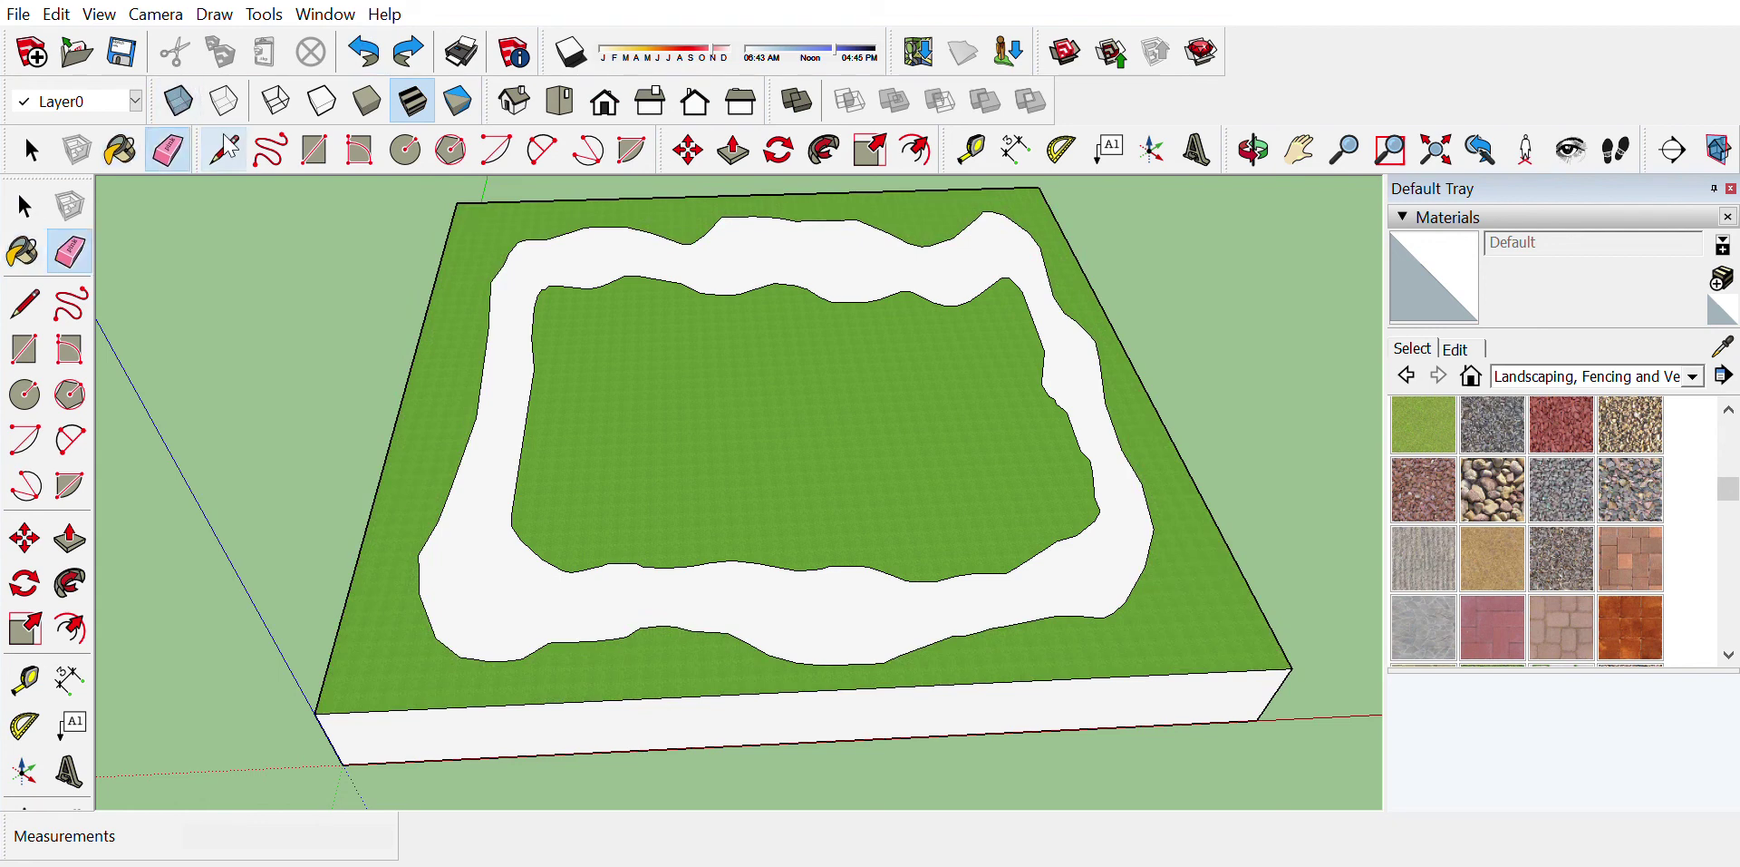
{"action": "left_click", "coordinate": [531, 243]}
{"action": "left_click", "coordinate": [497, 272]}
Step: Paint the slab's top surface around the grass island with Water Dark Blue
{"action": "left_click", "coordinate": [1406, 367]}
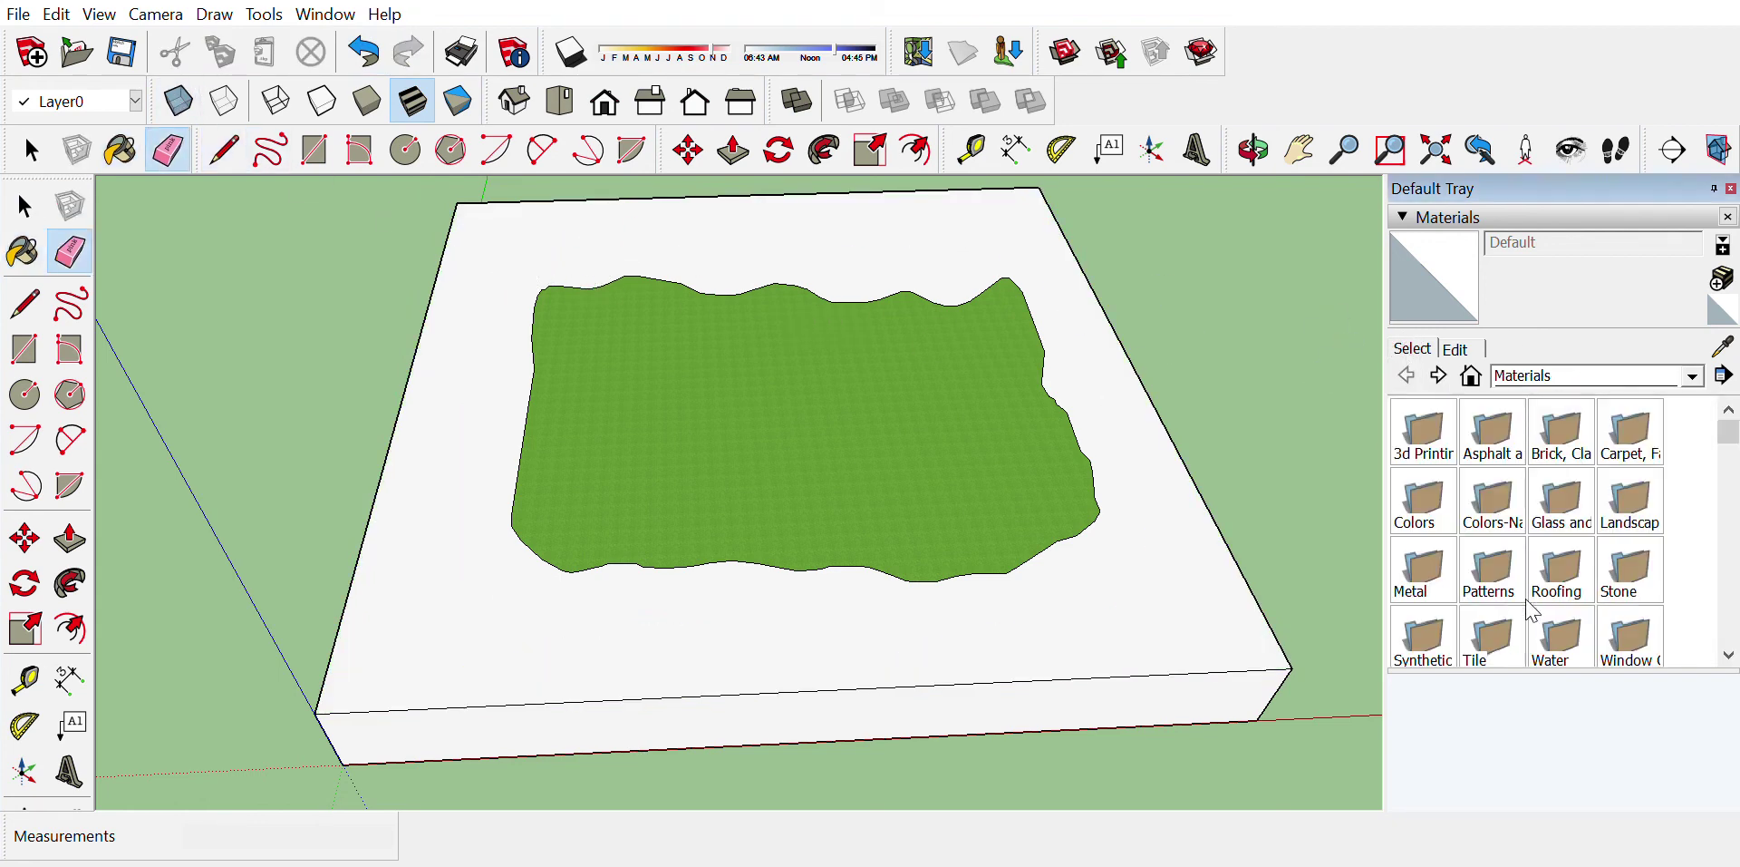
{"action": "left_click", "coordinate": [1550, 603]}
{"action": "left_click", "coordinate": [1571, 430]}
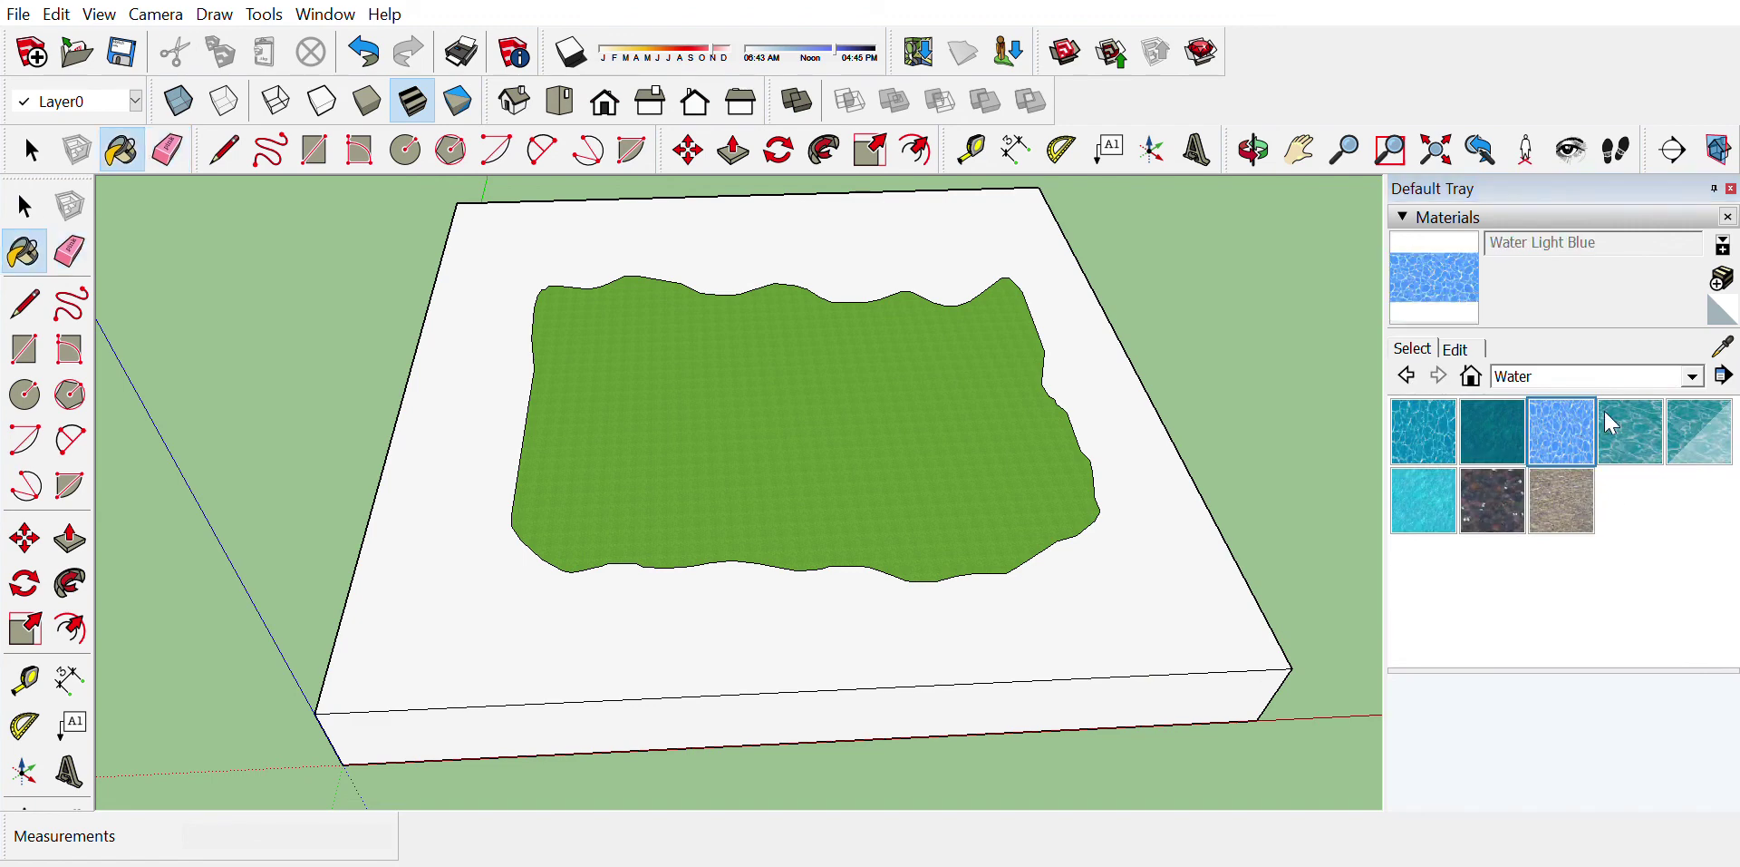
{"action": "left_click", "coordinate": [1425, 408]}
{"action": "left_click", "coordinate": [1208, 566]}
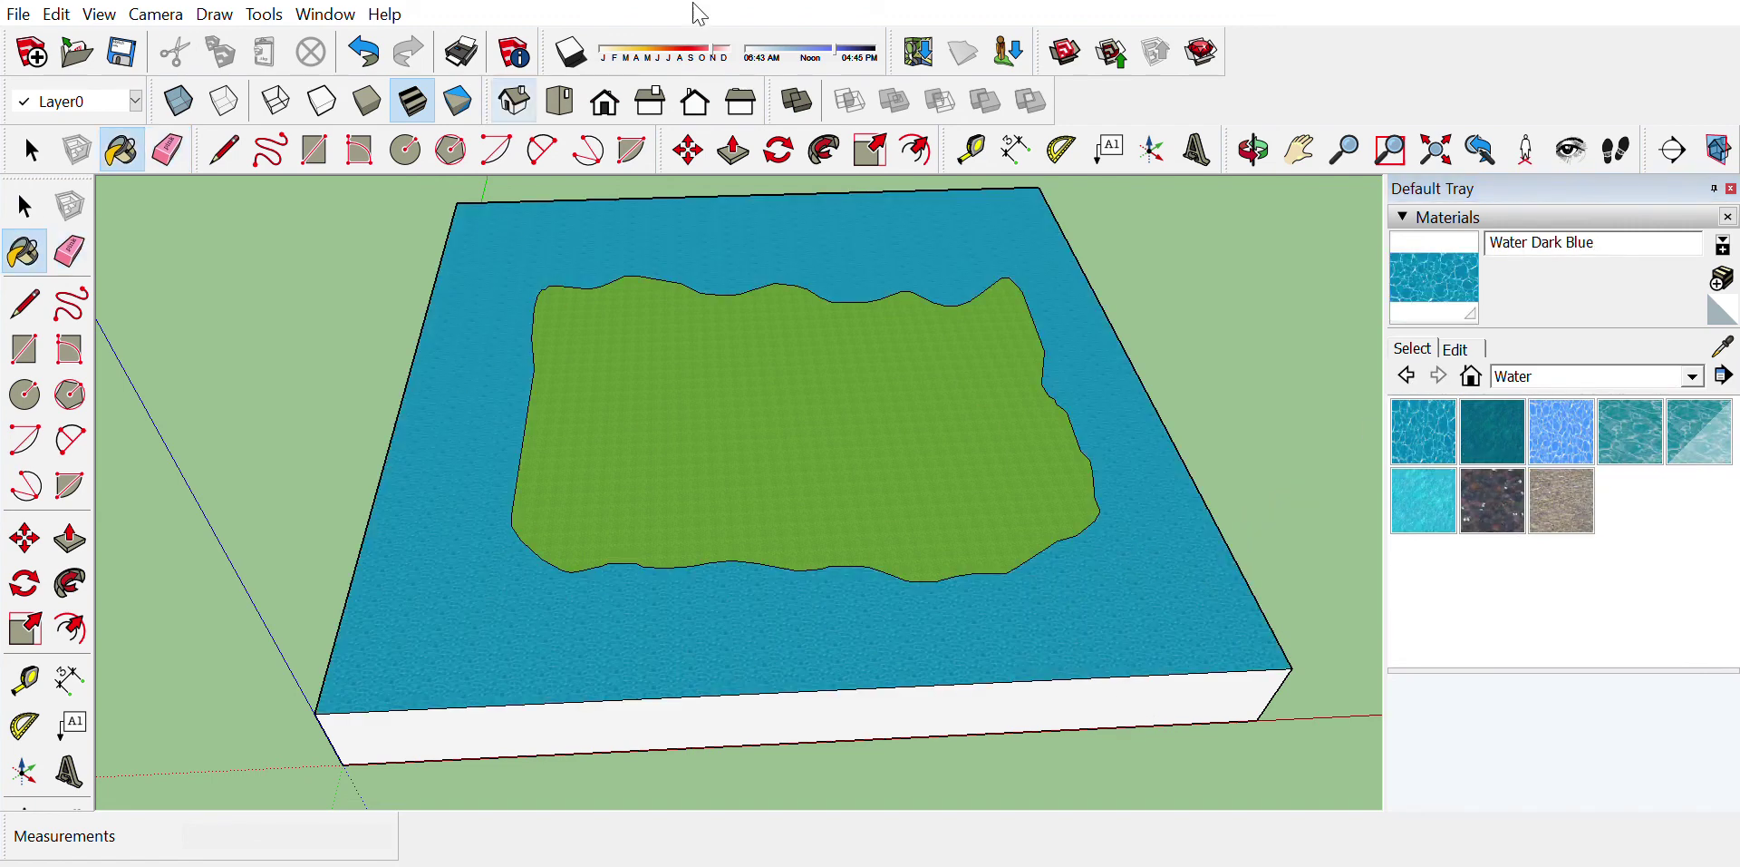
Step: Raise the grass island slightly above the surrounding water surface with Push/Pull
{"action": "mouse_move", "coordinate": [1235, 672]}
{"action": "middle_mouse_down"}
{"action": "mouse_move", "coordinate": [976, 607]}
{"action": "mouse_move", "coordinate": [939, 536]}
{"action": "middle_mouse_up"}
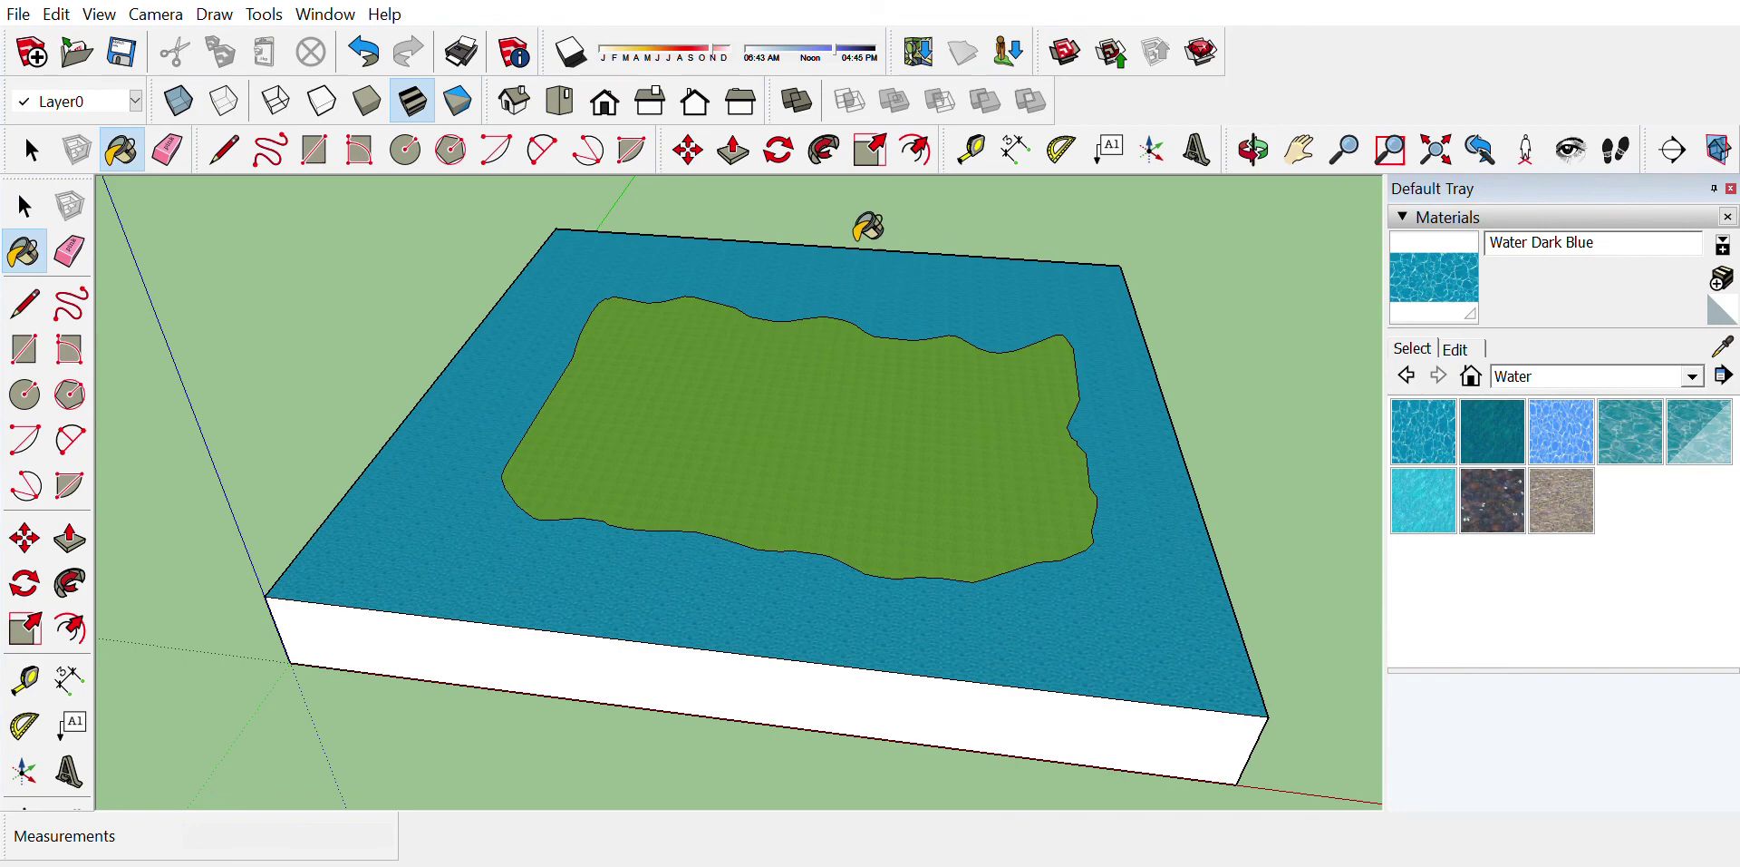
{"action": "left_click", "coordinate": [734, 150]}
{"action": "left_click", "coordinate": [818, 376]}
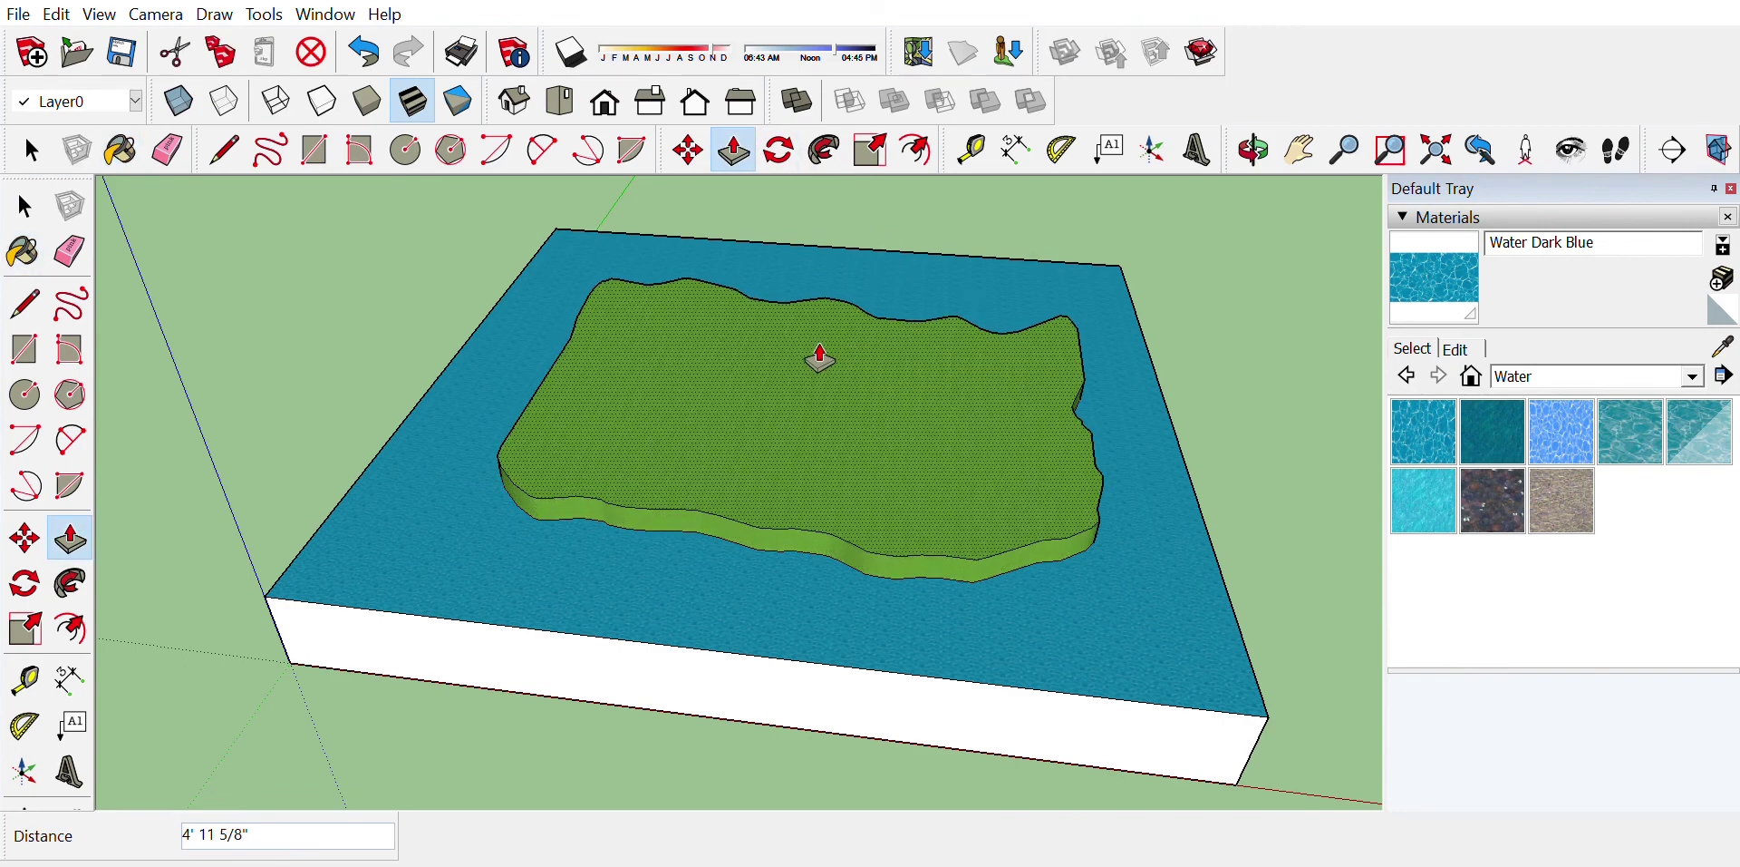
{"action": "left_click", "coordinate": [815, 370]}
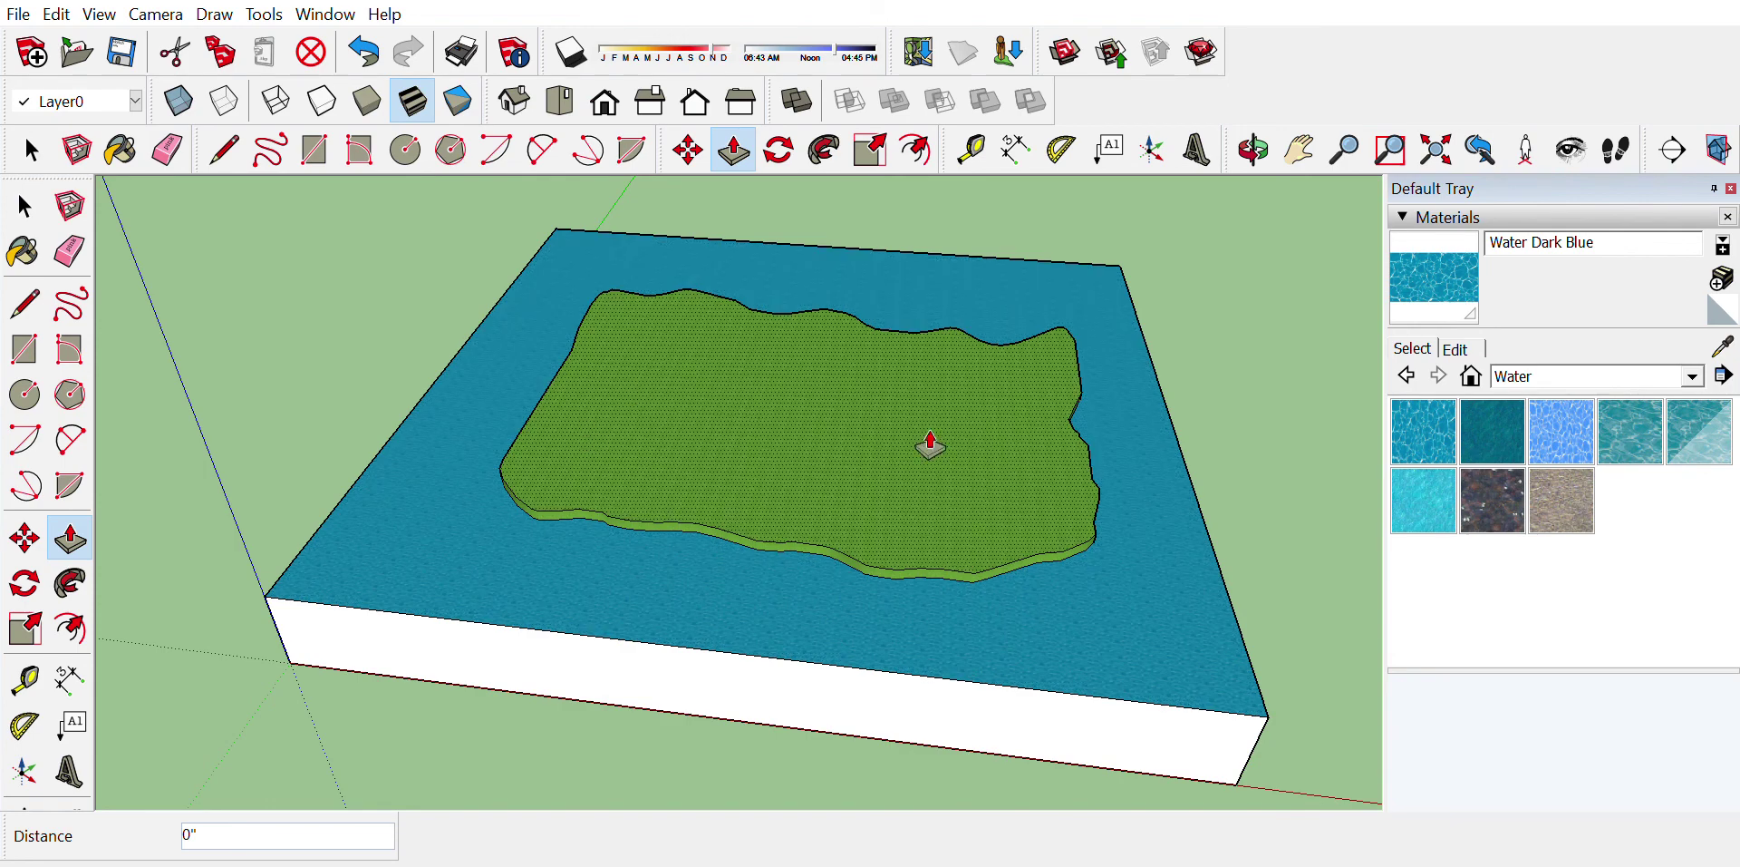
Step: Paint the slab's white side faces with Water Dark Blue
{"action": "left_click", "coordinate": [1398, 409]}
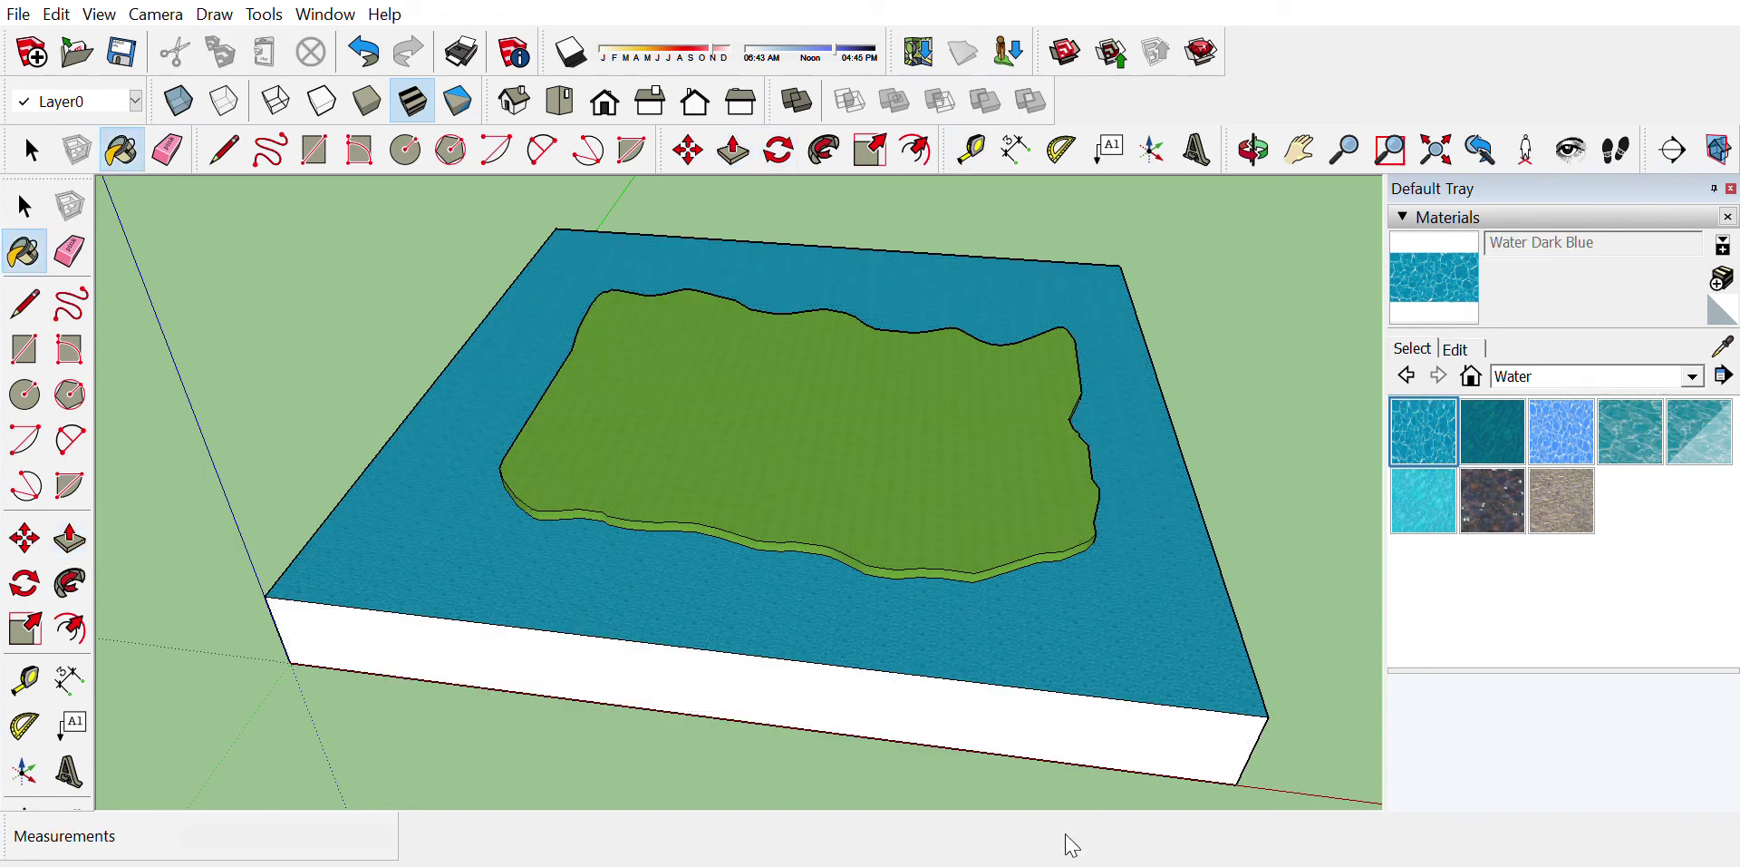
{"action": "left_click", "coordinate": [1115, 746]}
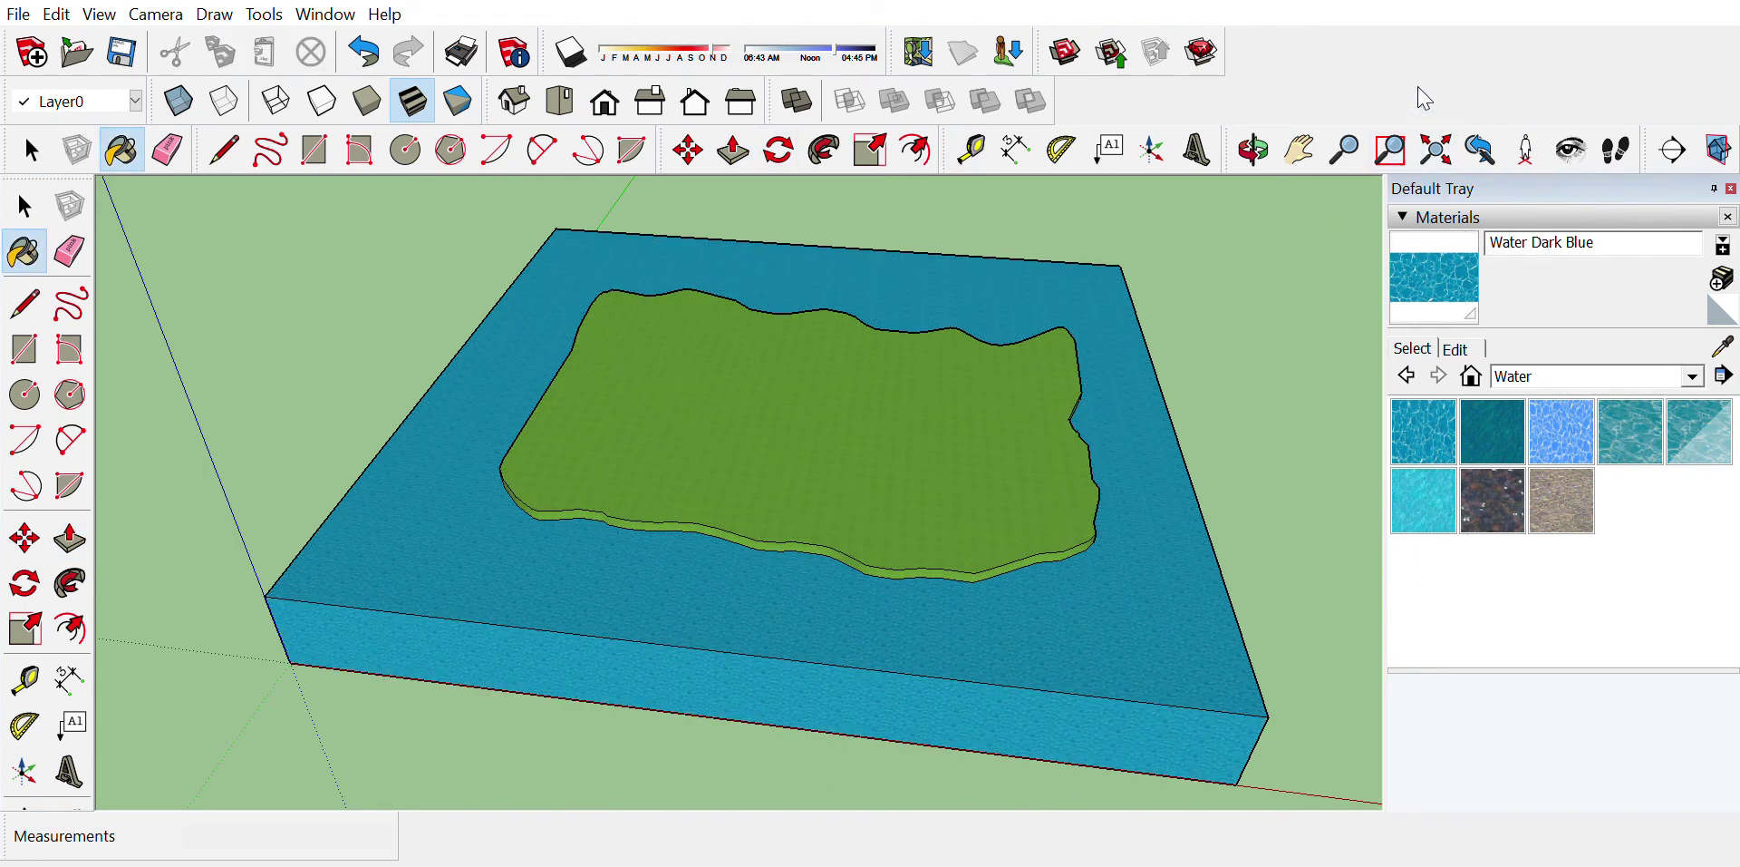